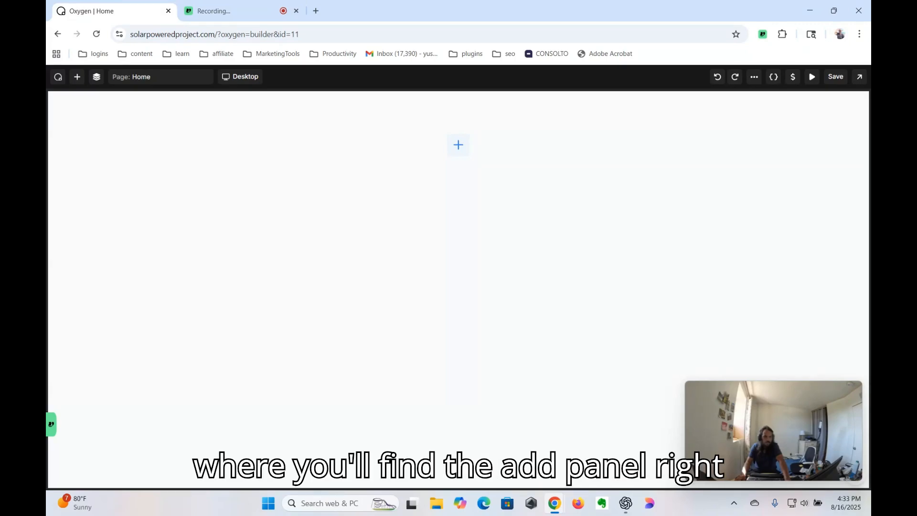
Step: Look over the elements available for adding and the structure of the empty Home page
click(77, 77)
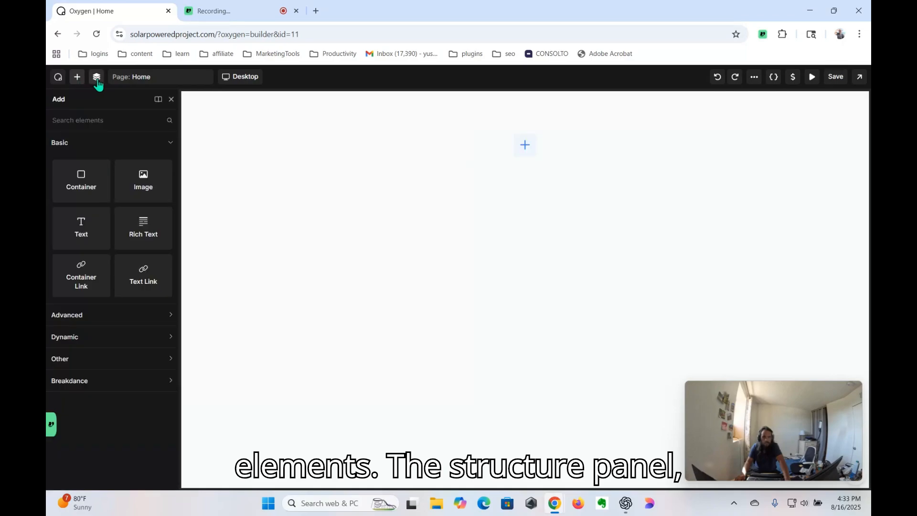
click(97, 80)
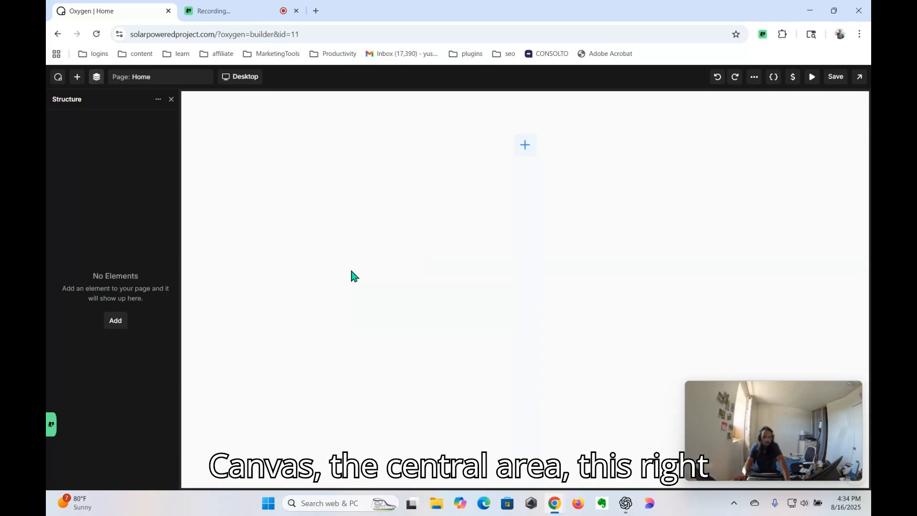
click(171, 100)
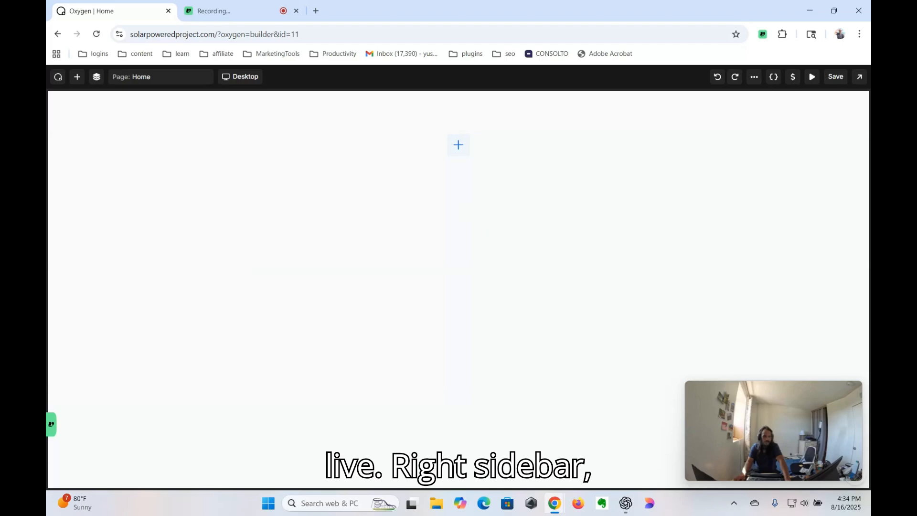
Step: Add a basic Container element to the empty Home page
click(451, 152)
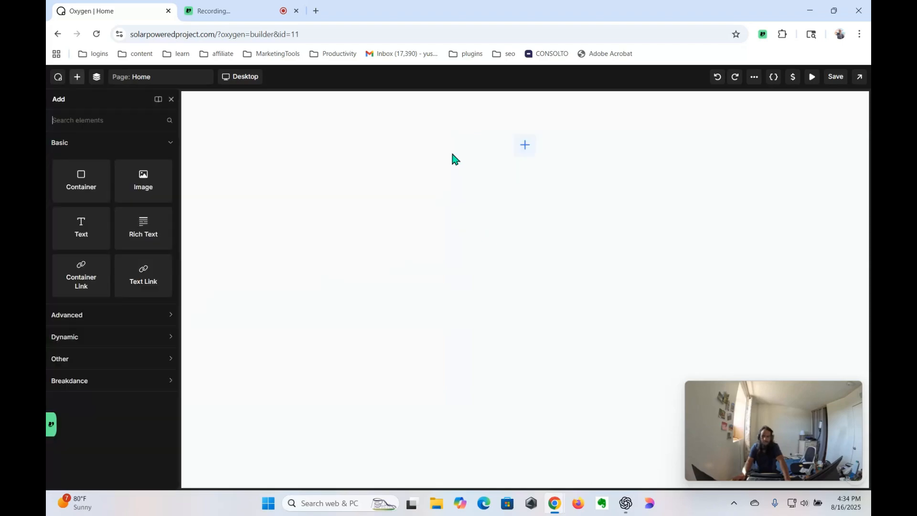
click(81, 186)
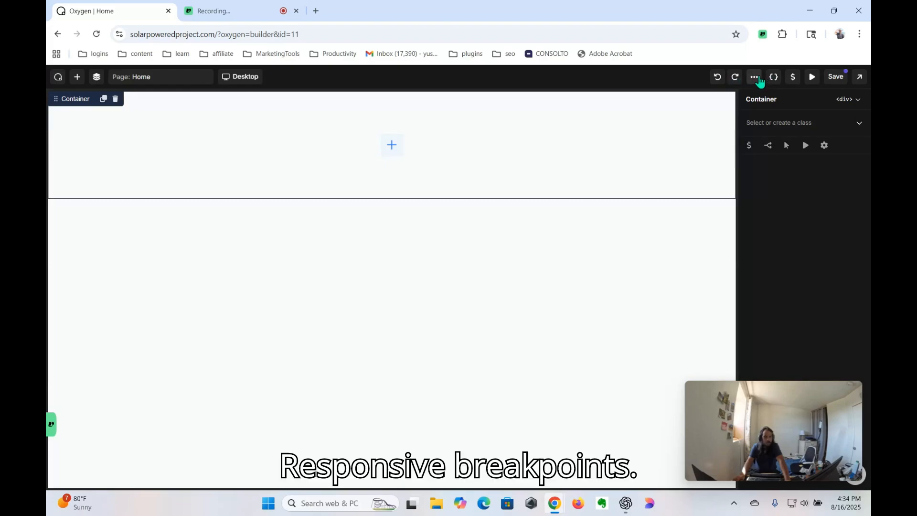
Step: Examine the builder's selector collections, variables and additional options such as Global Settings, History and Element Studio
click(773, 79)
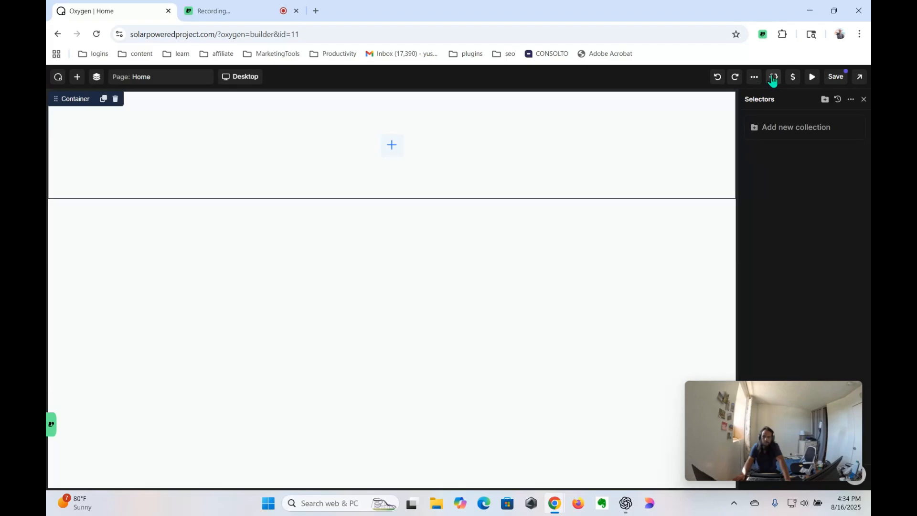
click(773, 78)
click(794, 81)
click(794, 81)
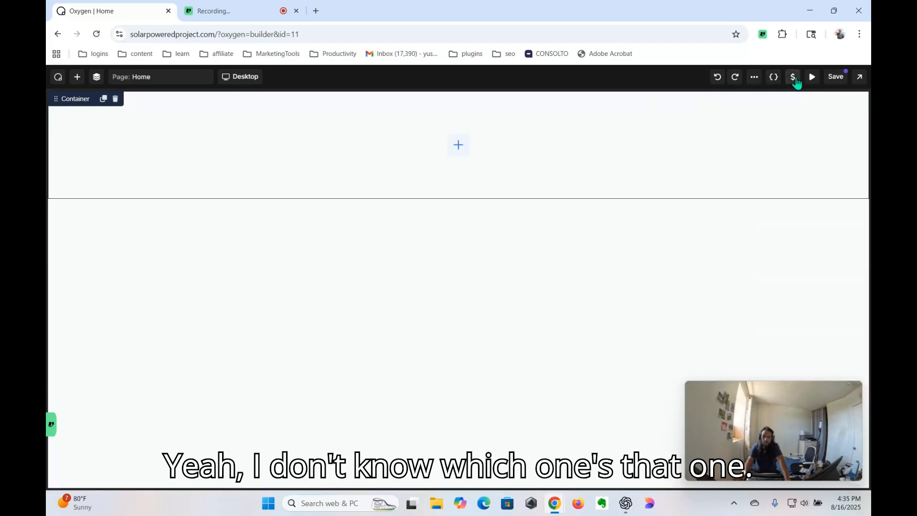
click(755, 81)
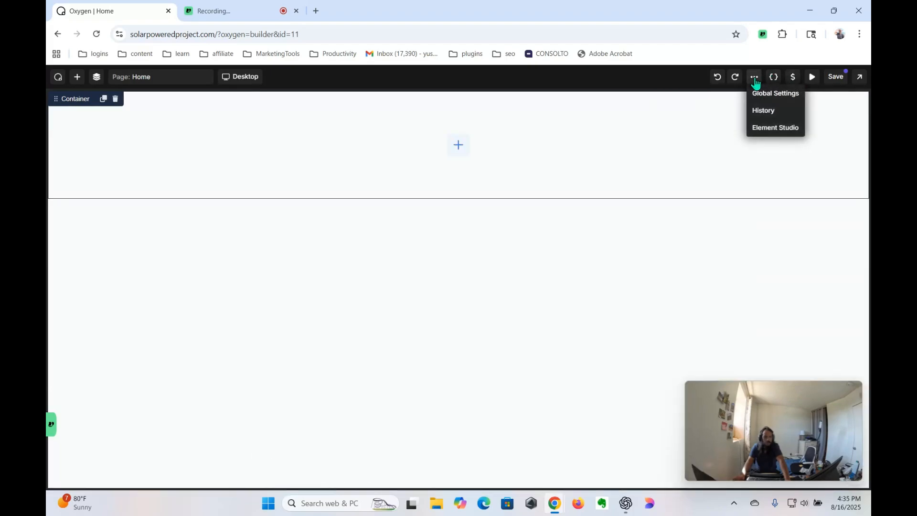
click(812, 78)
click(864, 71)
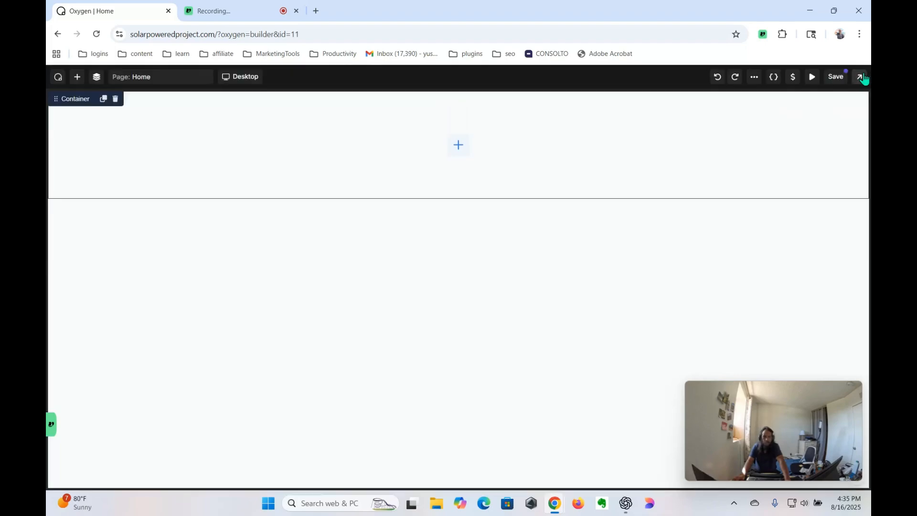
click(755, 78)
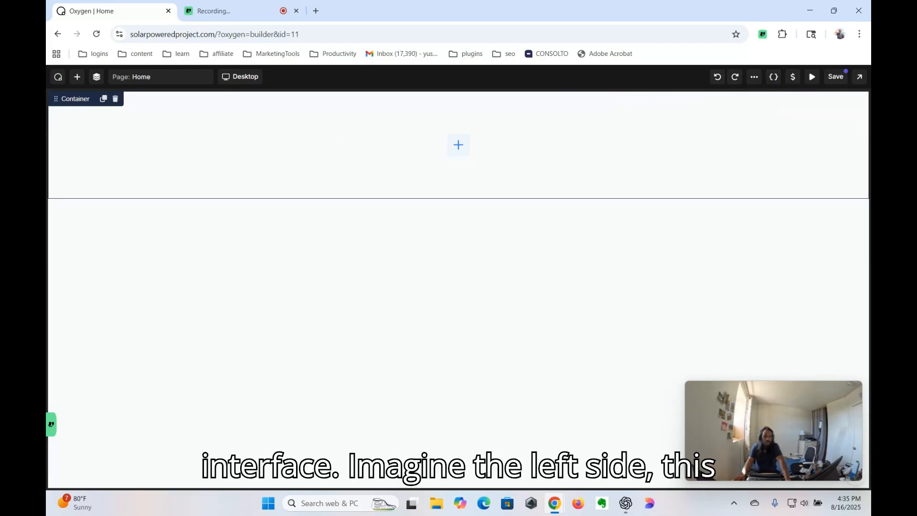
Step: Review the basic elements that can be added and the properties of the container on the page
click(77, 77)
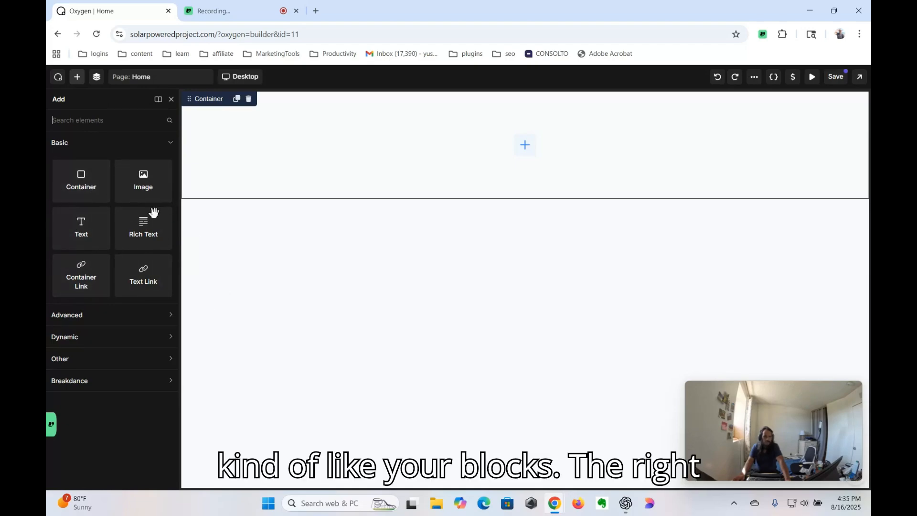
click(527, 147)
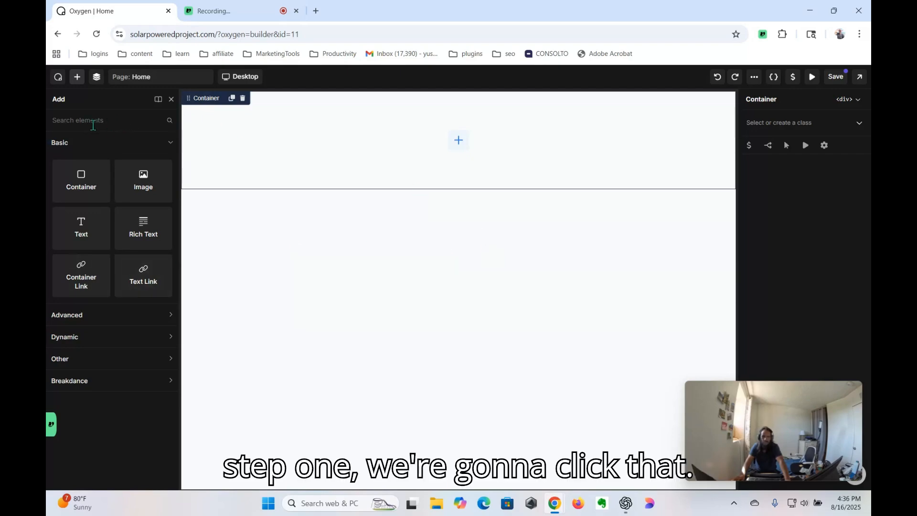
click(171, 100)
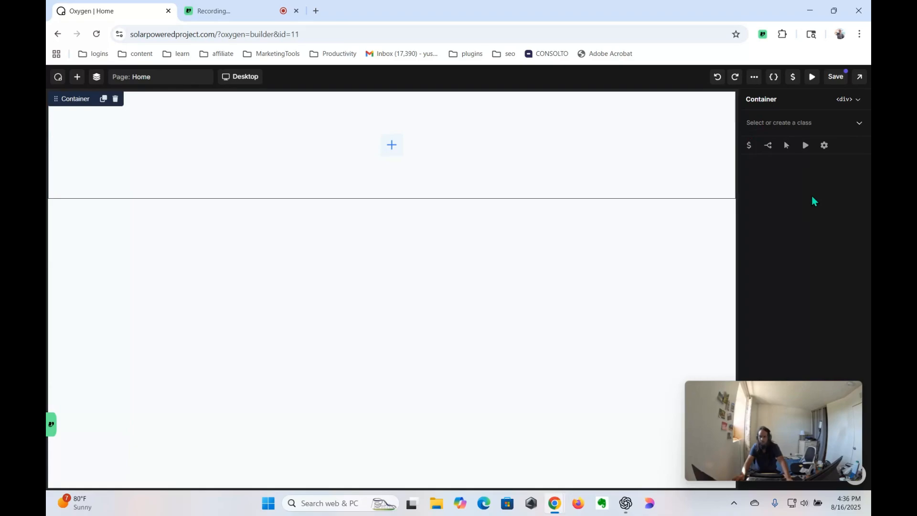
key(Escape)
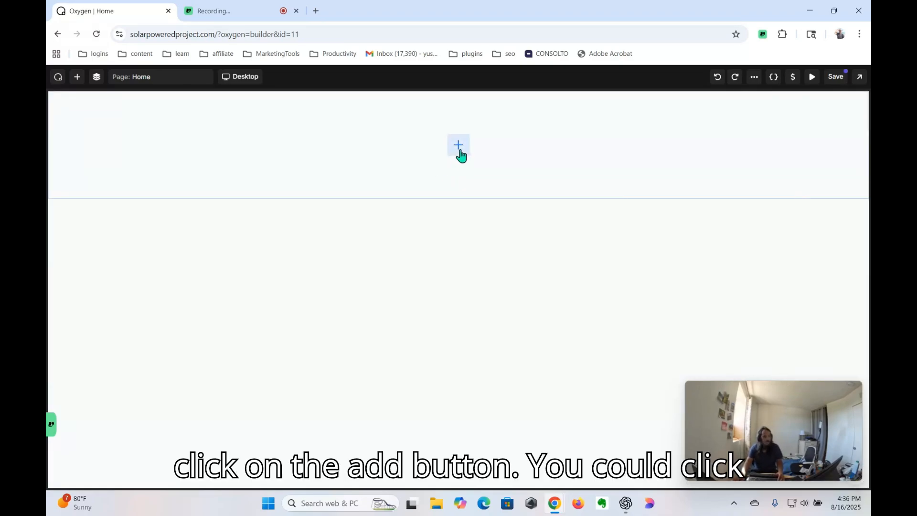
click(77, 78)
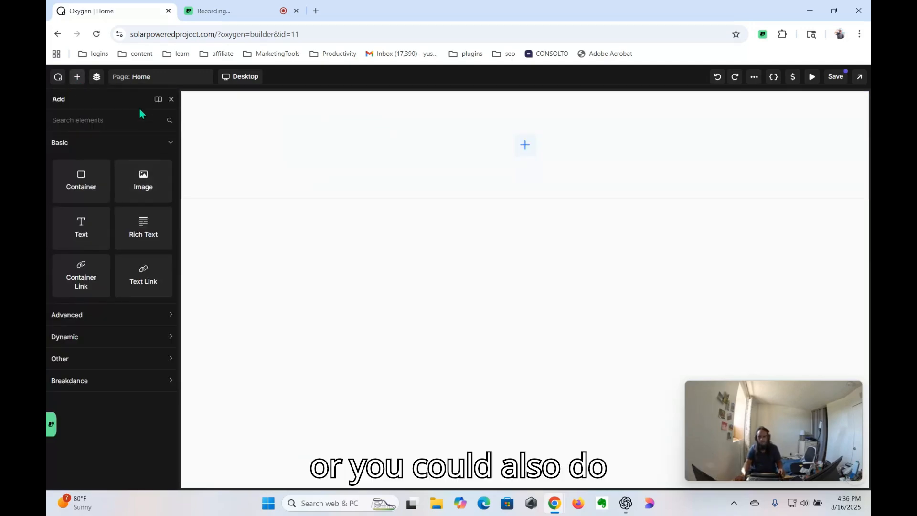
click(171, 99)
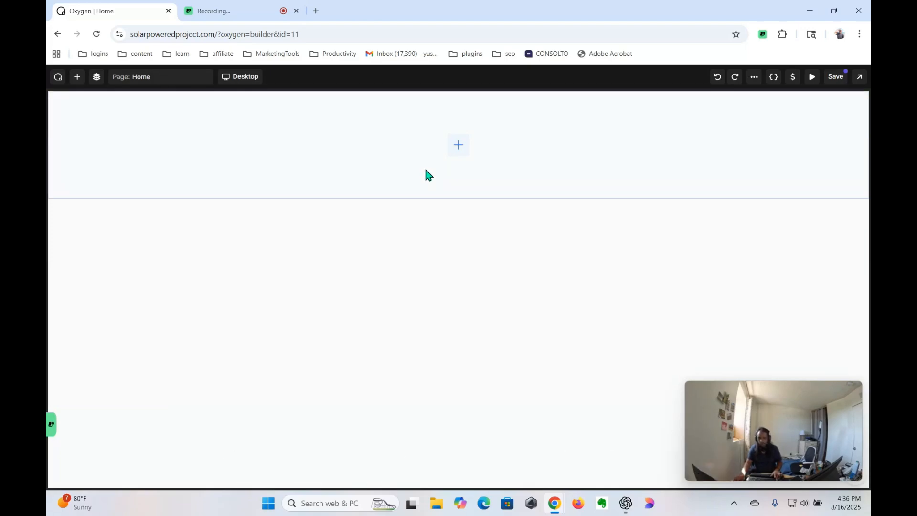
Step: Search the elements for "se" and add a Section below the container
key(ctrl+a)
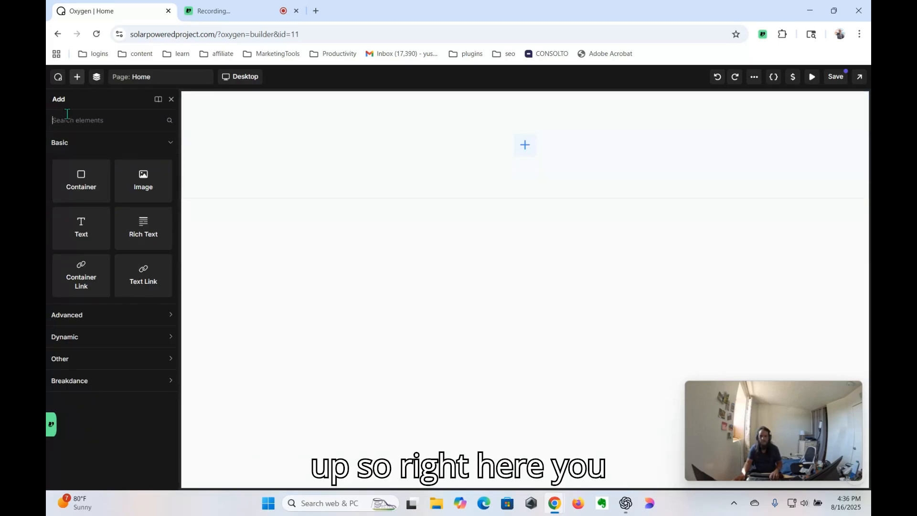
click(83, 116)
text(se)
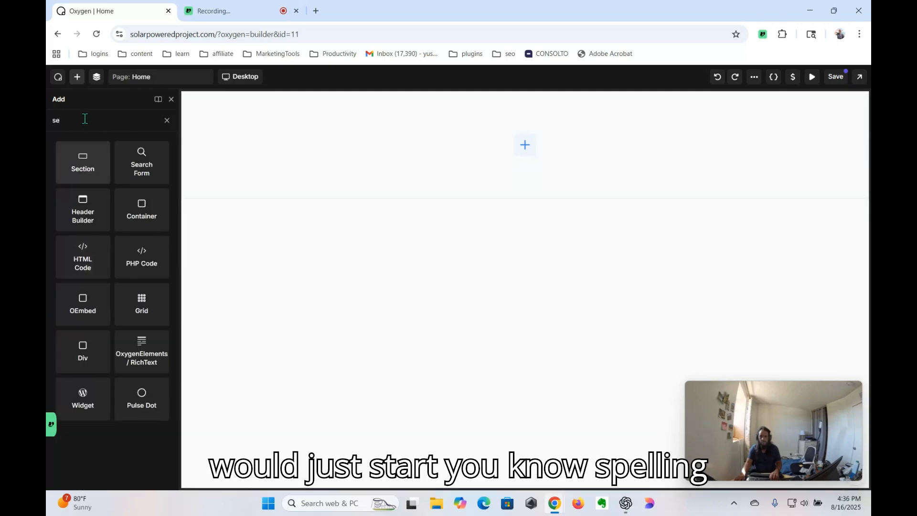
click(83, 164)
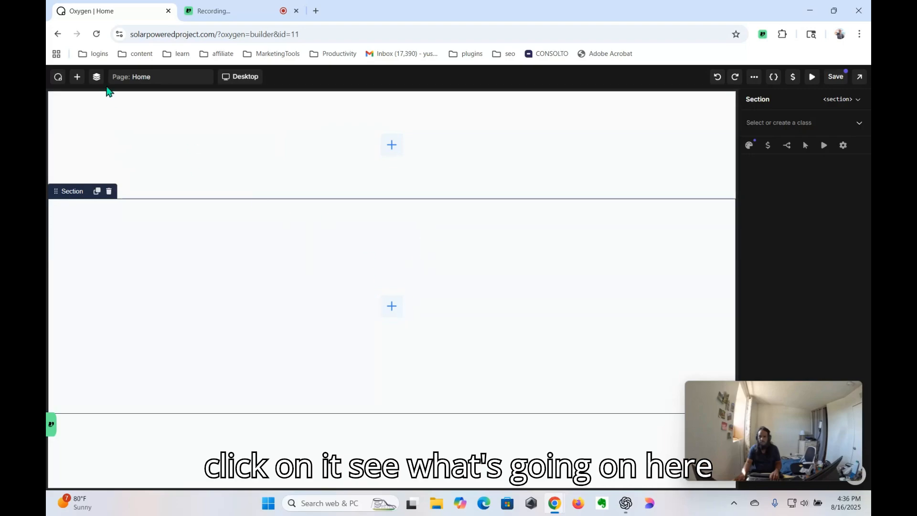
Step: Delete the empty Container above the section from the page structure
click(97, 77)
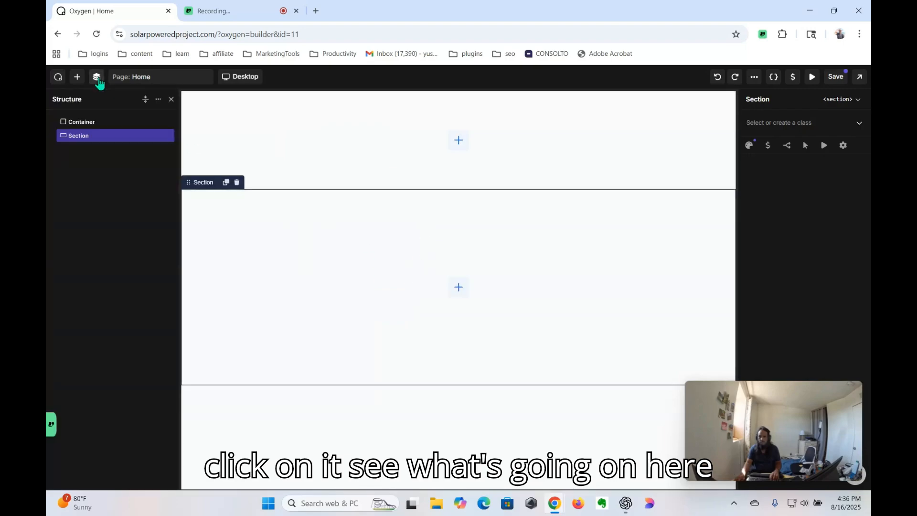
click(163, 121)
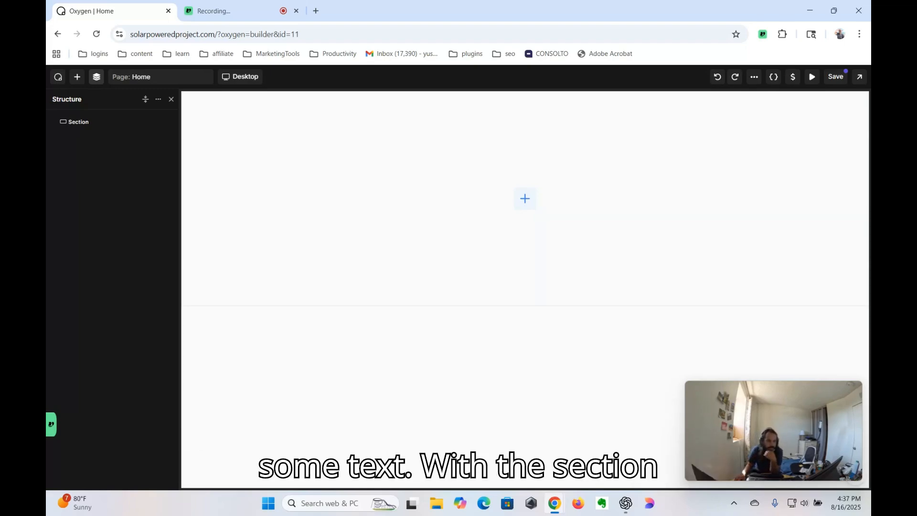
Step: Search the elements for "hea" and place a Heading inside the section
click(429, 188)
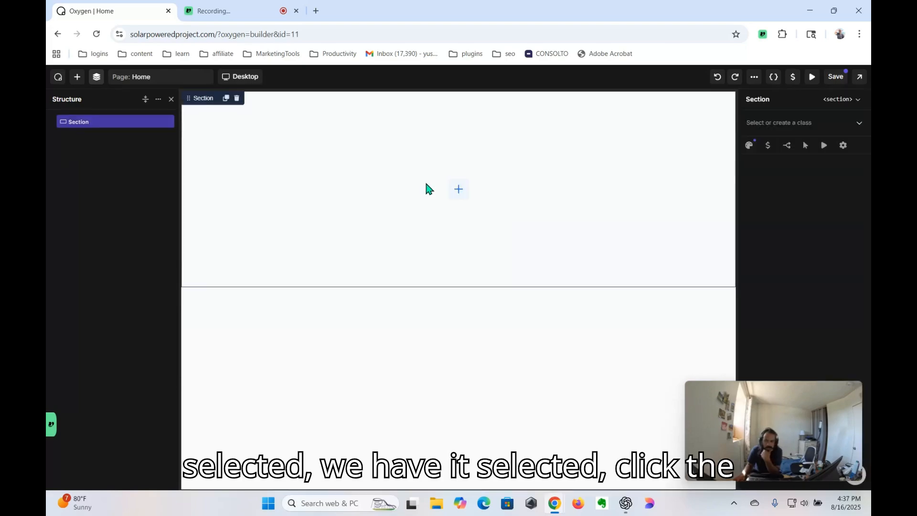
click(458, 190)
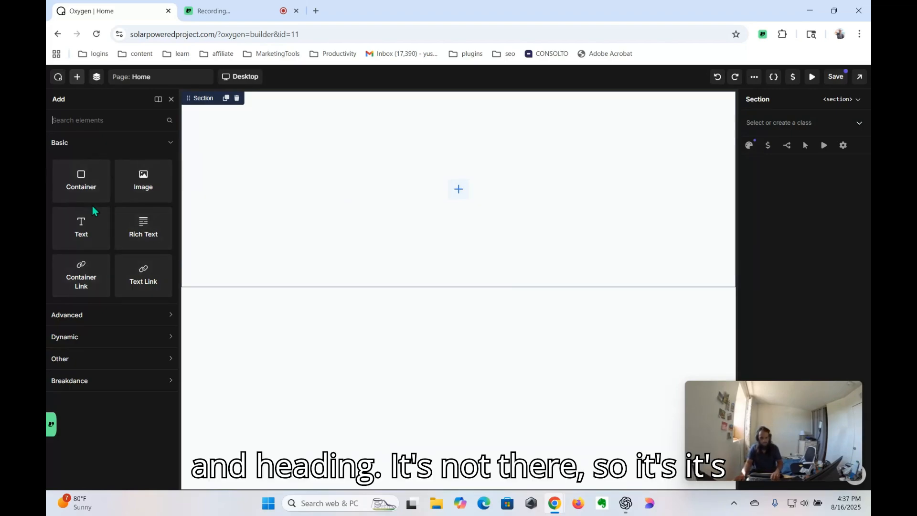
text(hea)
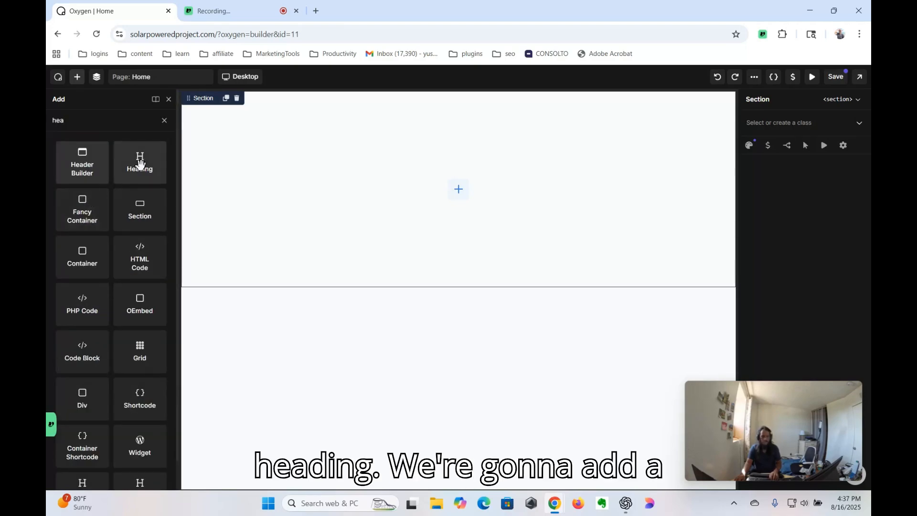
drag(141, 163, 466, 164)
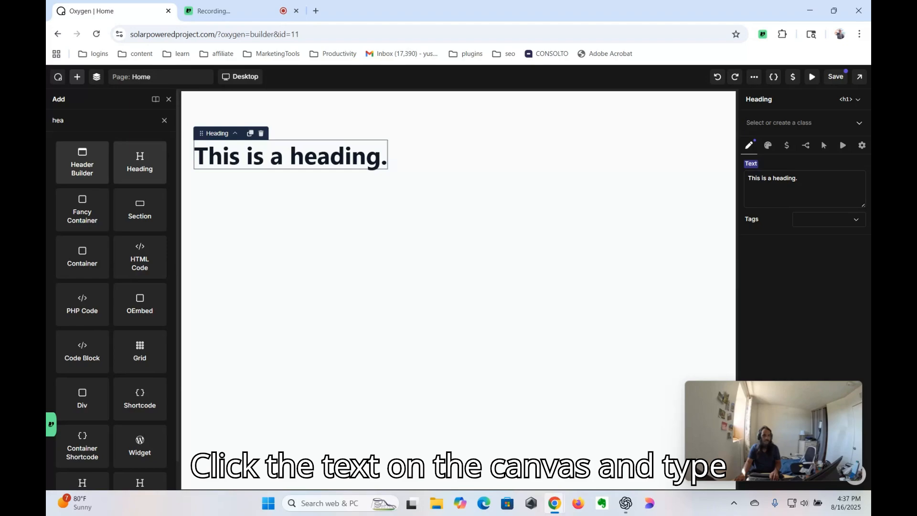
Step: Replace the heading's placeholder text with "Your One Stop to all solar power curiosity"
click(314, 157)
double_click(316, 156)
triple_click(316, 156)
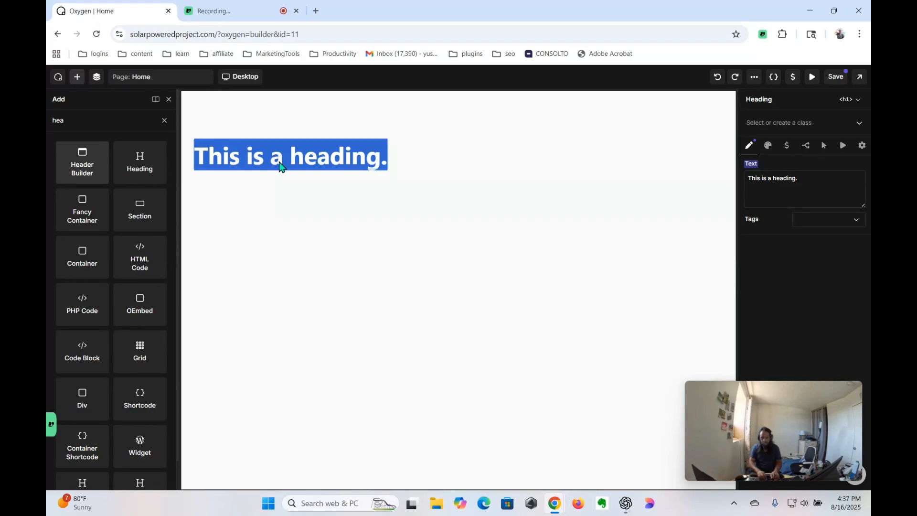
text(T)
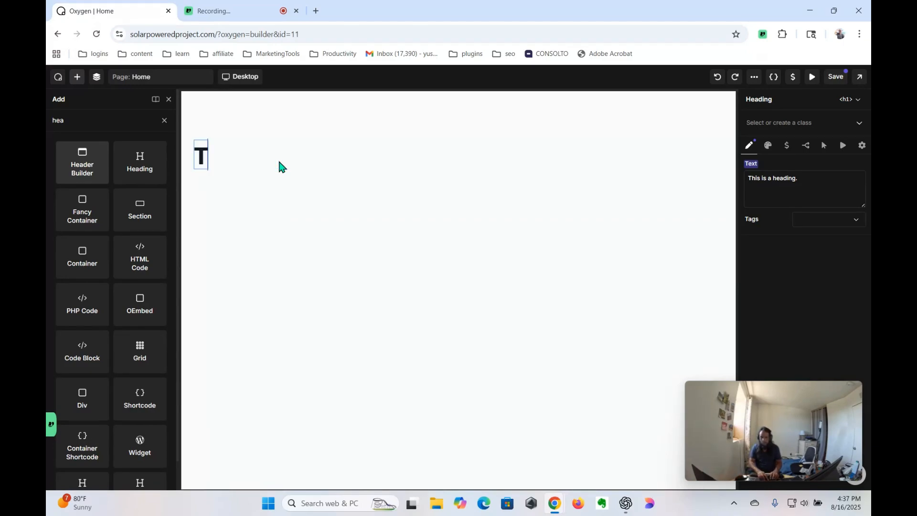
key(BackSpace)
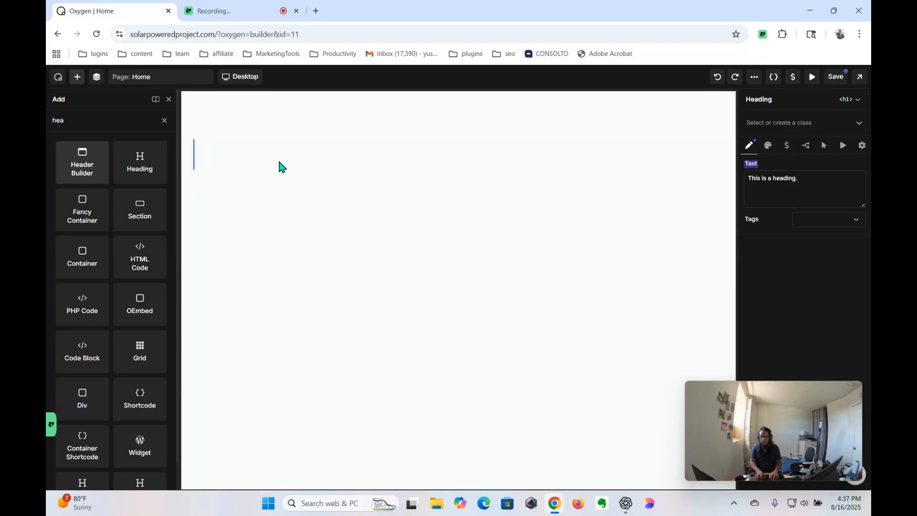
text(Your O)
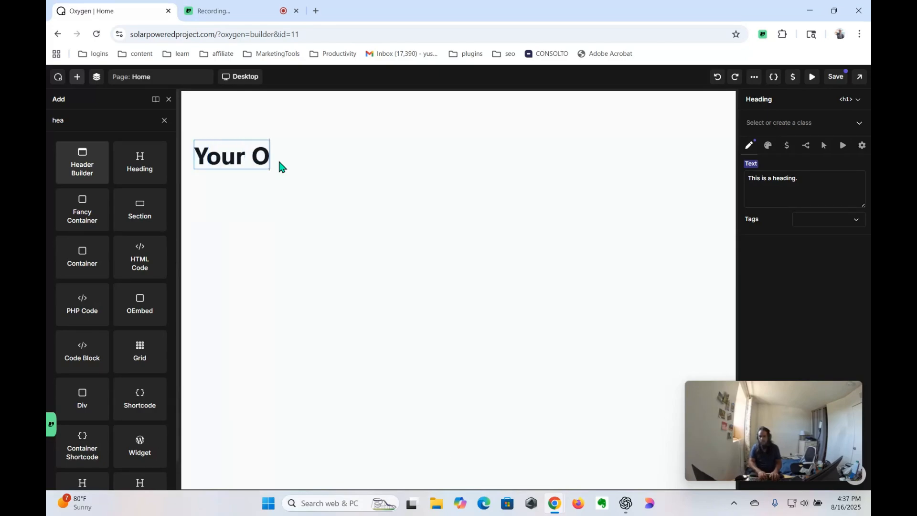
text(ne Stop)
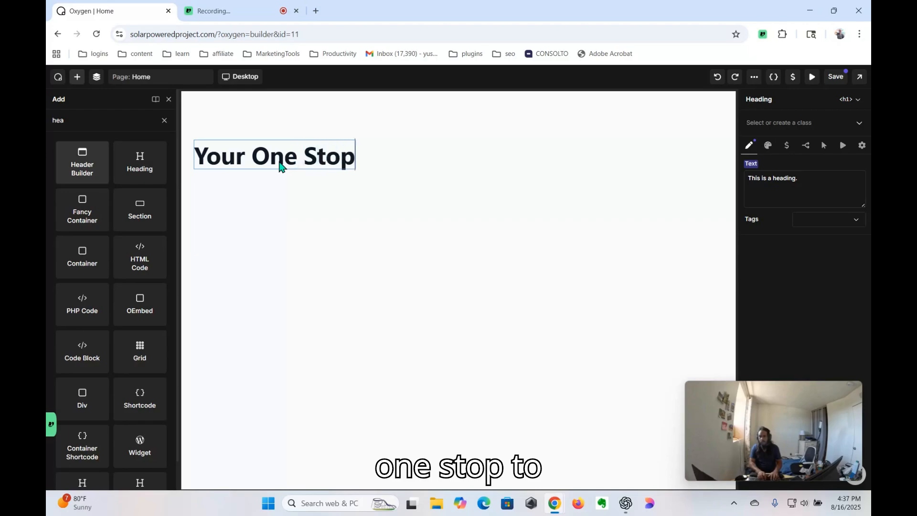
text( to all)
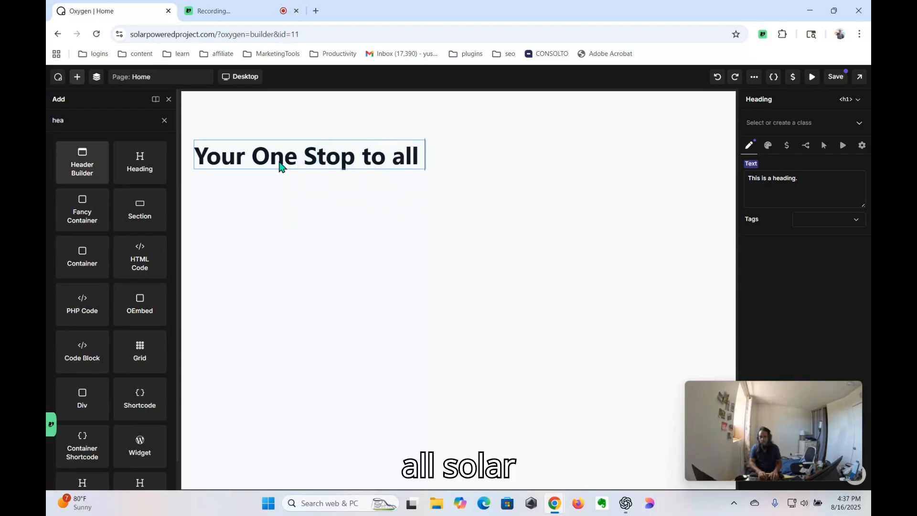
text( solar p)
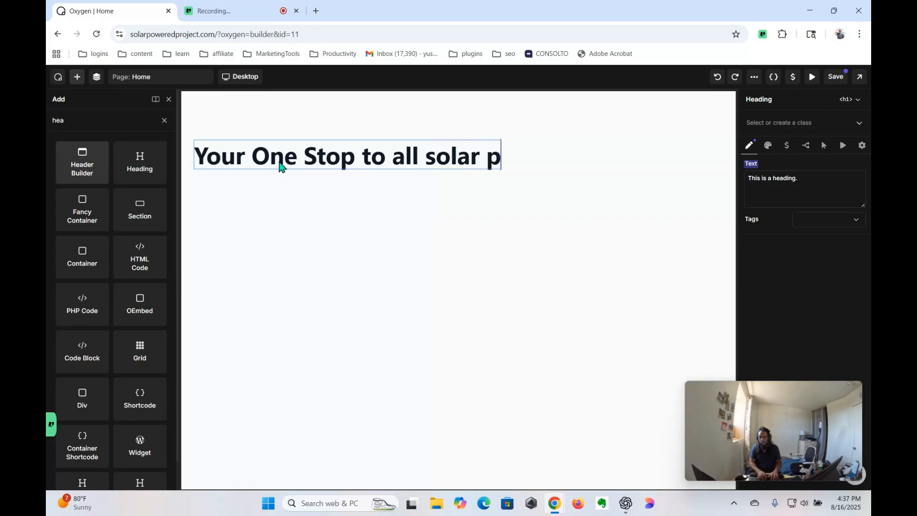
text(ower )
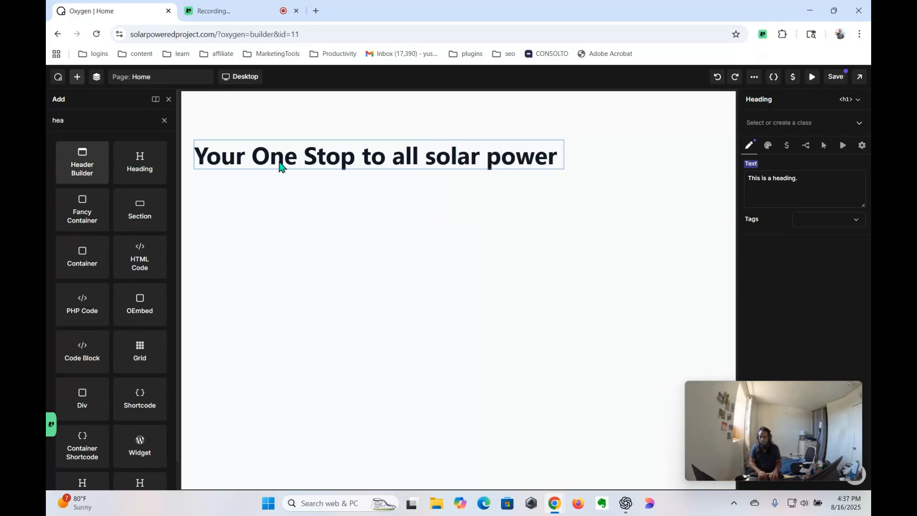
text(cu)
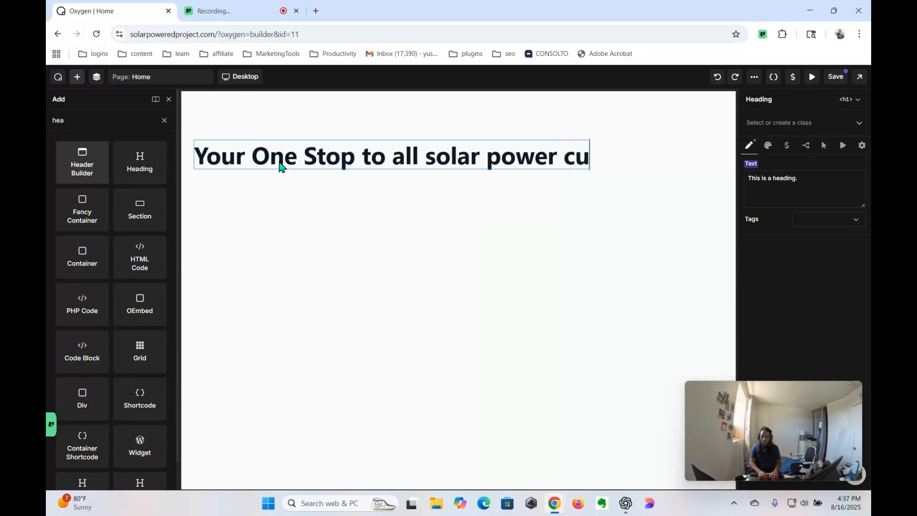
text(riosity)
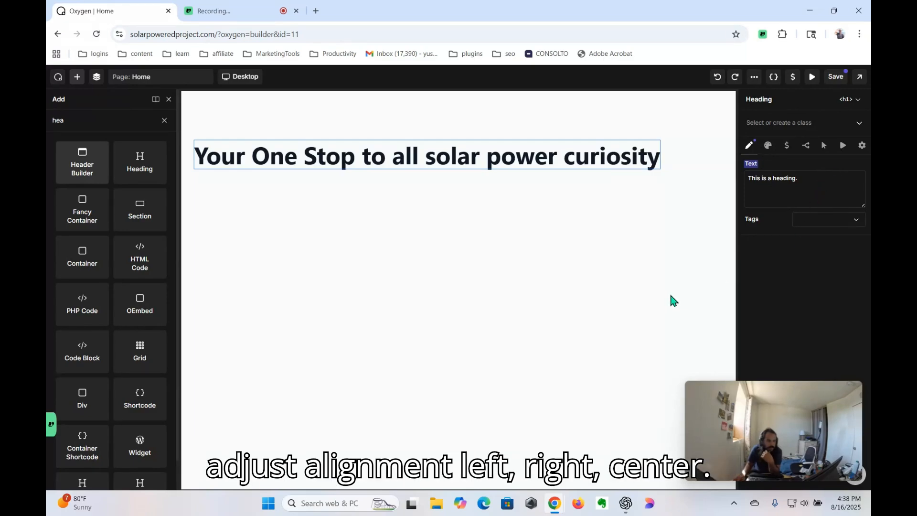
Step: Open the heading's typography design settings
click(768, 147)
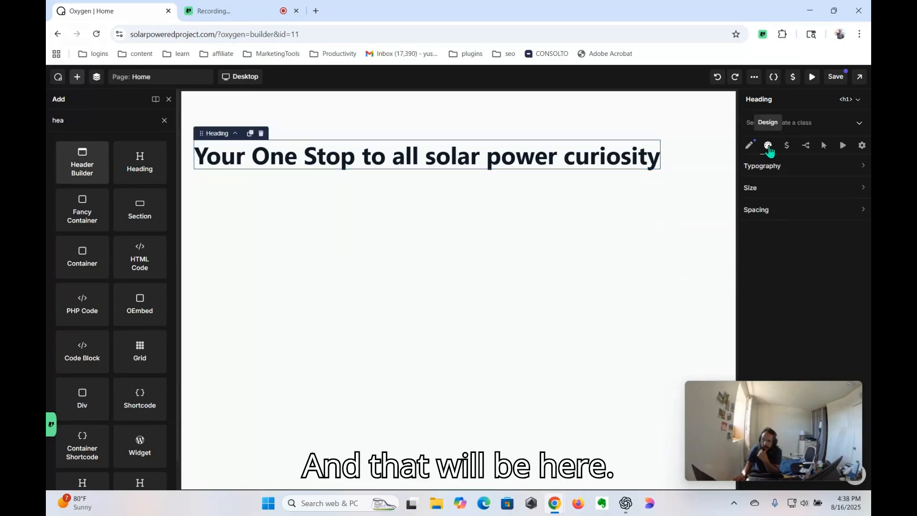
click(770, 171)
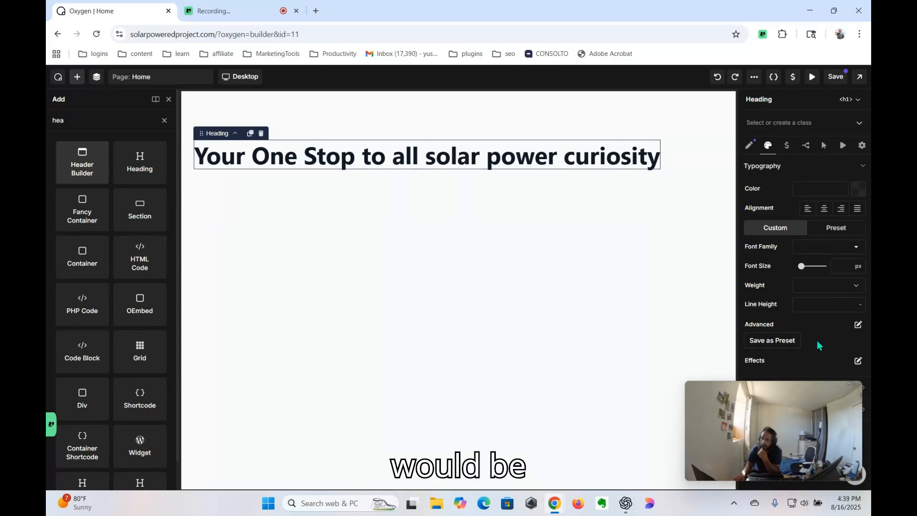
drag(807, 402, 830, 438)
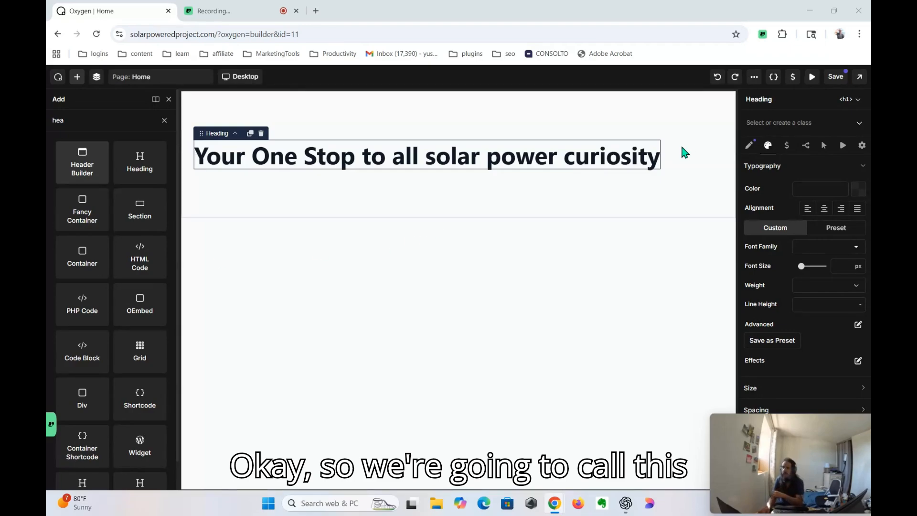
Step: Create a class named "headingmain" and assign it to the heading
click(781, 124)
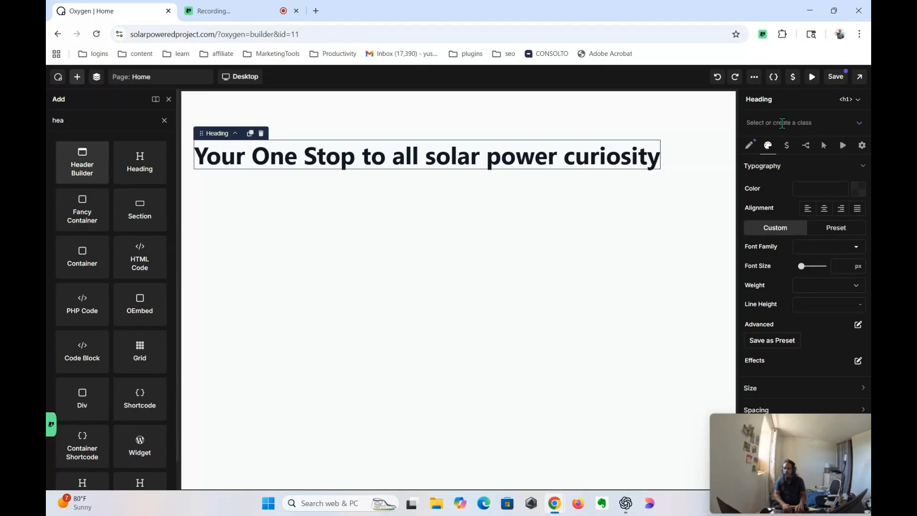
text(headings)
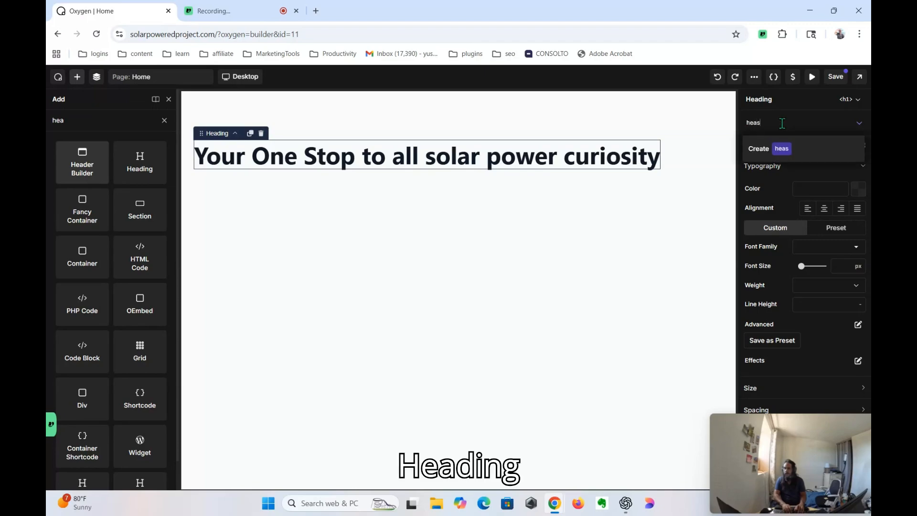
key(BackSpace)
text(dingsec)
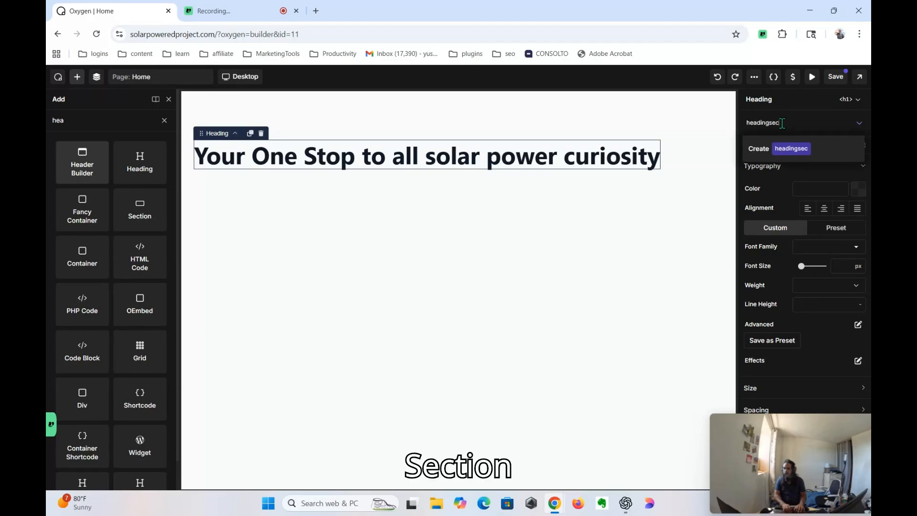
text(tion)
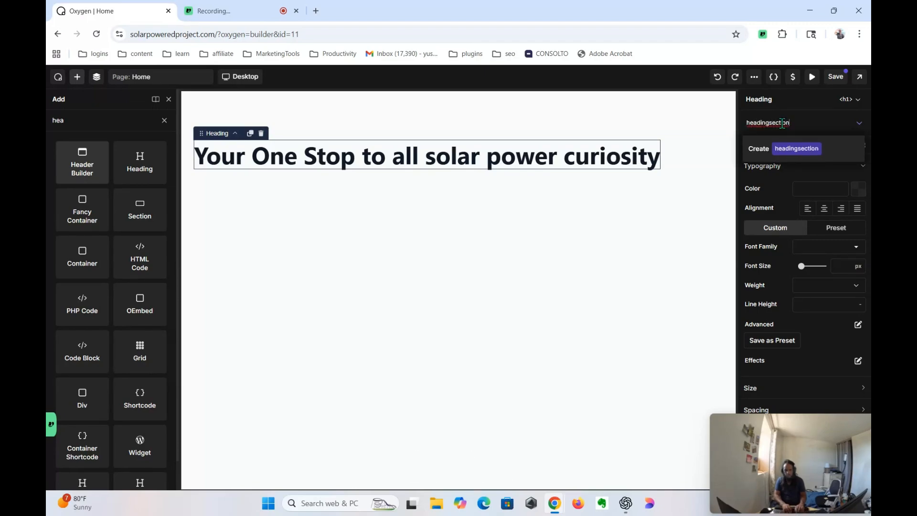
text(main)
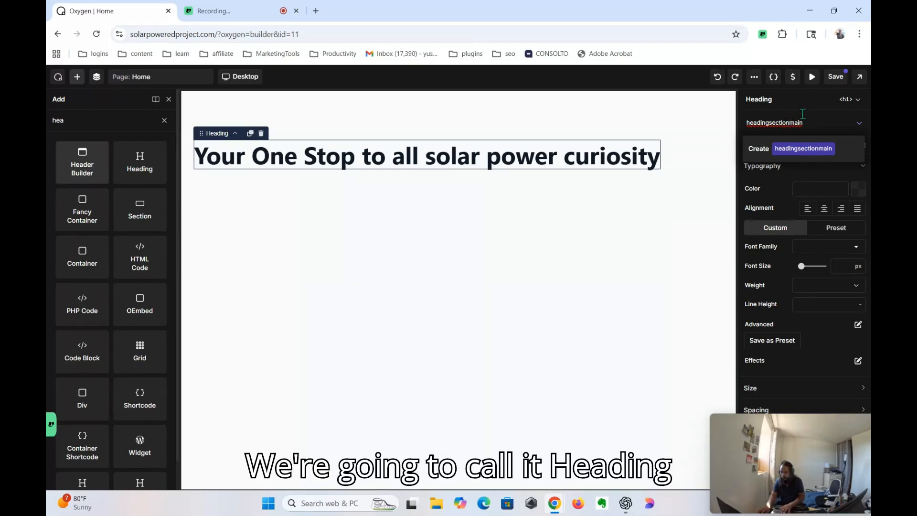
key(BackSpace)
key(BackSpace)
key(BackSpace)
key(BackSpace)
key(BackSpace)
key(BackSpace)
key(BackSpace)
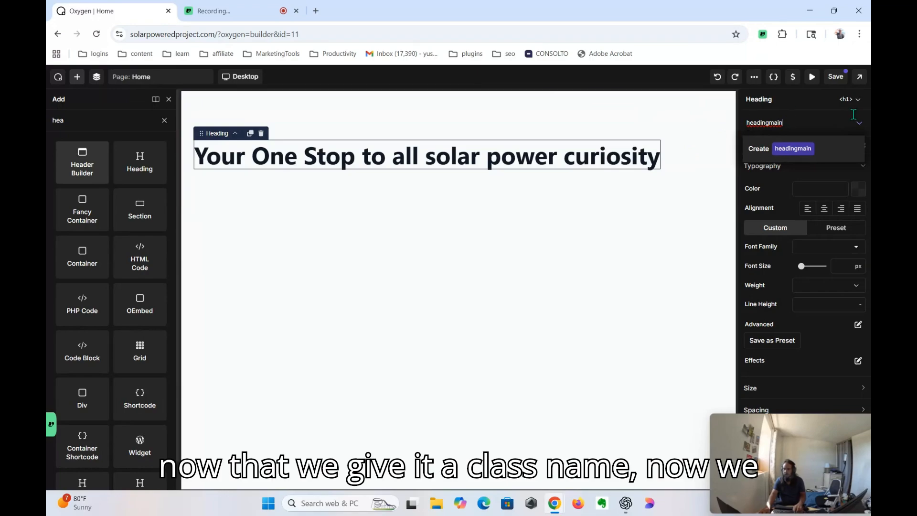
key(Return)
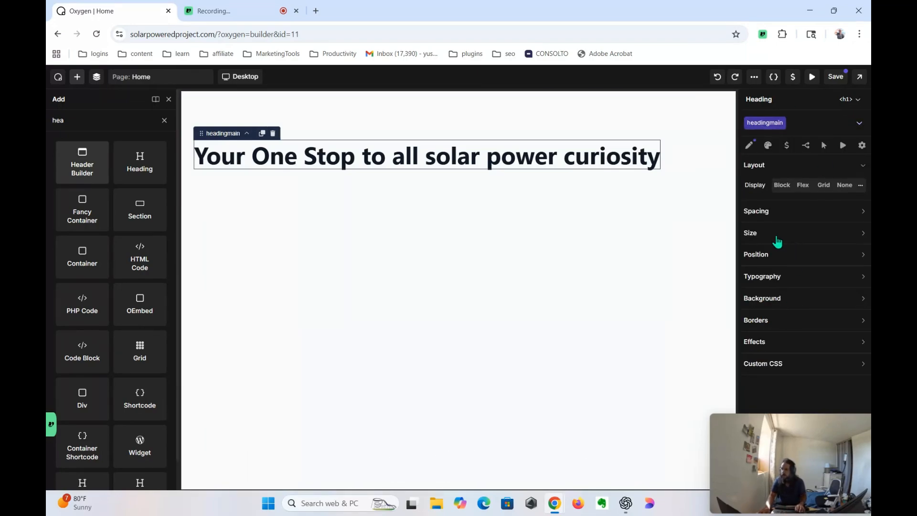
Step: Set the headingmain class's display to Flex, then try centre alignment on both axes, undo it and show the page structure
click(803, 185)
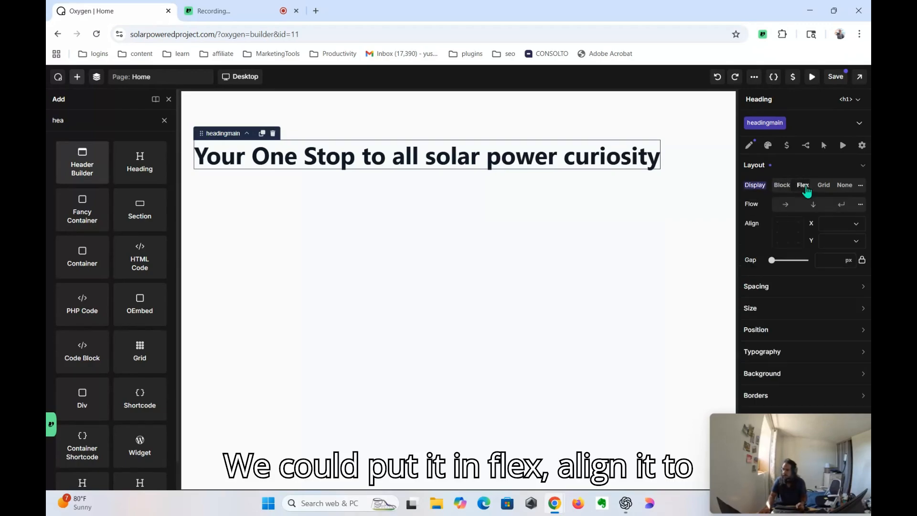
click(789, 238)
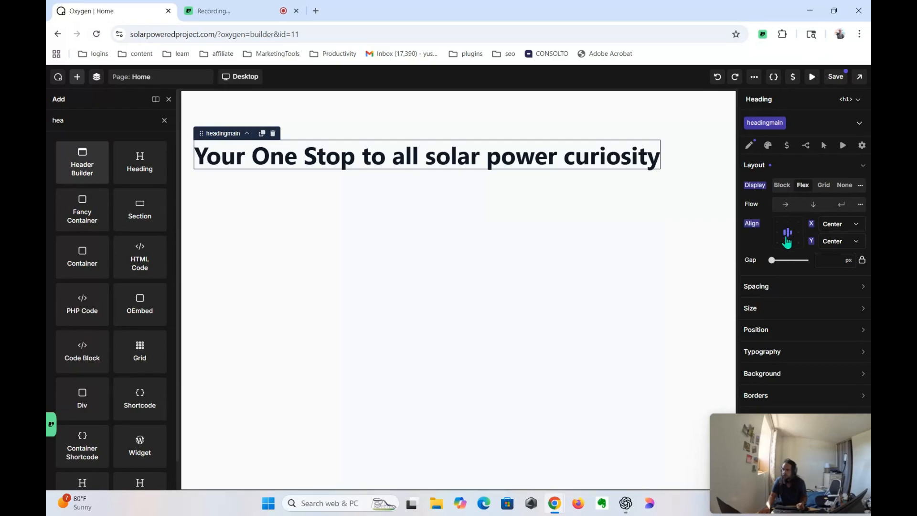
click(716, 80)
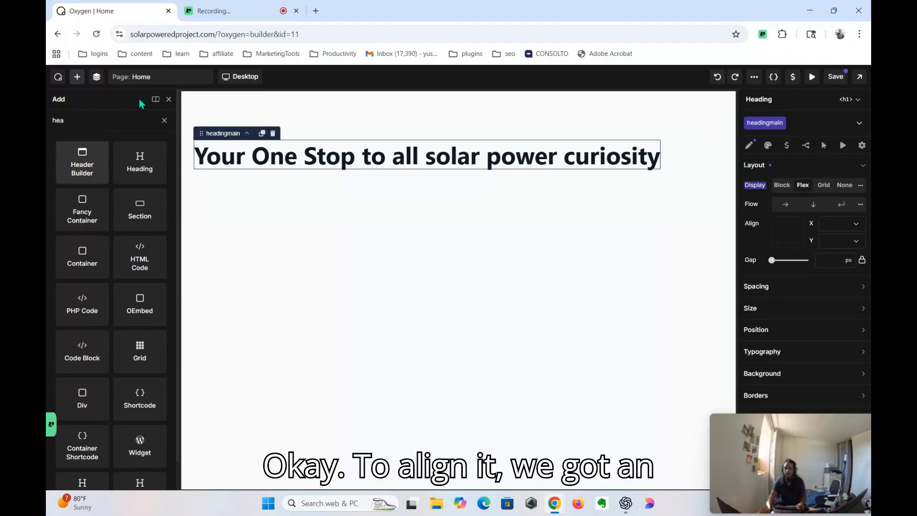
click(94, 78)
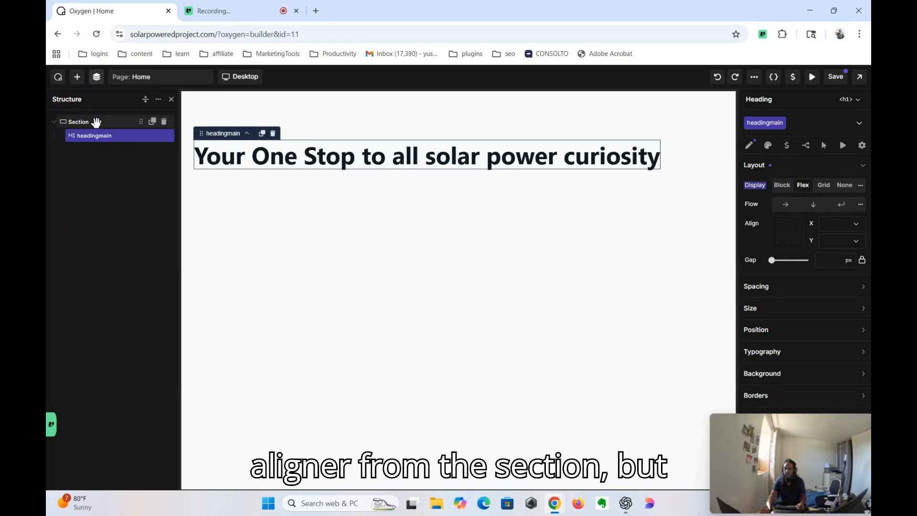
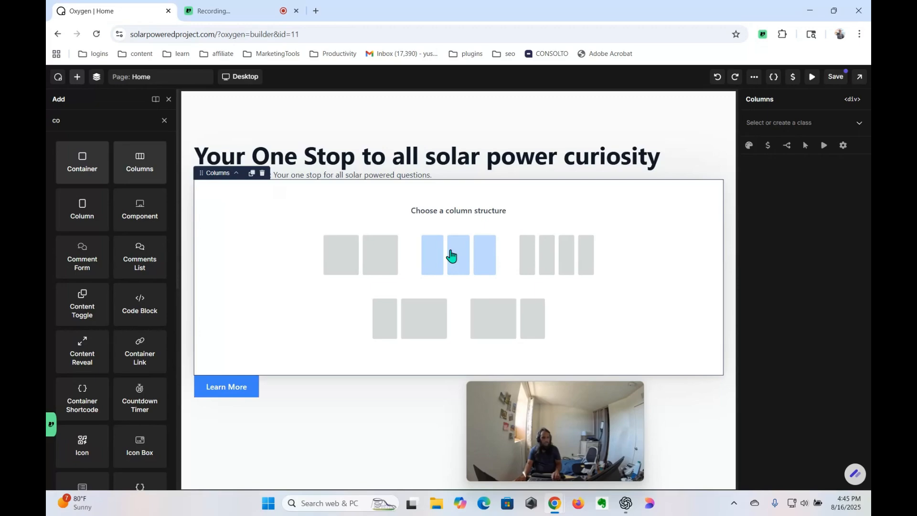
Step: Choose the equal two-column structure and move the Columns element below headingbuttonmain in the page structure
click(379, 270)
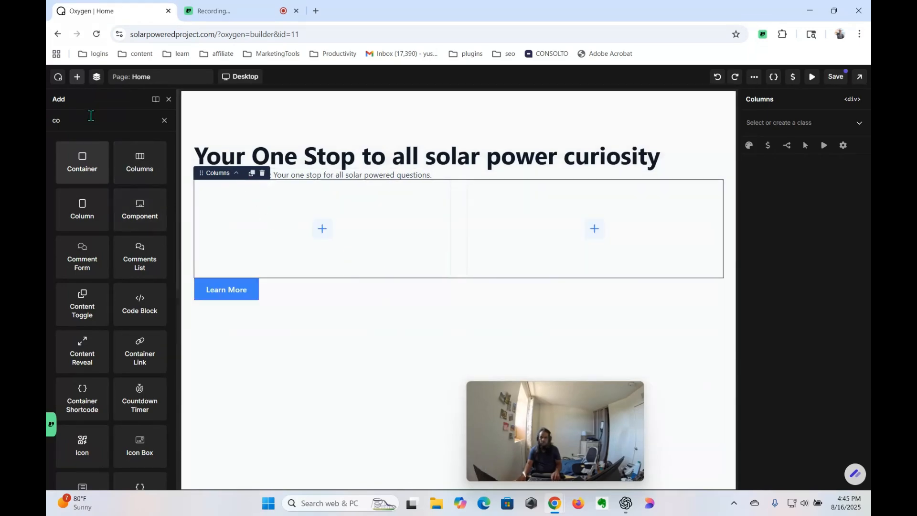
click(97, 77)
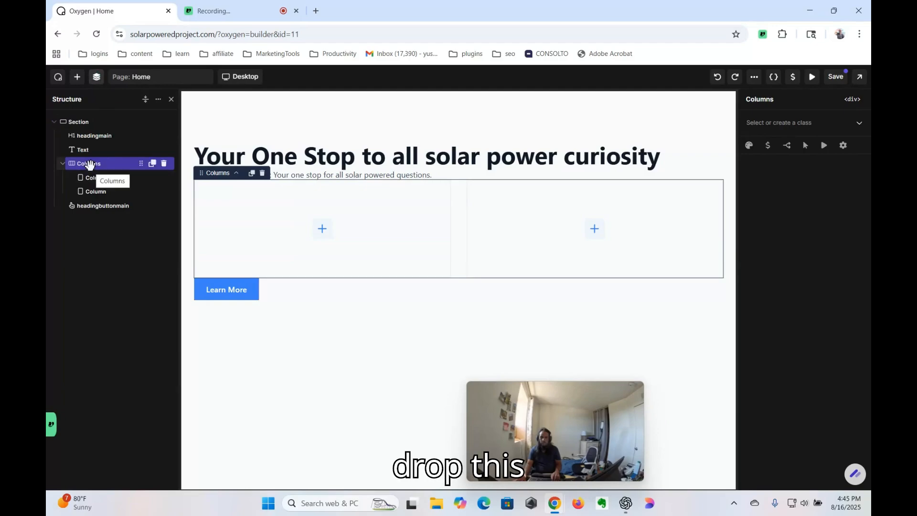
drag(91, 164, 92, 211)
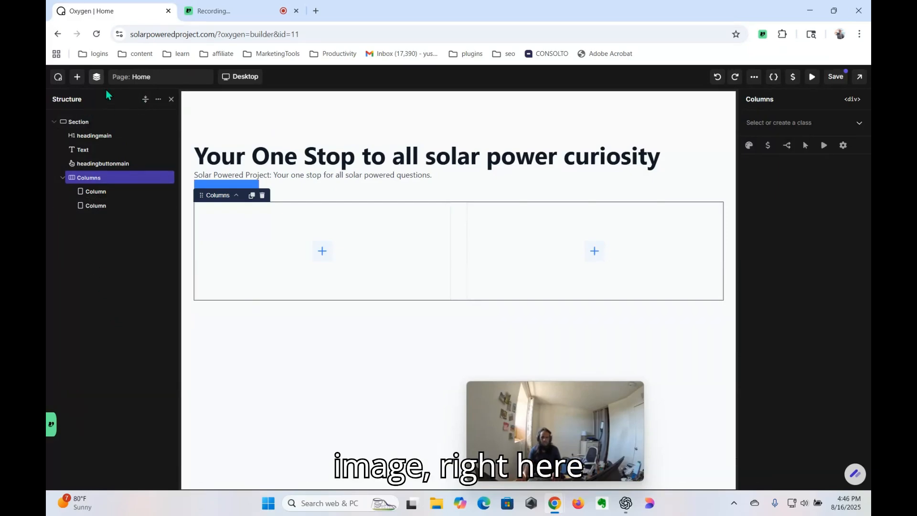
Step: Add an Image element to the first column
click(287, 264)
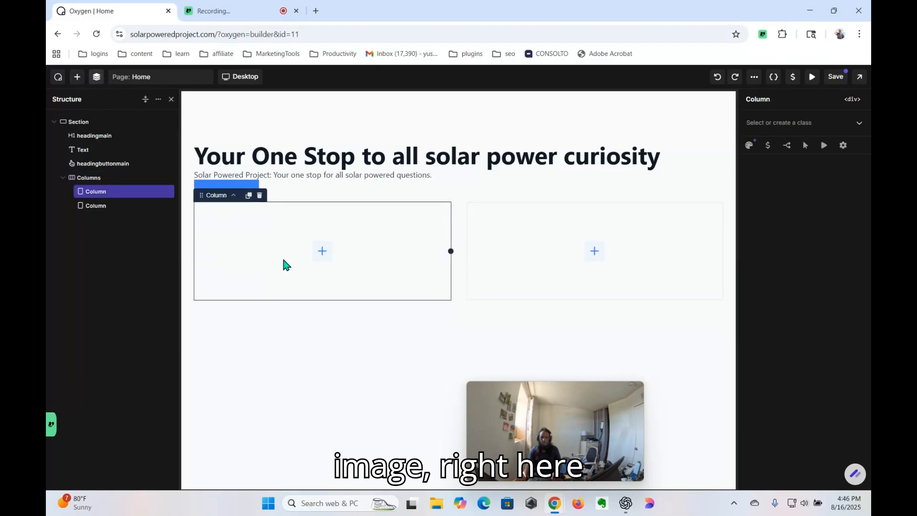
click(323, 250)
click(144, 184)
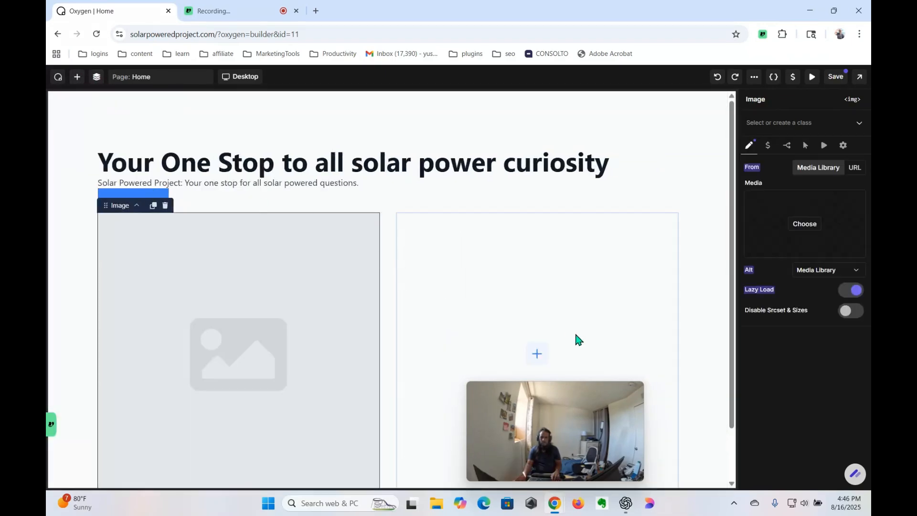
scroll(539, 340, down, 1)
drag(550, 398, 789, 394)
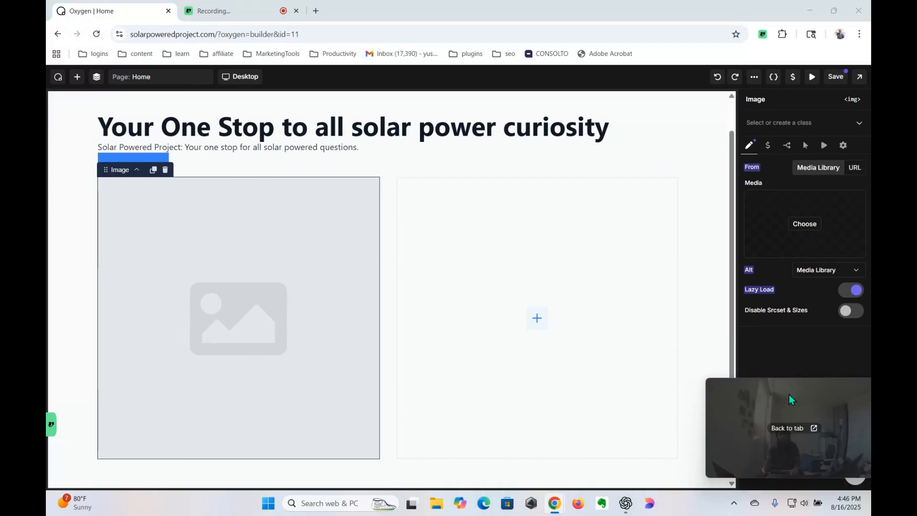
Step: Add a Text element to the second column, and search the elements for "b" to place a Button below it
click(537, 322)
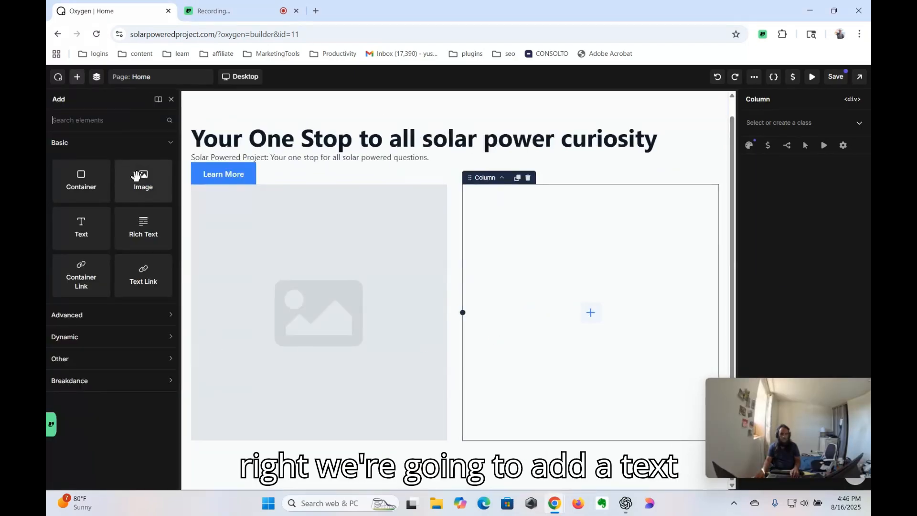
drag(82, 225, 515, 267)
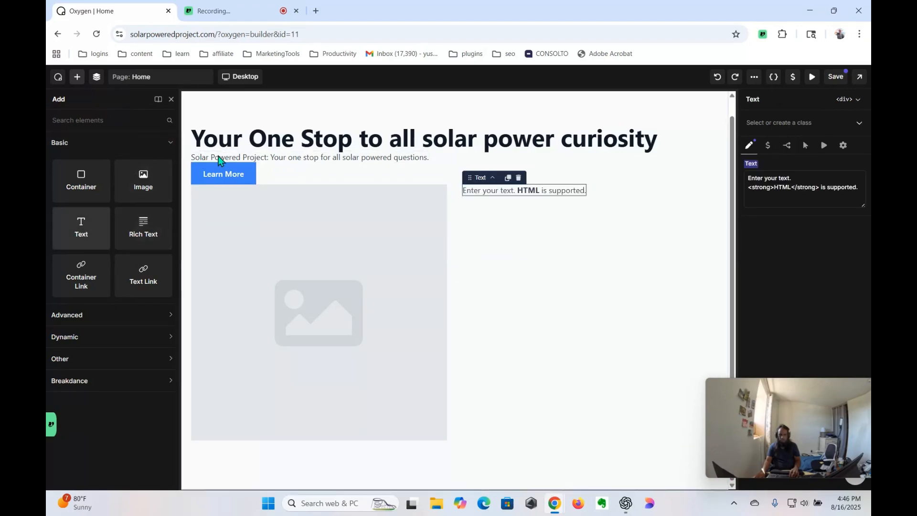
click(566, 266)
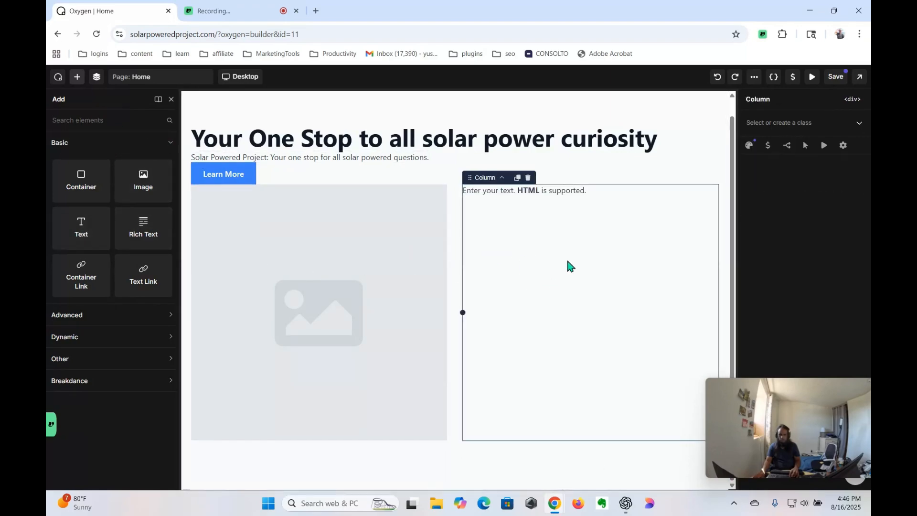
click(98, 125)
text(b)
drag(87, 170, 567, 296)
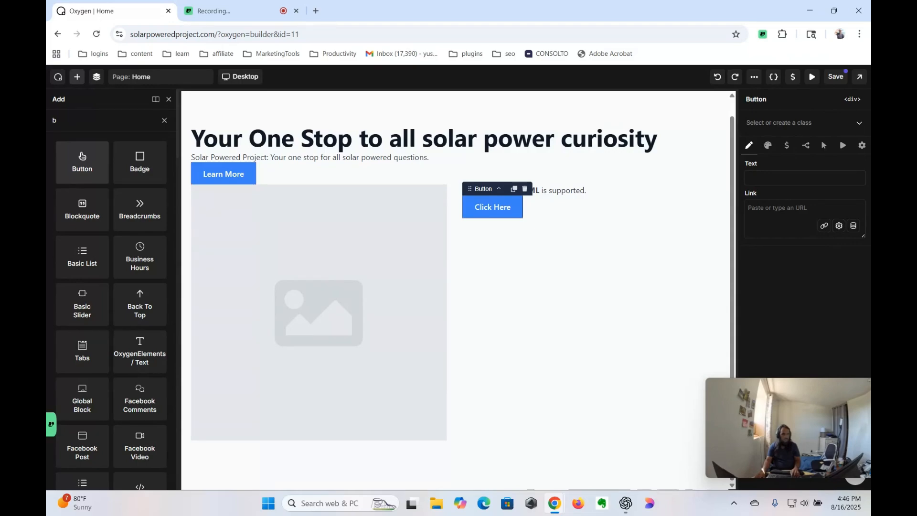
Step: Select the Columns element in the page structure and open its class selection
click(95, 78)
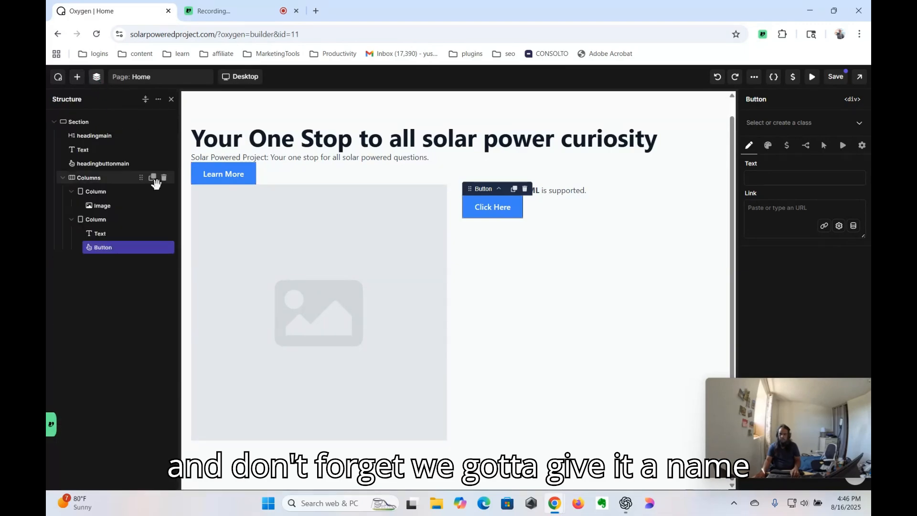
click(95, 189)
click(102, 180)
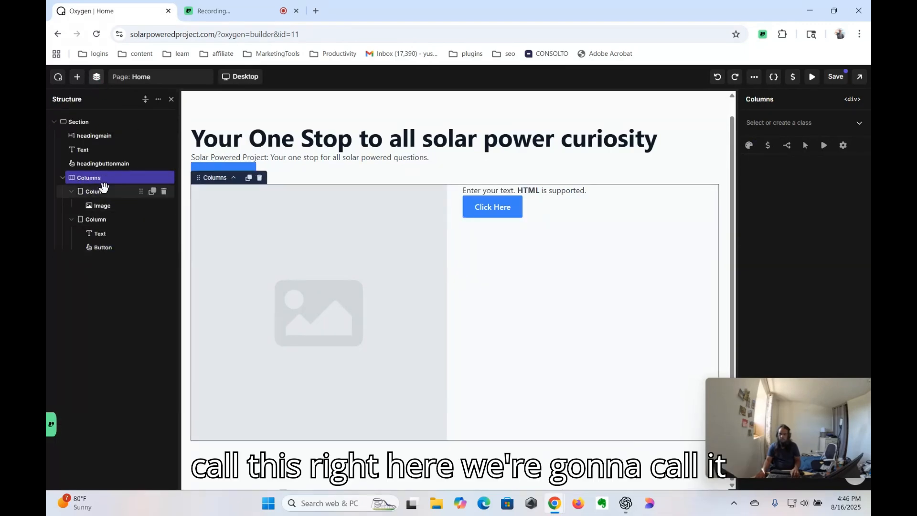
click(772, 120)
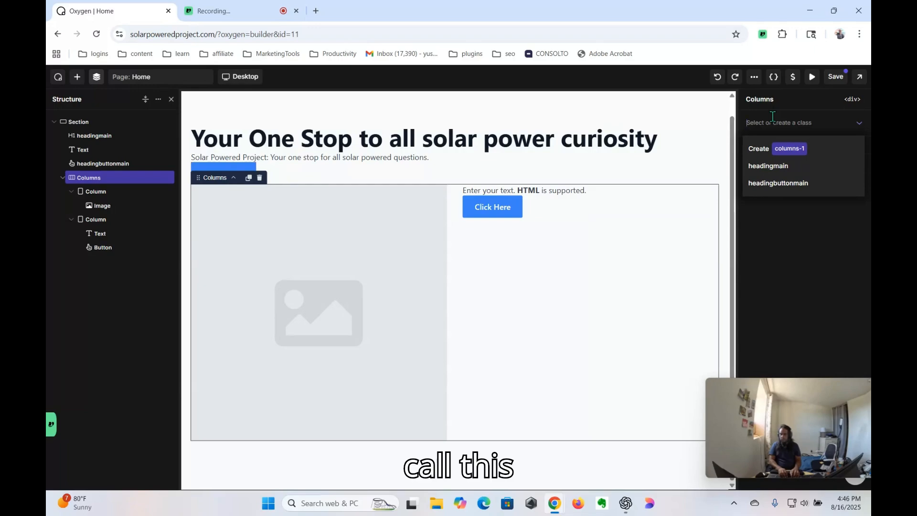
text(heading)
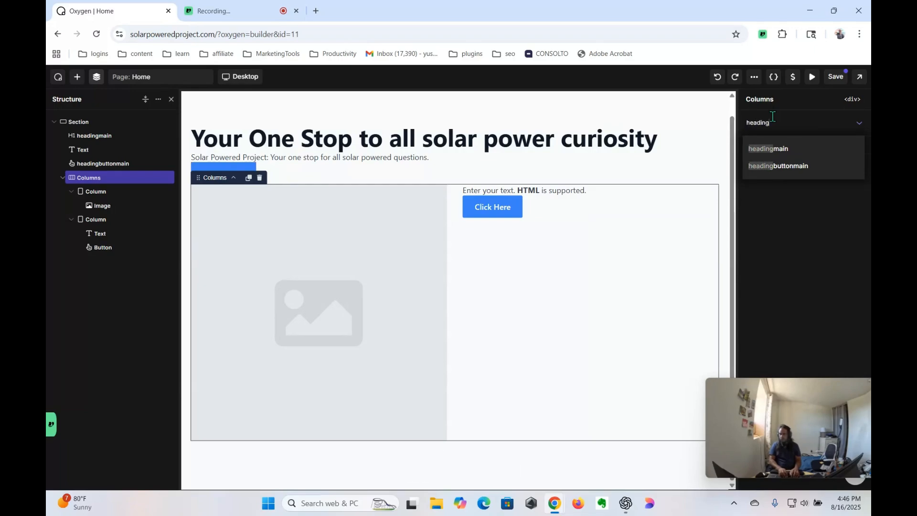
text(with)
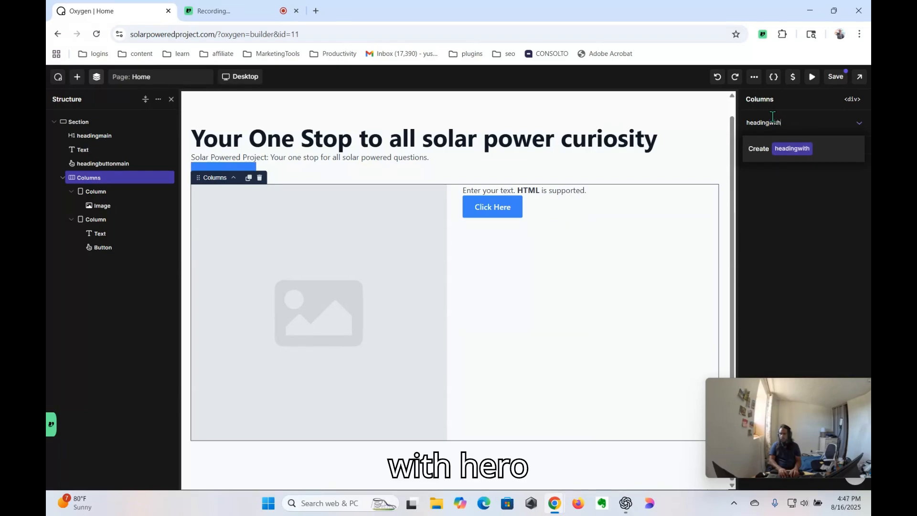
text(hero)
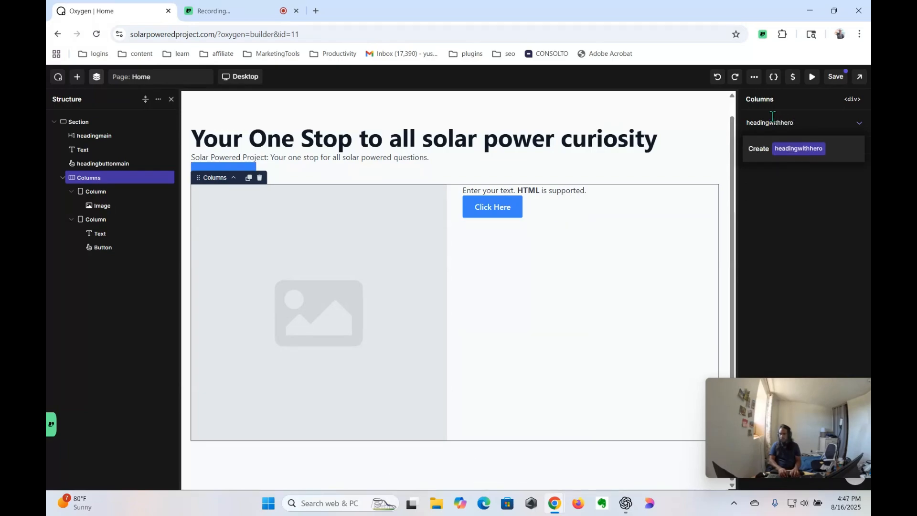
key(BackSpace)
key(BackSpace)
key(BackSpace)
key(BackSpace)
key(BackSpace)
key(BackSpace)
key(BackSpace)
key(BackSpace)
key(BackSpace)
key(BackSpace)
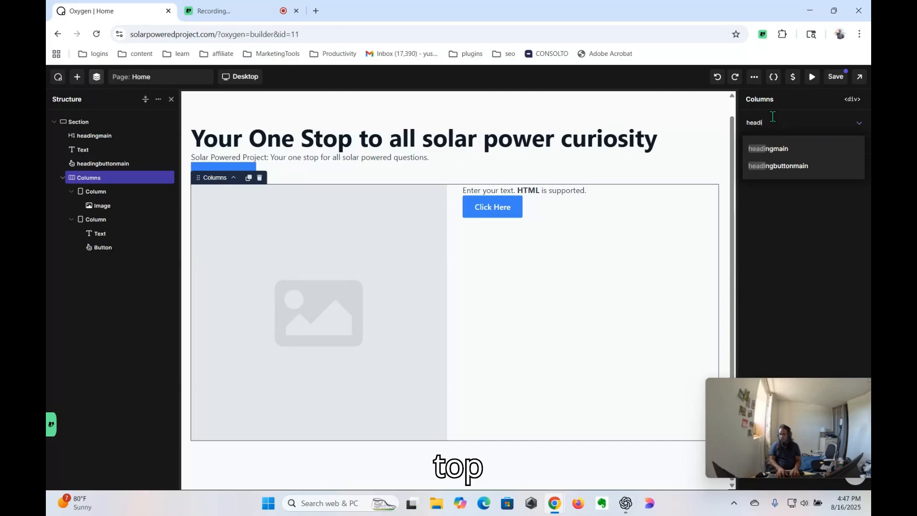
key(BackSpace)
key(BackSpace)
key(BackSpace)
key(BackSpace)
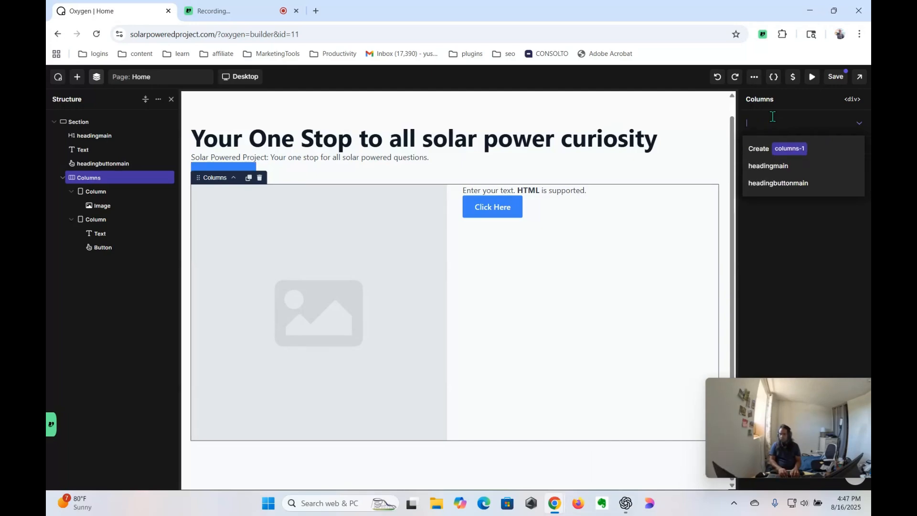
Step: Create the class headinghero2 for the Columns element and expand its size settings
text(hea)
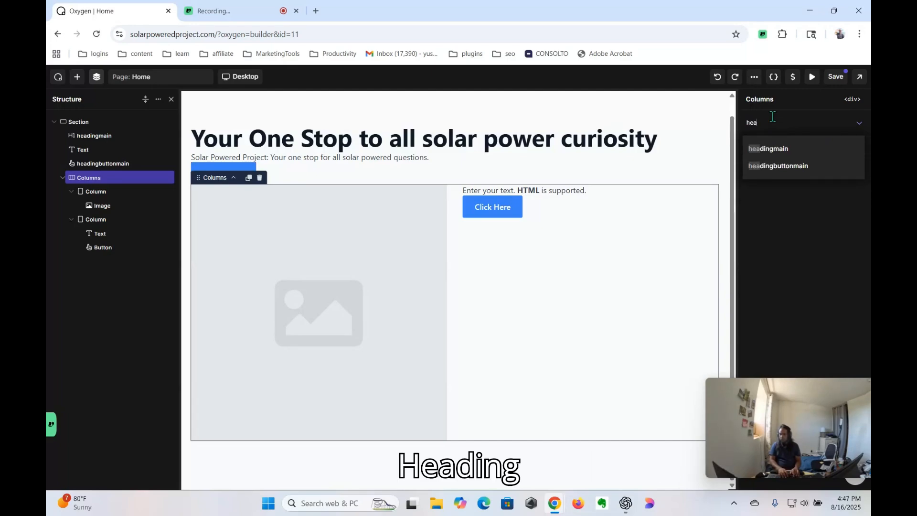
text(ding)
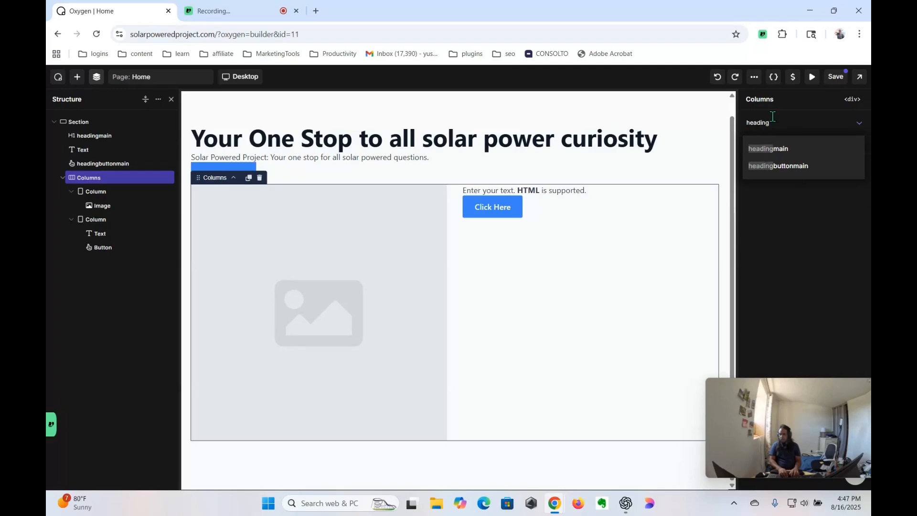
text(hero2)
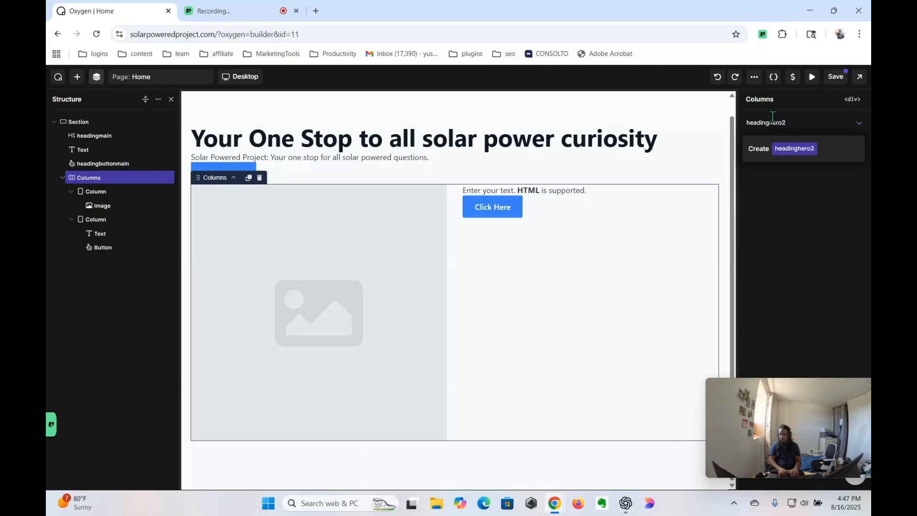
key(Return)
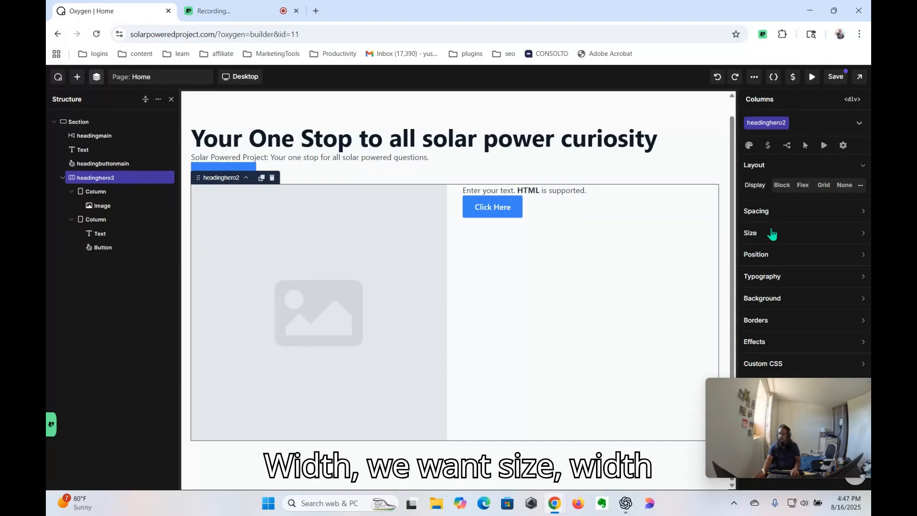
click(804, 235)
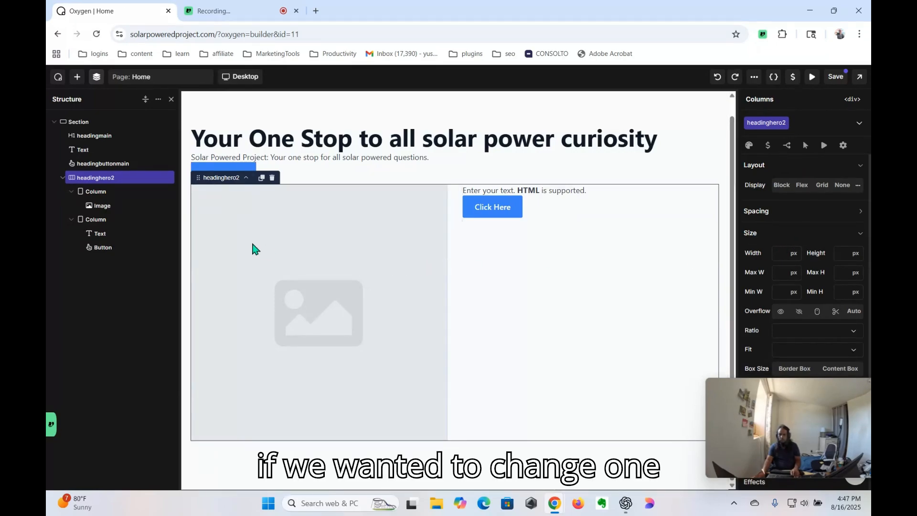
Step: Try a 70% width on the column holding the image, and set it back to 50%
click(94, 192)
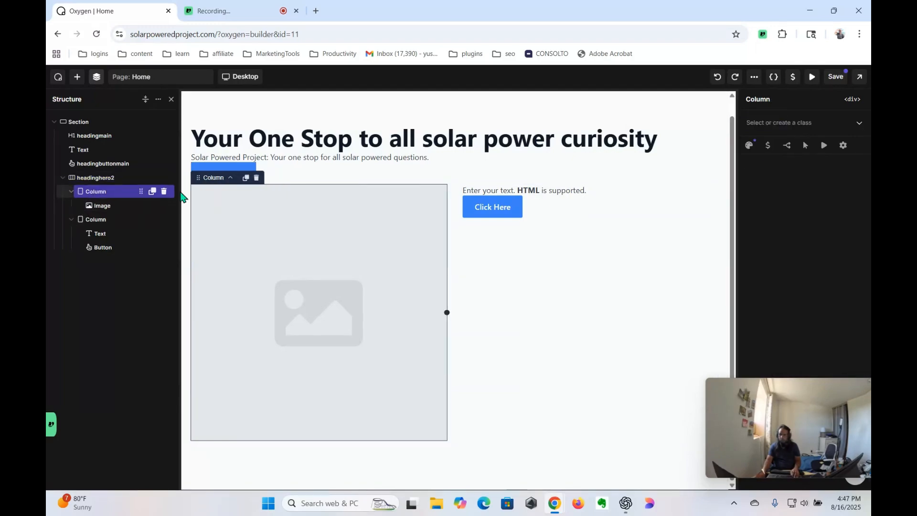
click(750, 146)
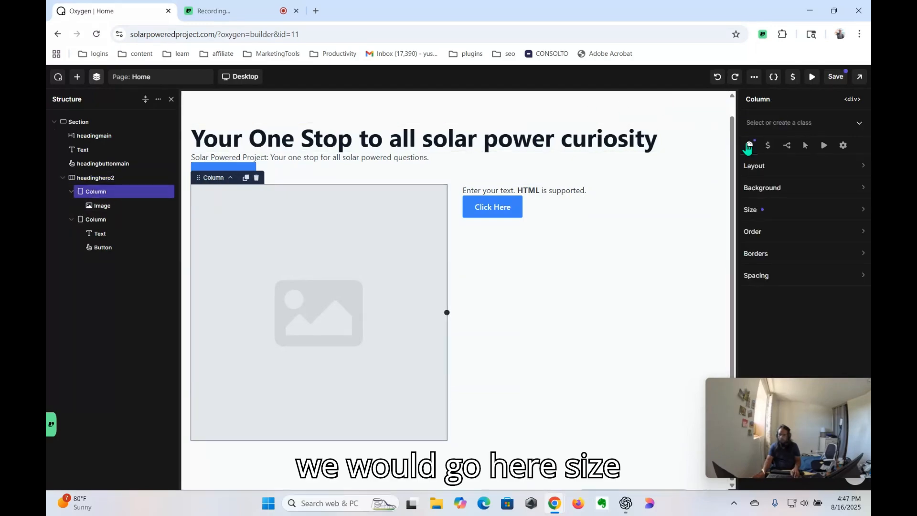
click(788, 210)
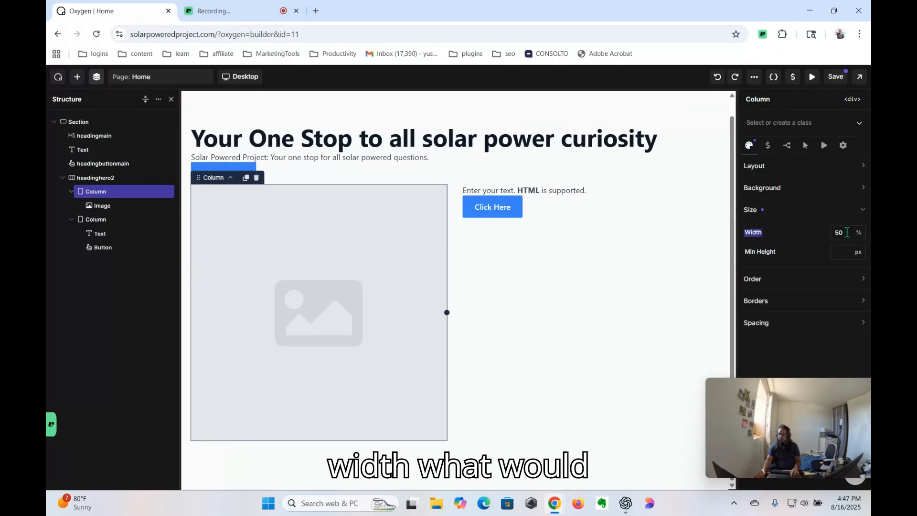
text(70)
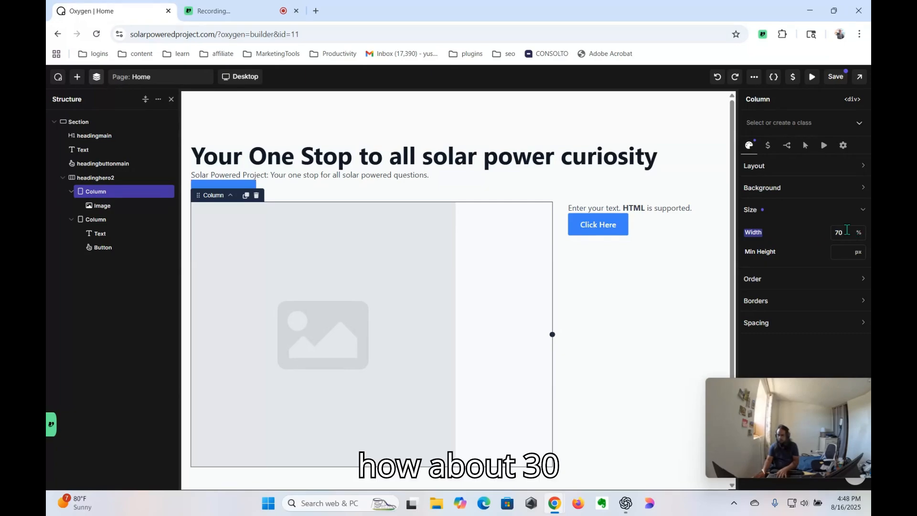
key(BackSpace)
key(BackSpace)
text(50)
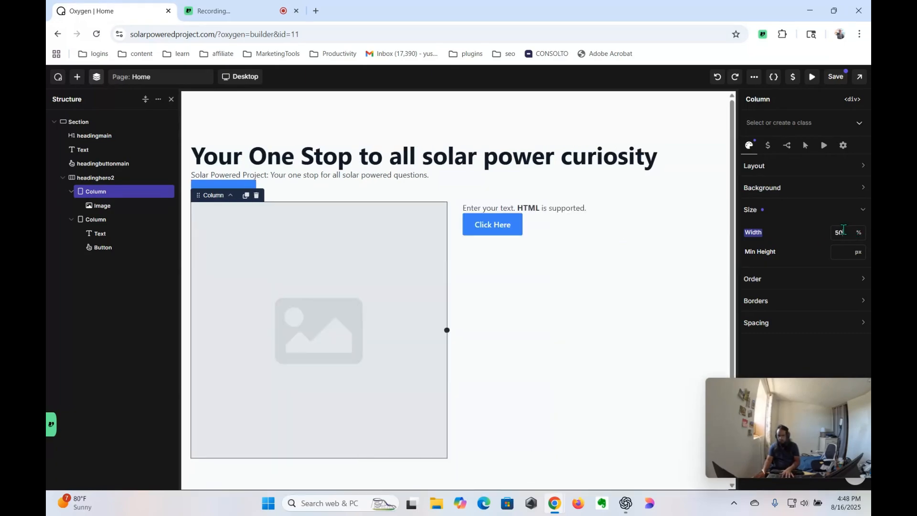
key(BackSpace)
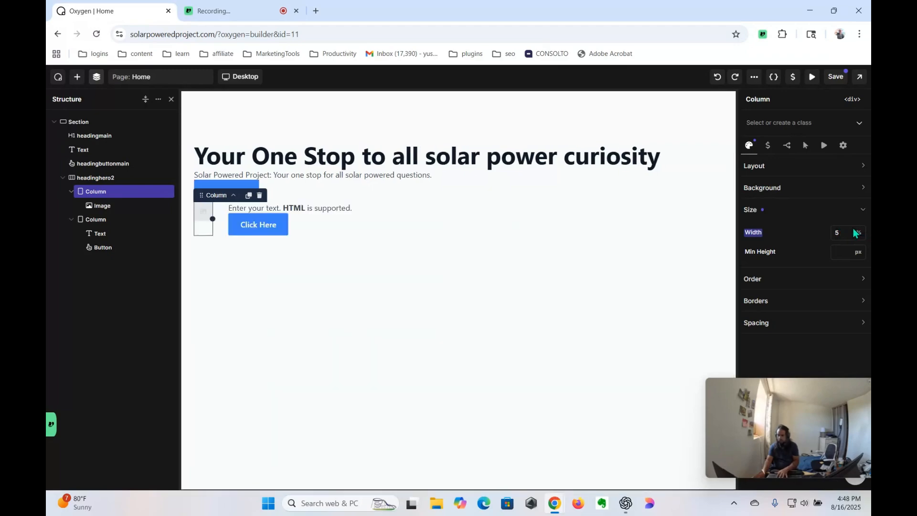
text(0)
Step: Set the width of the second column, holding the text and button, to 70%
click(567, 234)
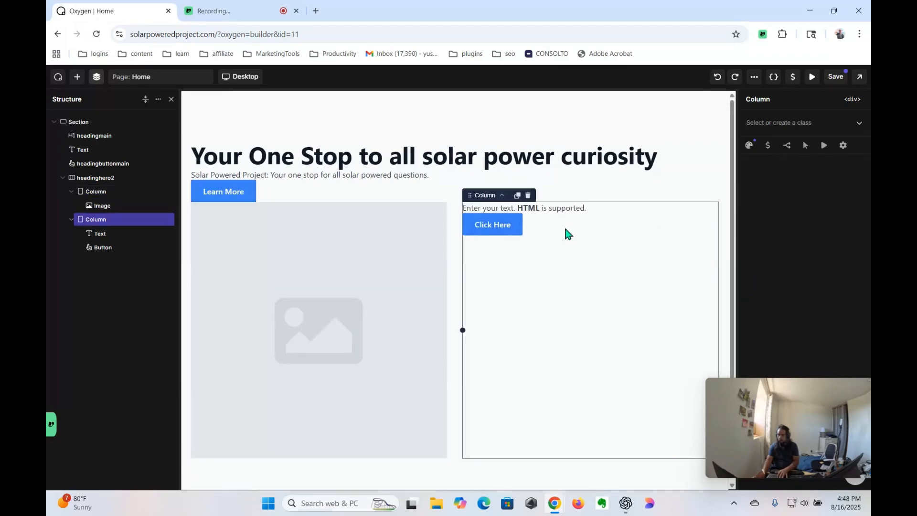
click(749, 145)
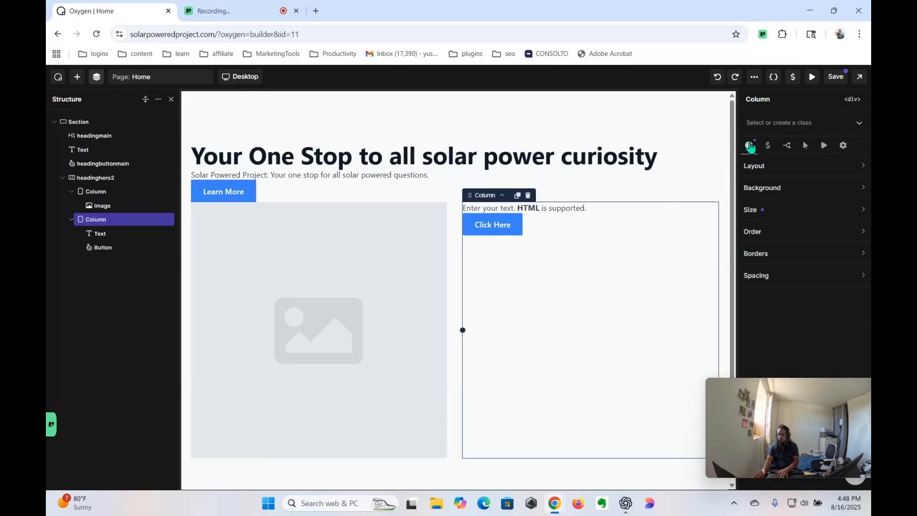
click(796, 217)
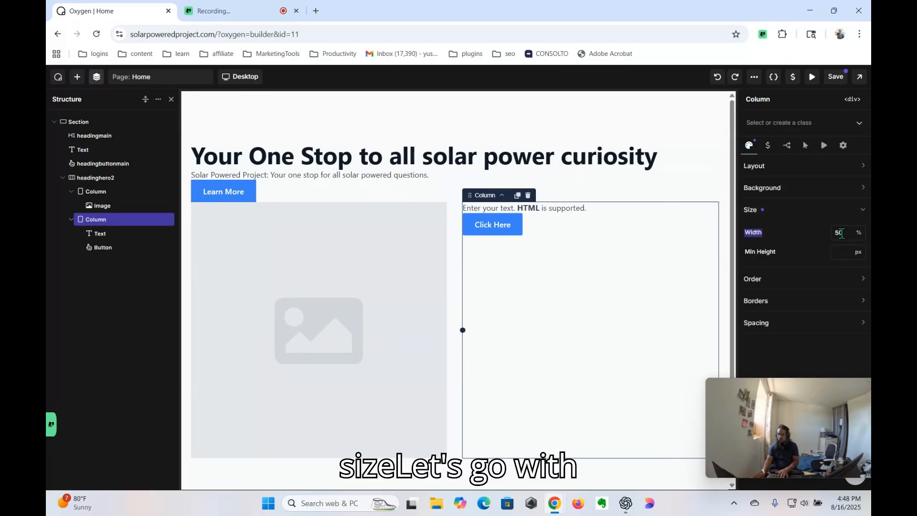
key(BackSpace)
key(BackSpace)
text(7)
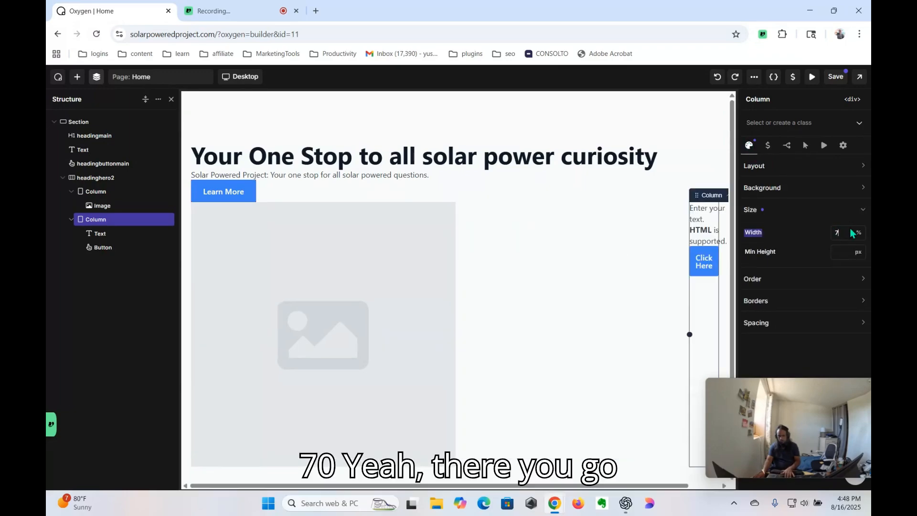
text(0)
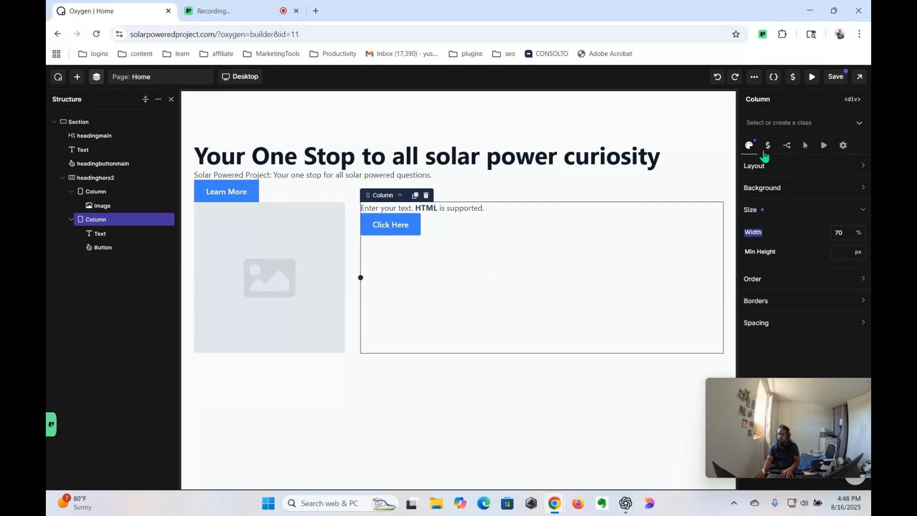
Step: Create the class headinghero2right for the second column
click(762, 123)
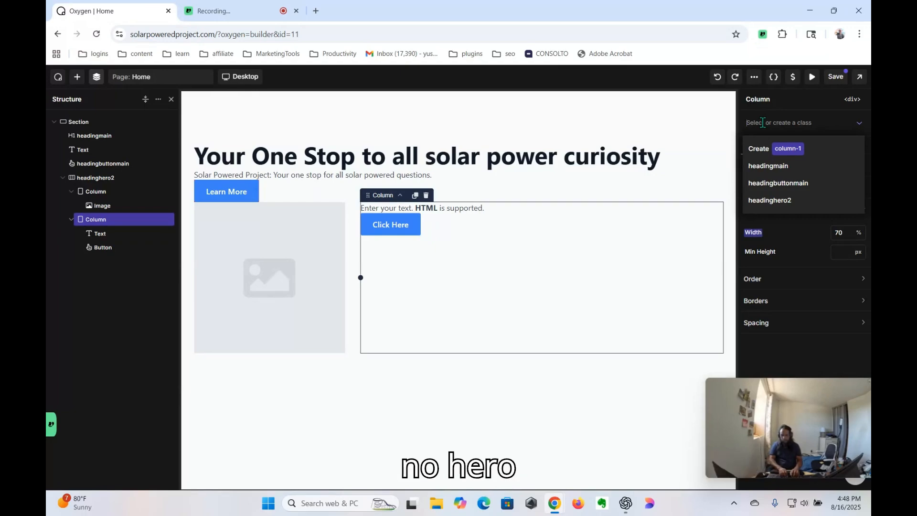
text(hero)
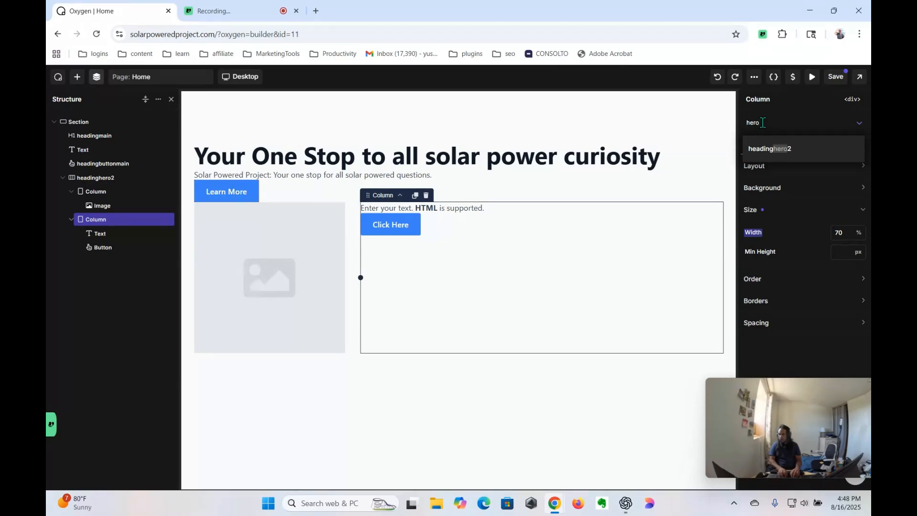
key(BackSpace)
key(BackSpace)
key(BackSpace)
key(BackSpace)
text(hea)
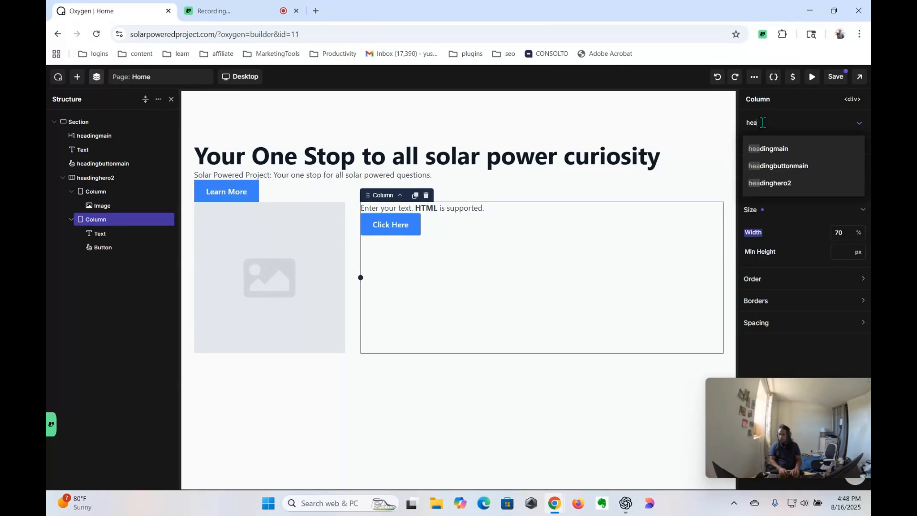
text(dinghero)
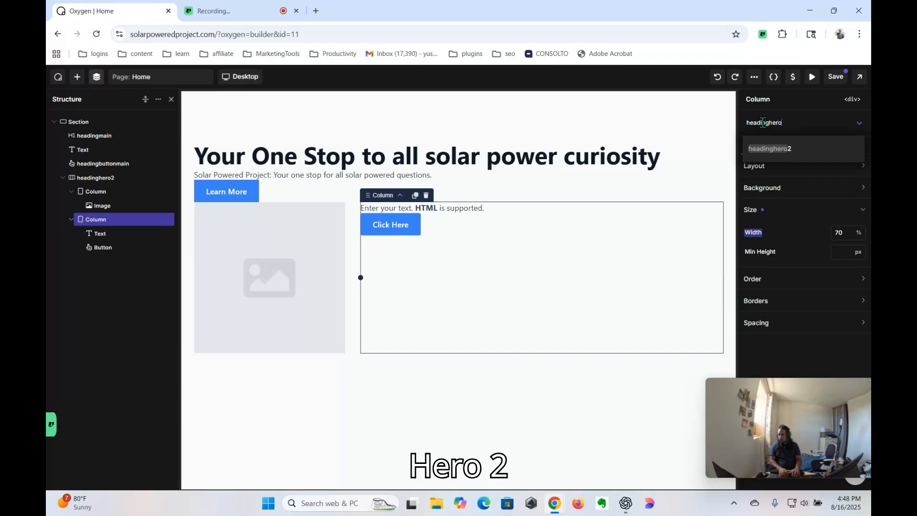
text(2)
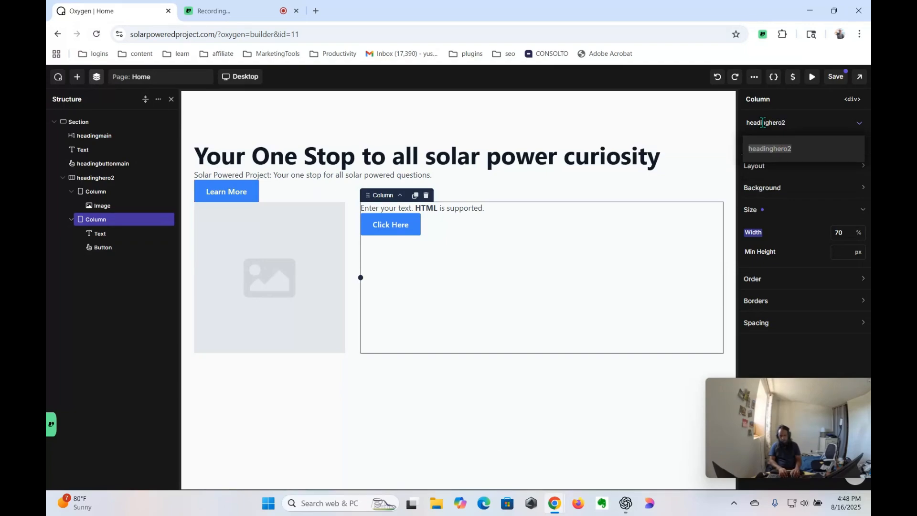
text(right)
key(Return)
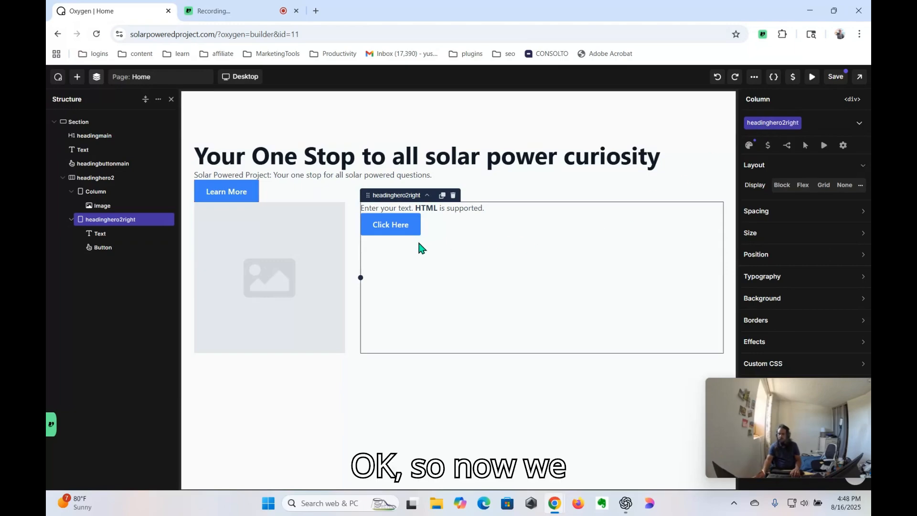
Step: Set the headinghero2right column's display to Flex and center its alignment on both axes
click(806, 190)
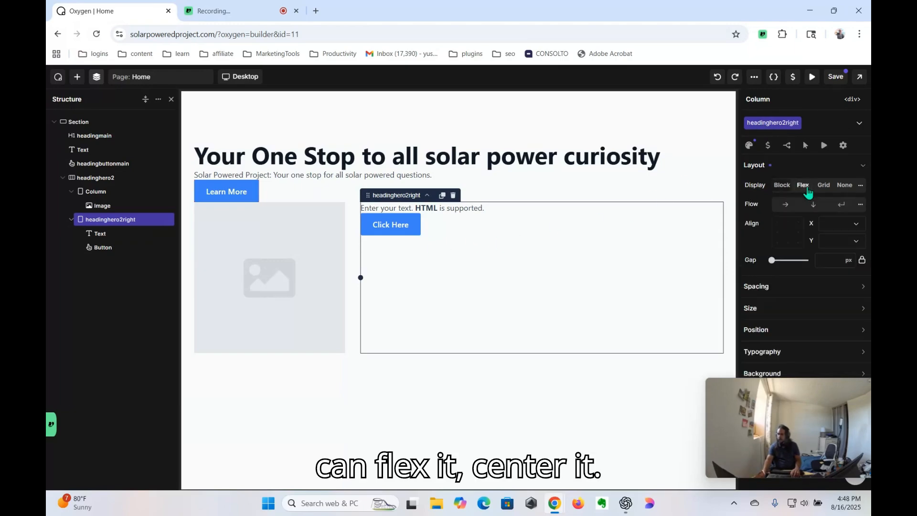
click(788, 236)
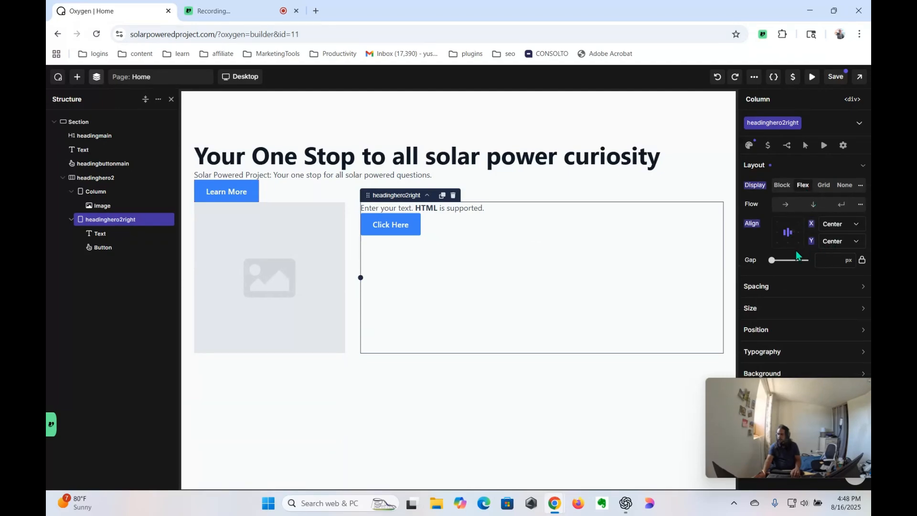
drag(819, 412, 577, 422)
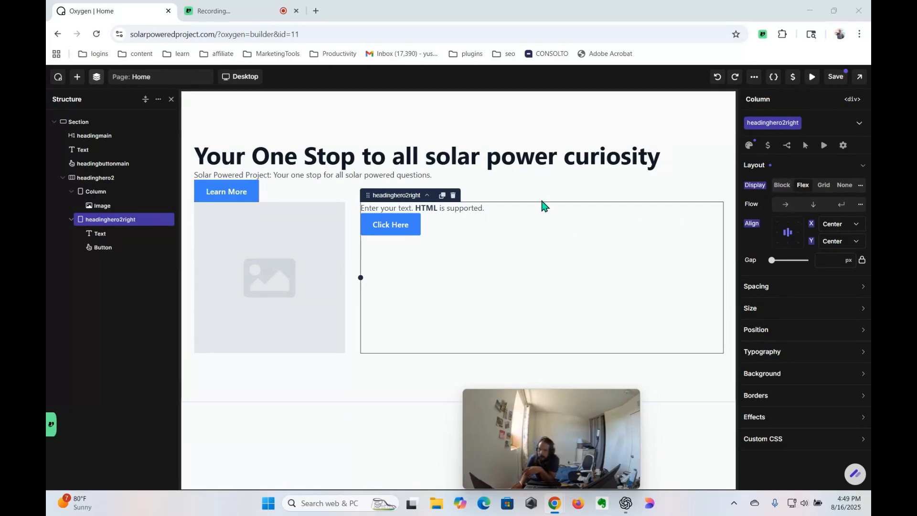
Step: Switch the headinghero2right column's display to Block and back to Flex, centering its X and Y alignment again
click(469, 214)
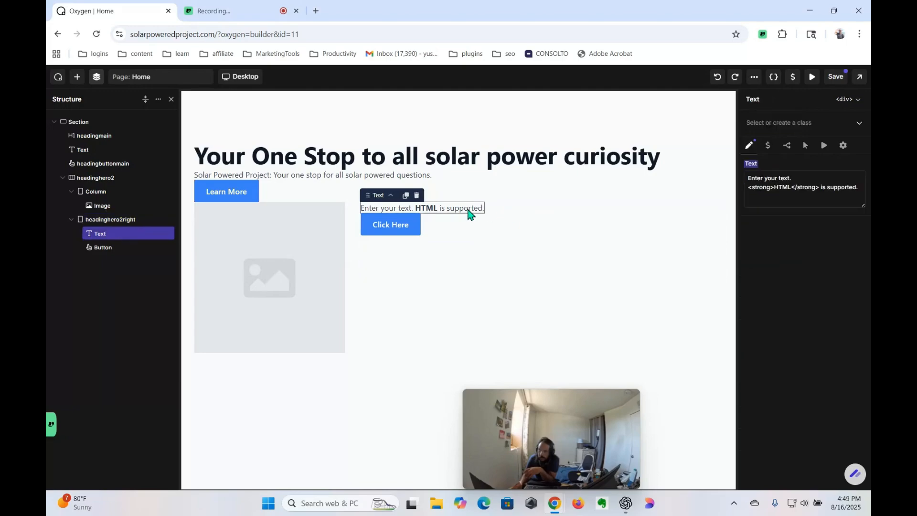
click(530, 202)
click(526, 248)
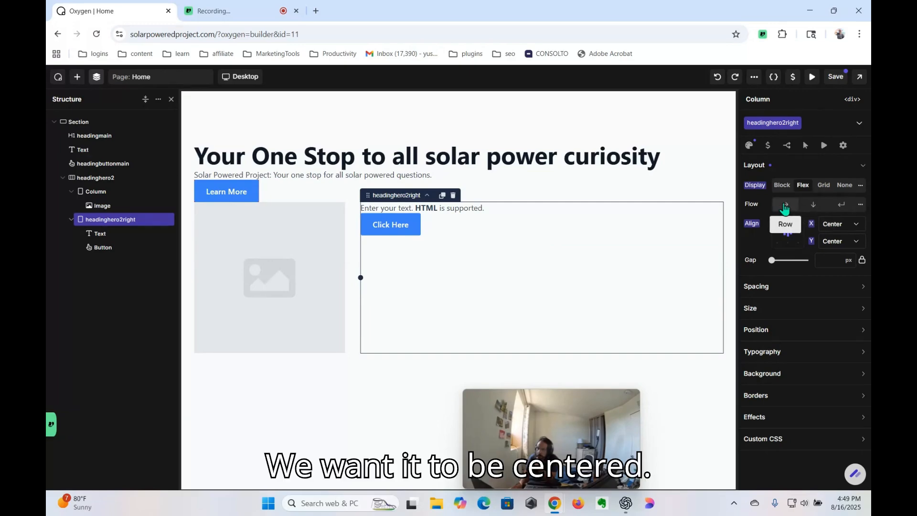
click(783, 186)
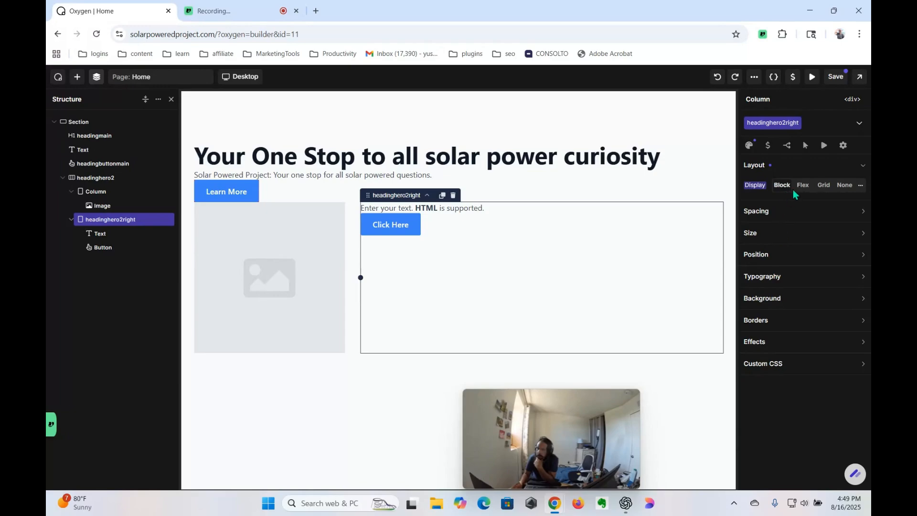
click(805, 186)
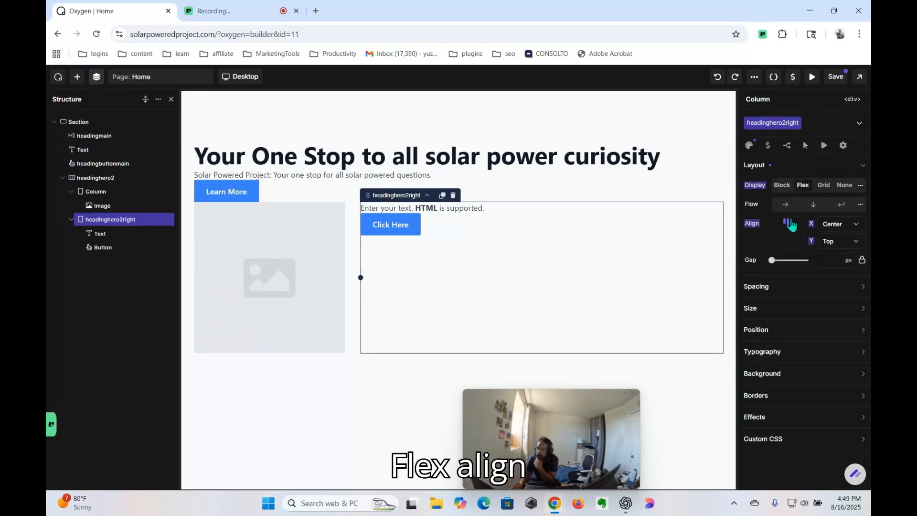
click(791, 235)
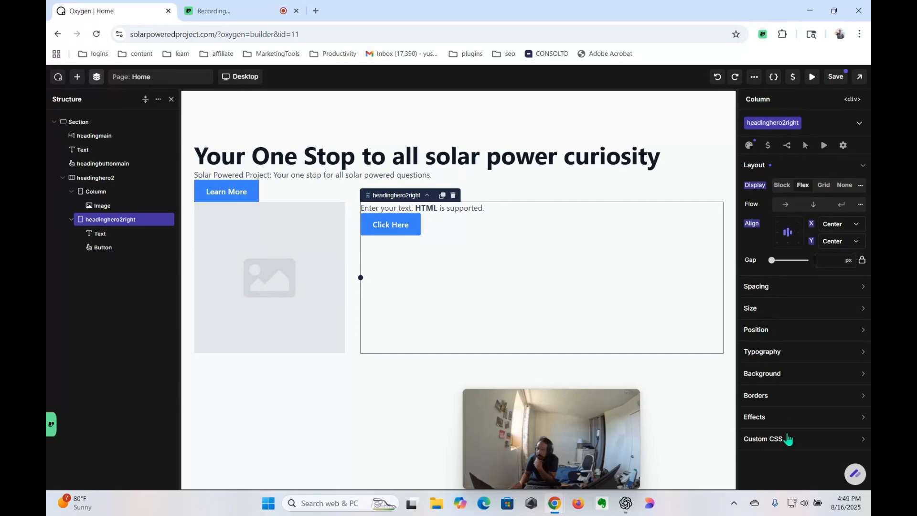
Step: Create the class text-1 for the text and button-1 for the button in the headinghero2right column
click(473, 214)
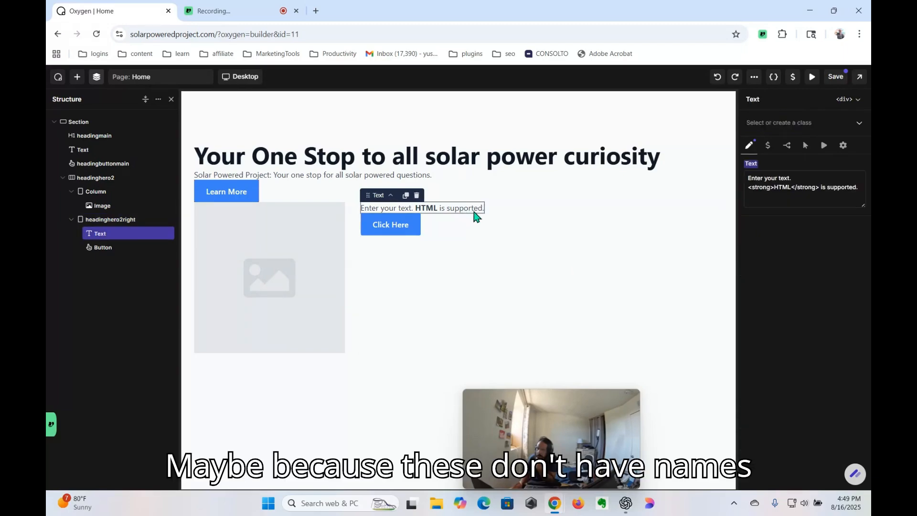
click(789, 123)
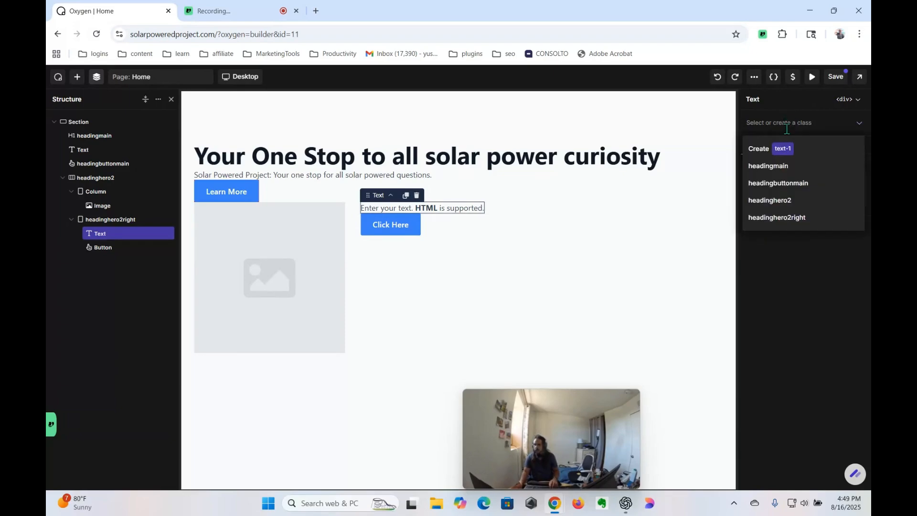
click(780, 149)
click(399, 230)
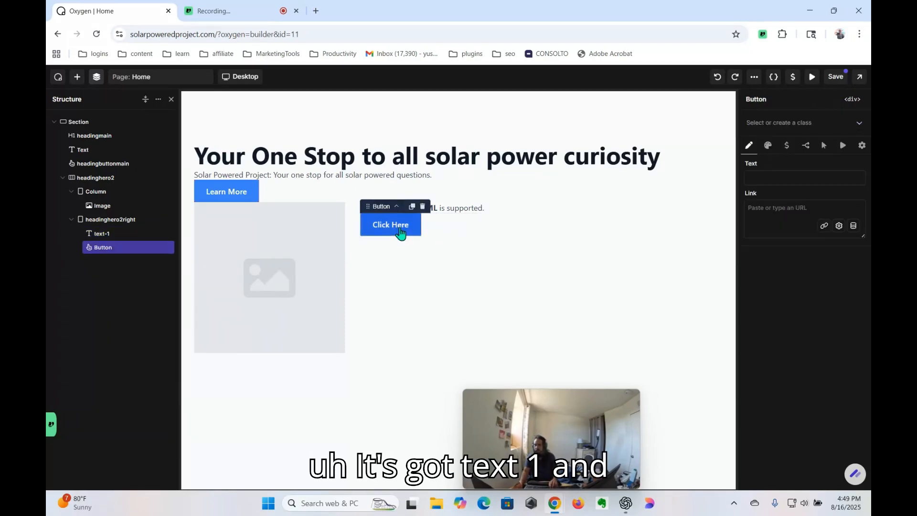
click(771, 123)
click(783, 149)
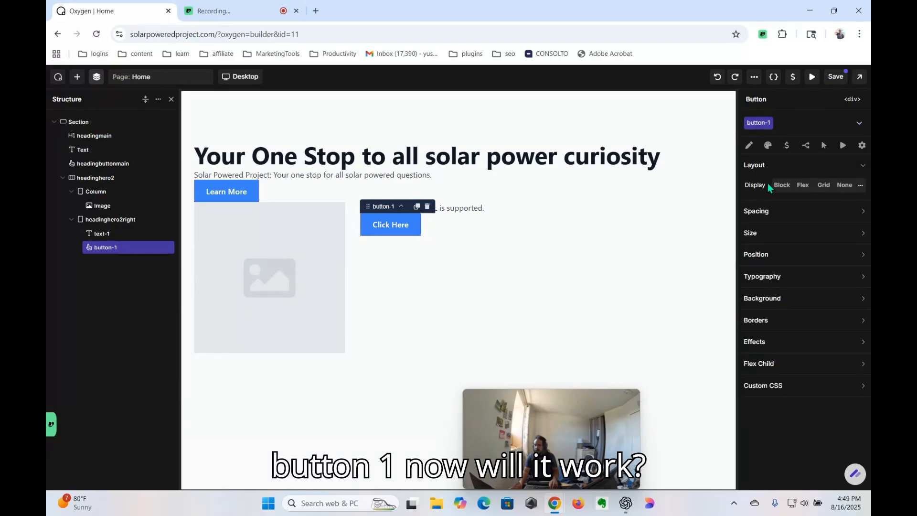
Step: Center the text-1 text and the button-1 button within the headinghero2right column using their Flex Child alignment
click(586, 292)
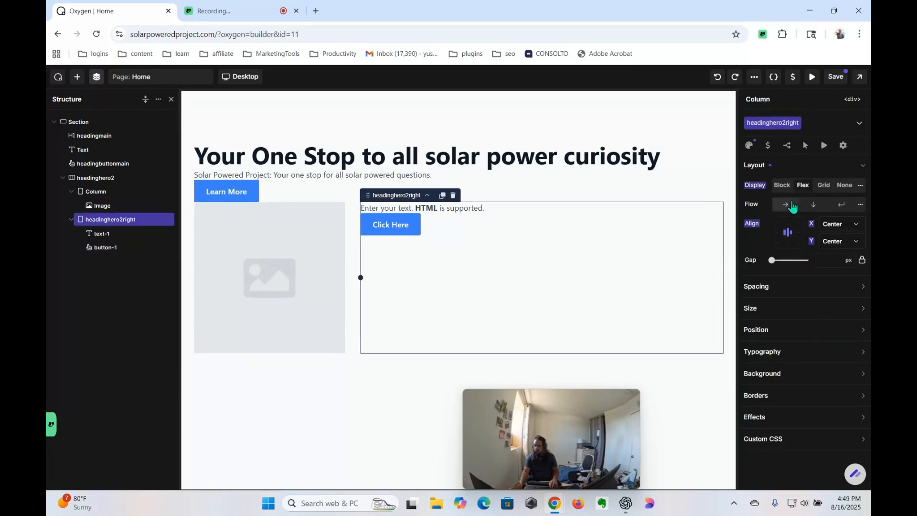
click(479, 209)
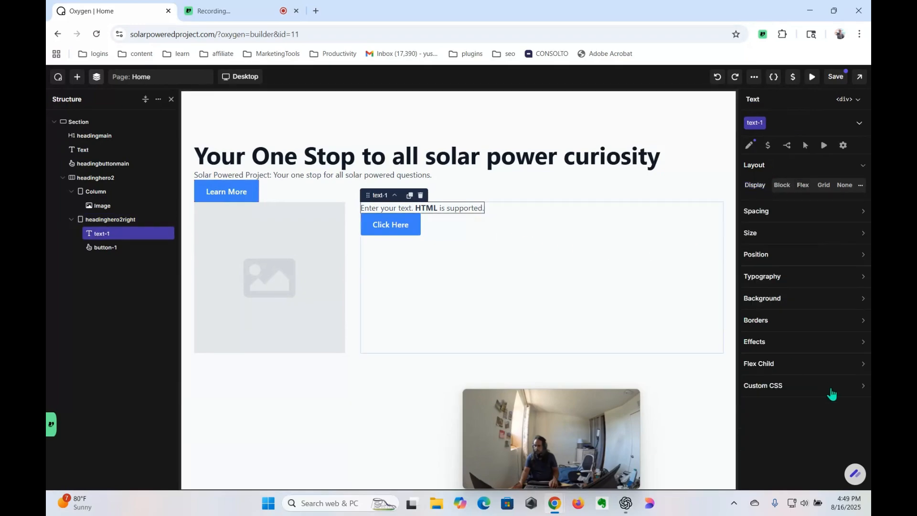
click(830, 364)
click(818, 414)
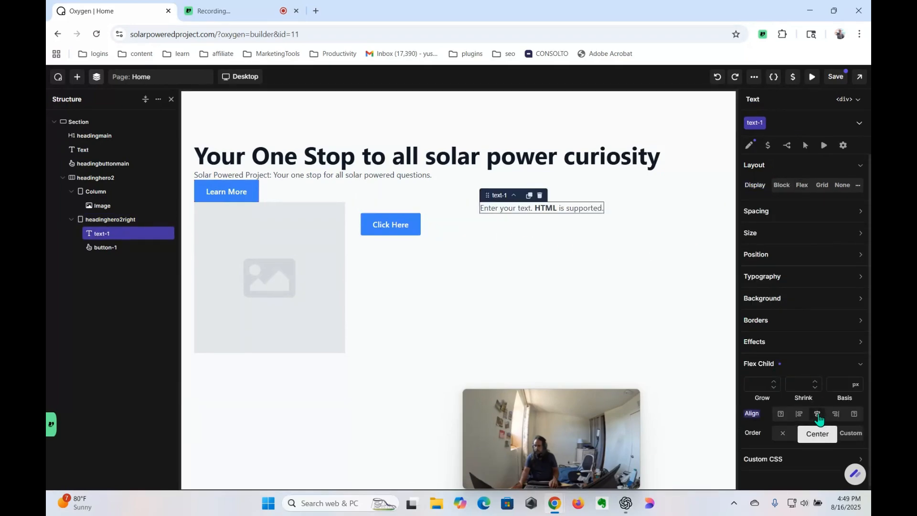
click(414, 233)
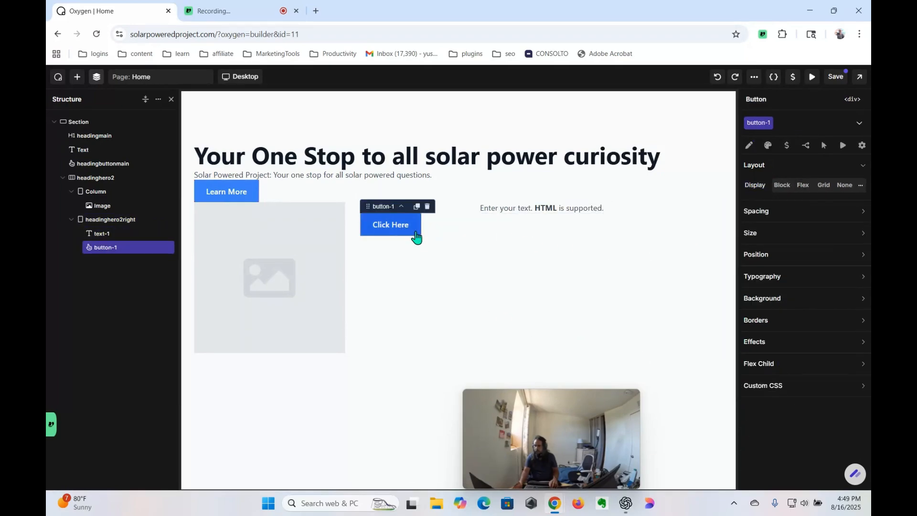
click(780, 368)
click(818, 414)
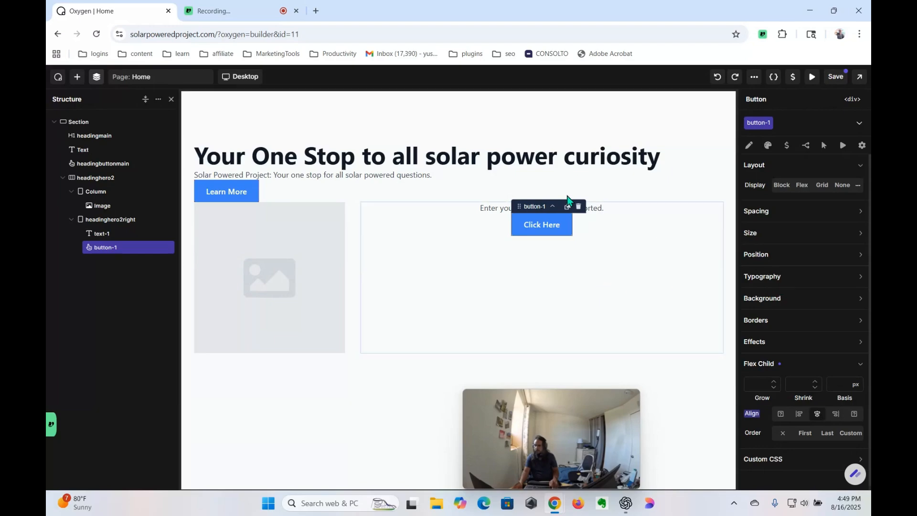
Step: Set the headinghero2right class's flex flow to Column and its gap to 0 px
click(440, 250)
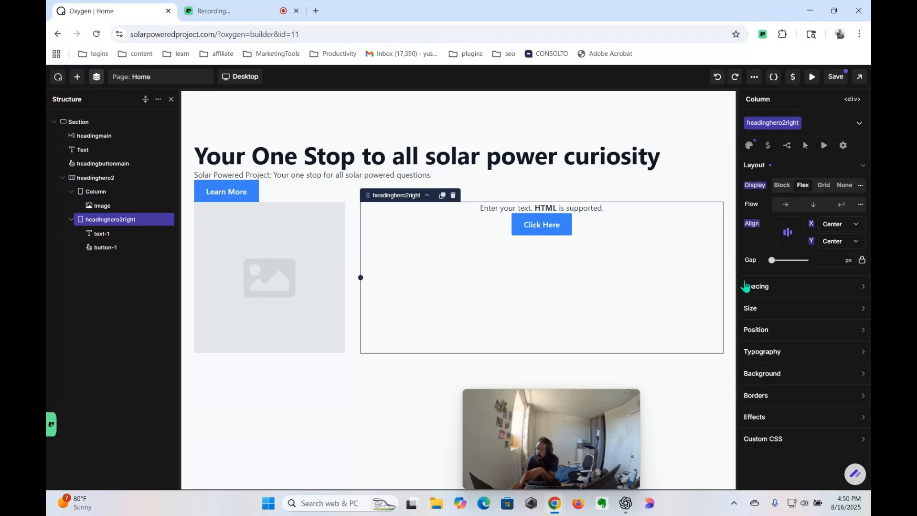
click(788, 247)
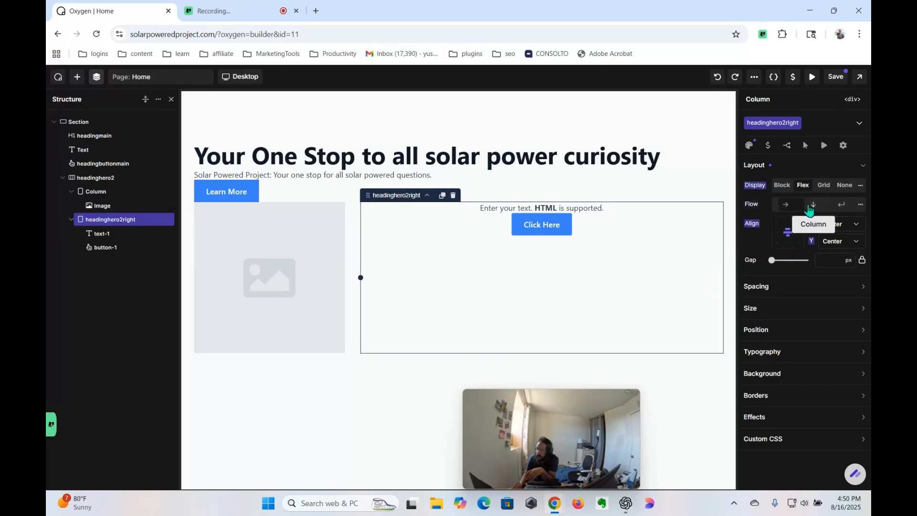
click(794, 208)
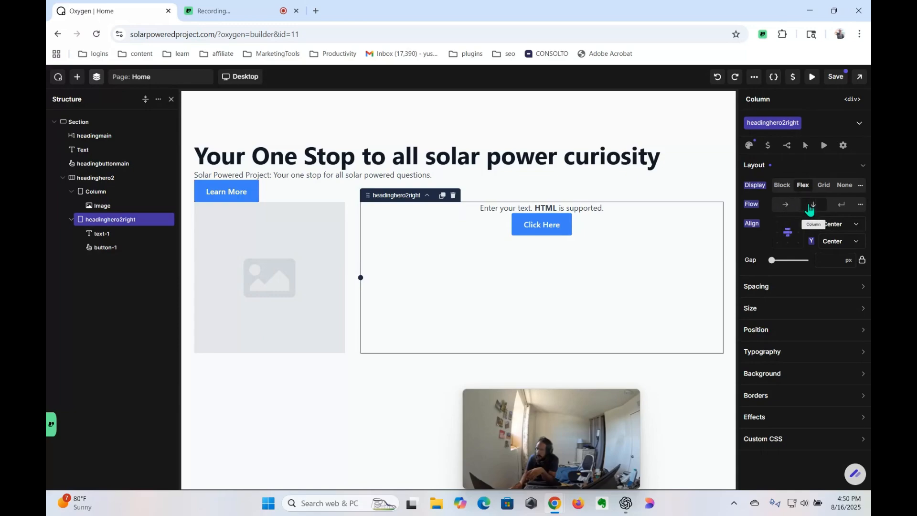
click(813, 206)
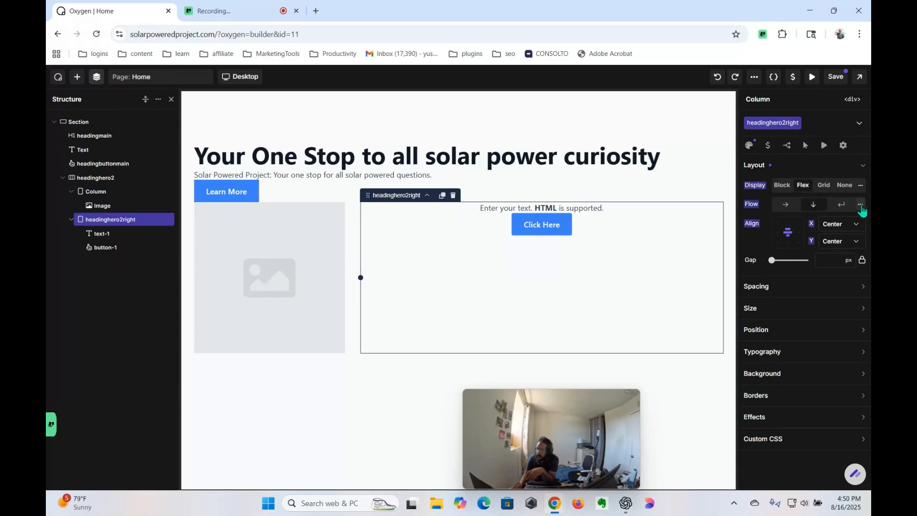
drag(772, 259, 751, 261)
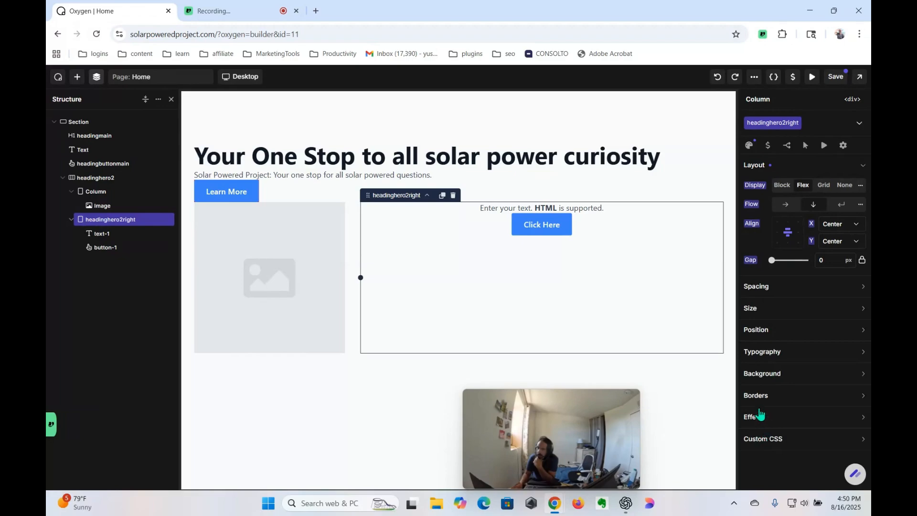
Step: In the headinghero2right column's element-level design settings, choose a vertical layout with centered vertical alignment and a 30 px gap
click(749, 146)
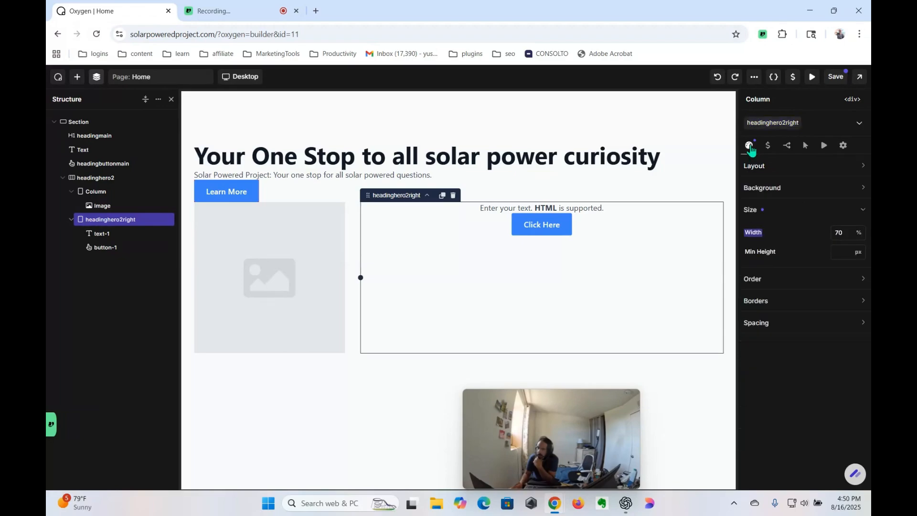
click(767, 167)
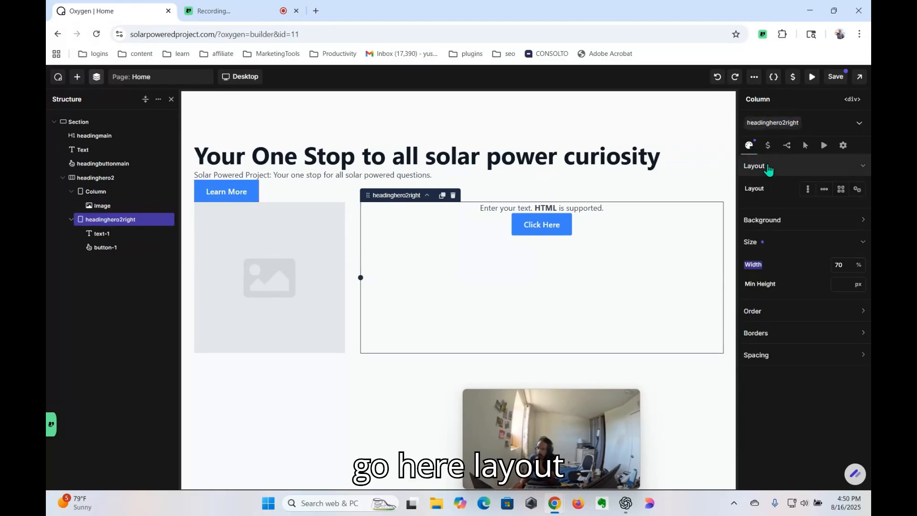
click(808, 189)
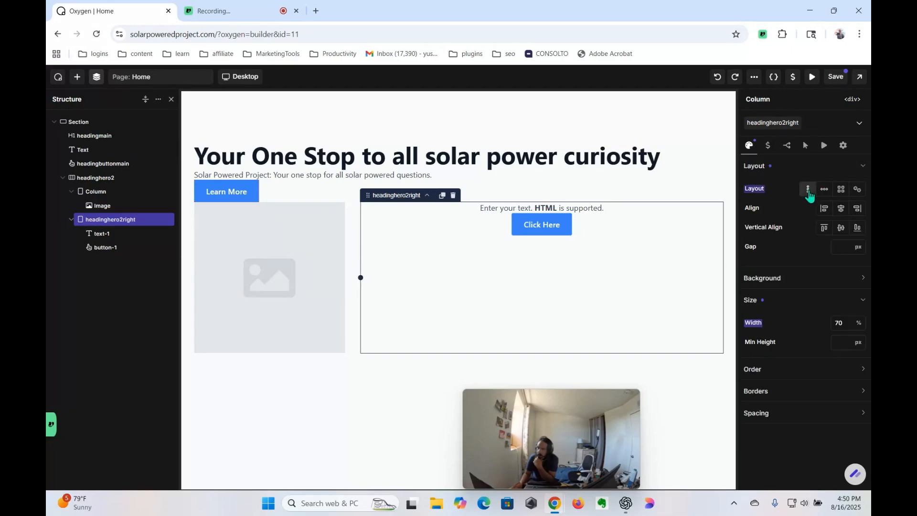
click(841, 229)
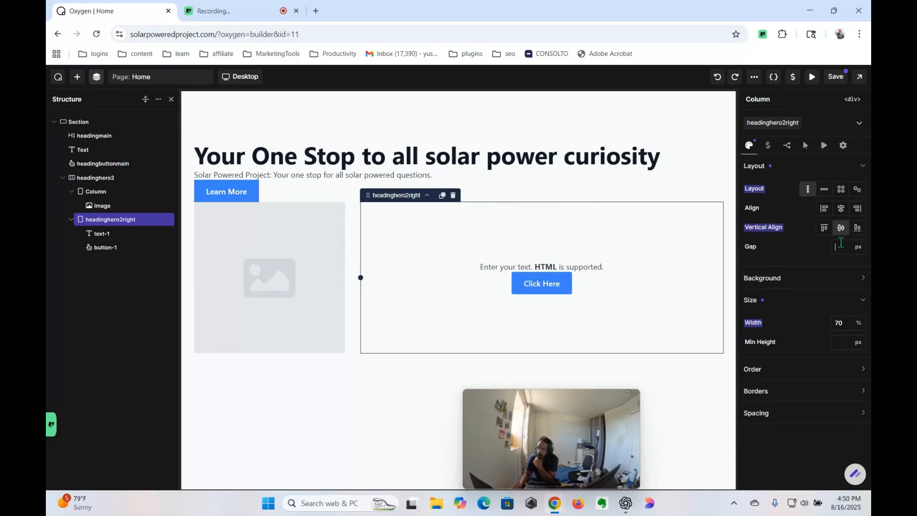
text(3)
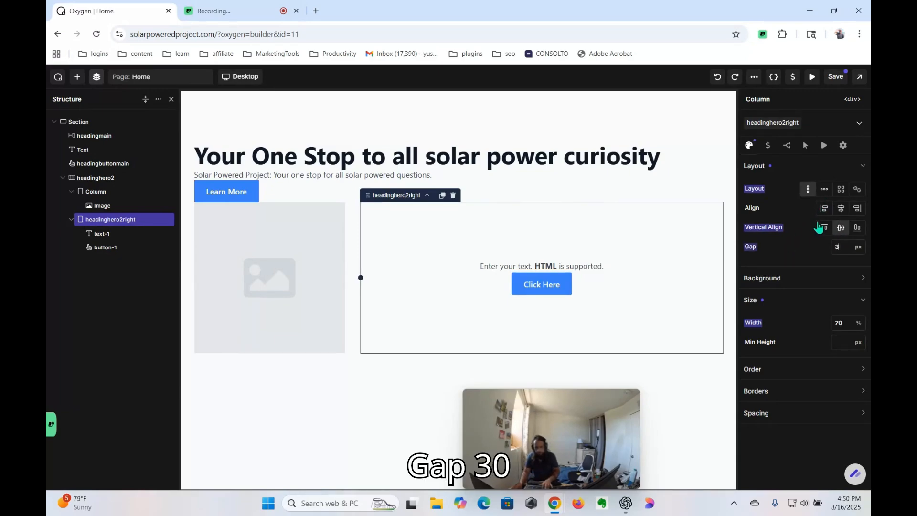
text(0)
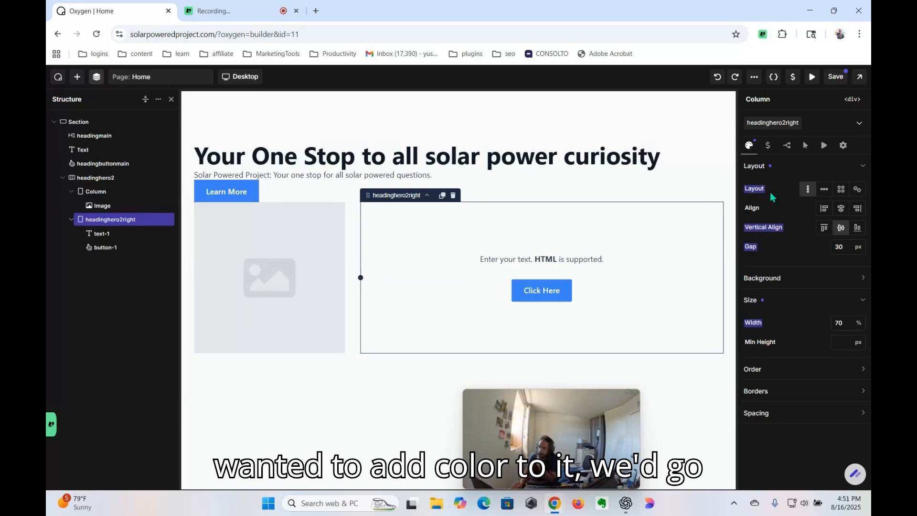
Step: Give the headinghero2right column a semi-transparent blue background color, #4DA9C3B0
click(784, 279)
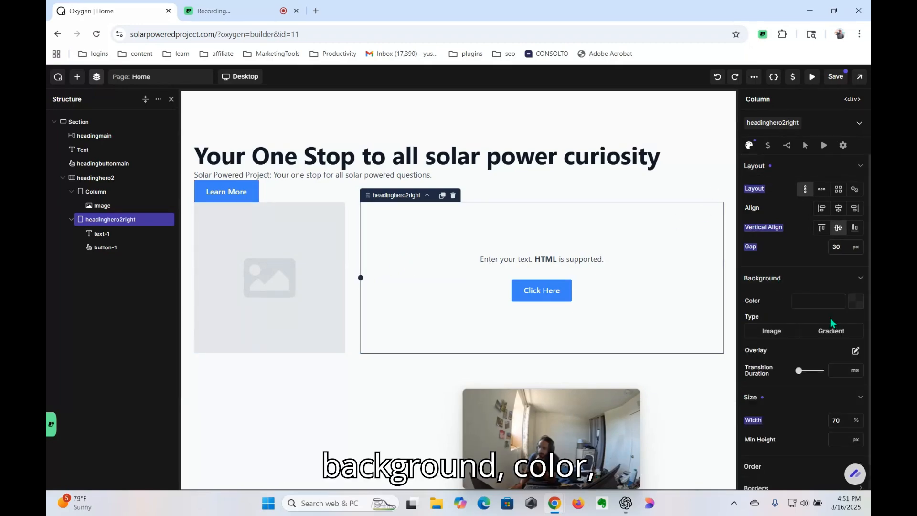
click(855, 302)
click(842, 356)
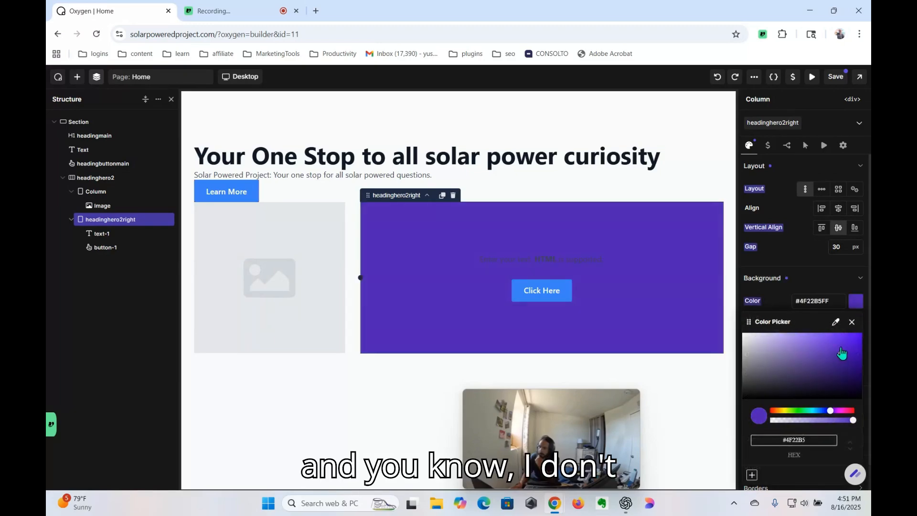
drag(839, 352, 783, 343)
drag(831, 413, 816, 413)
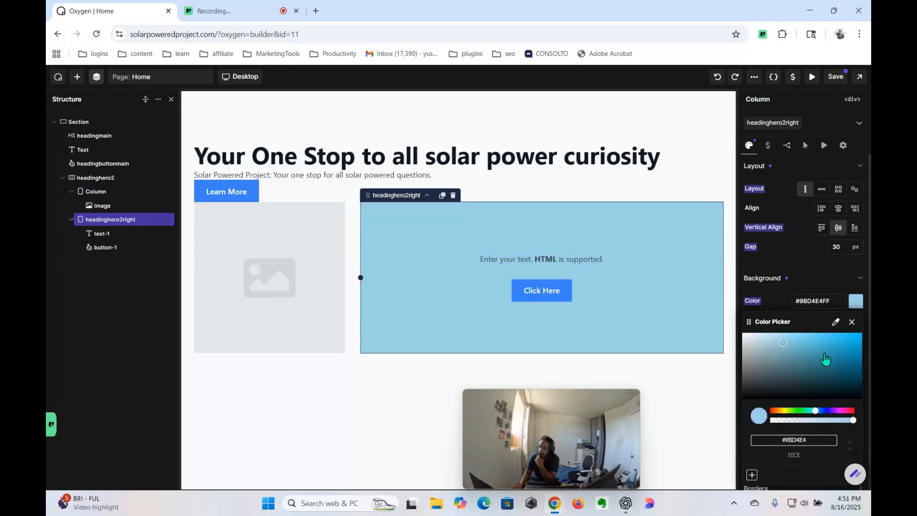
drag(826, 363, 817, 351)
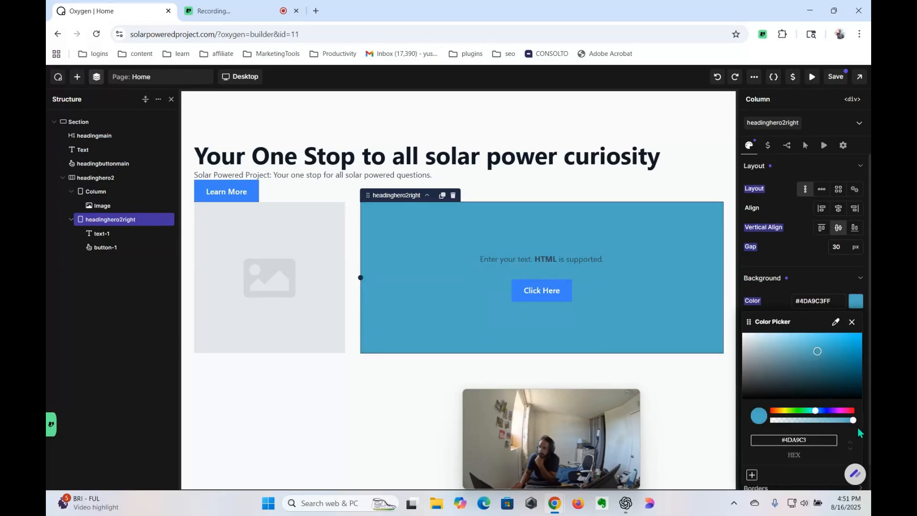
drag(853, 420, 828, 425)
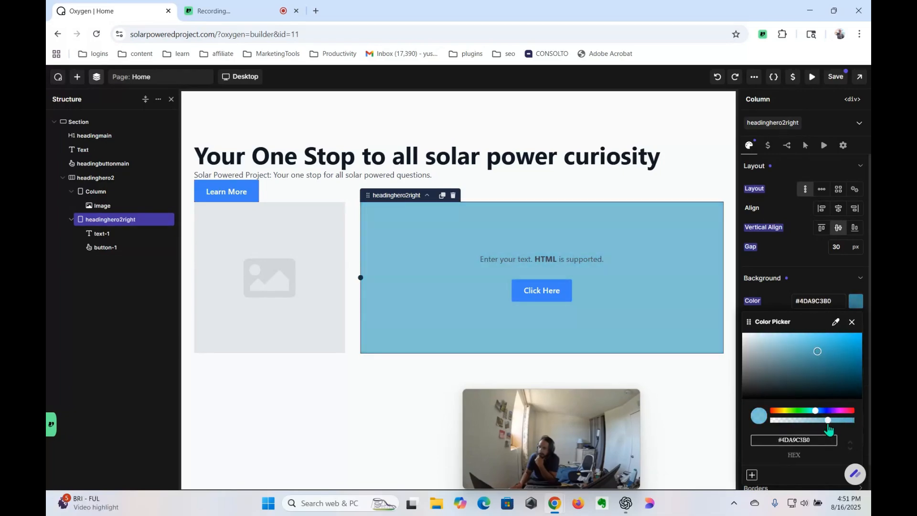
Step: Create the class sectionheadingmain for the main section
click(692, 181)
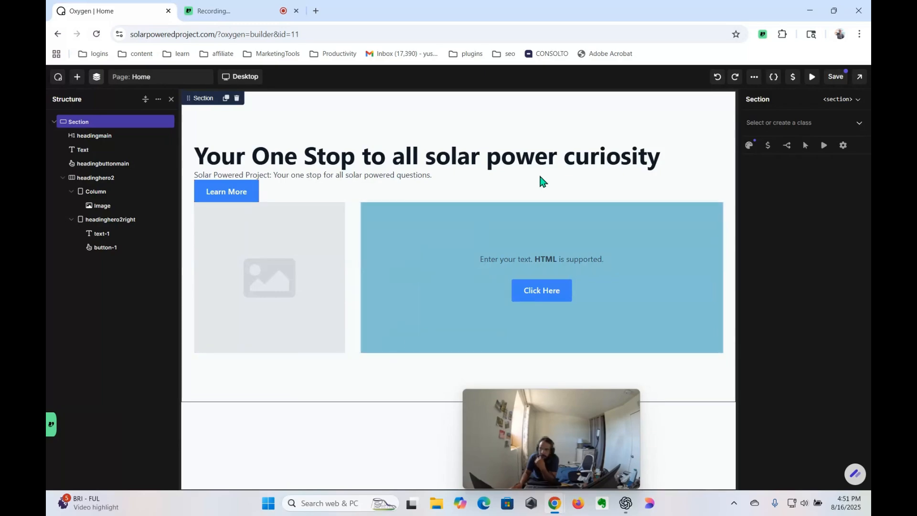
click(785, 123)
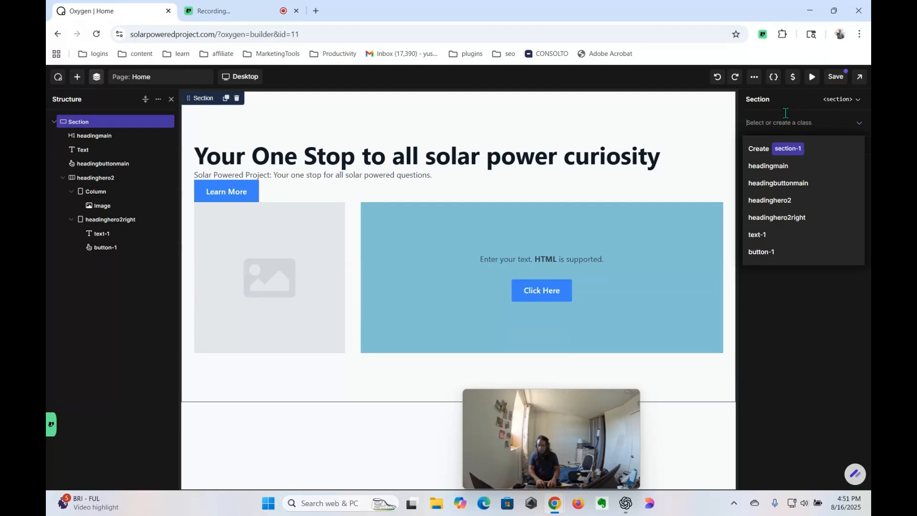
text(section)
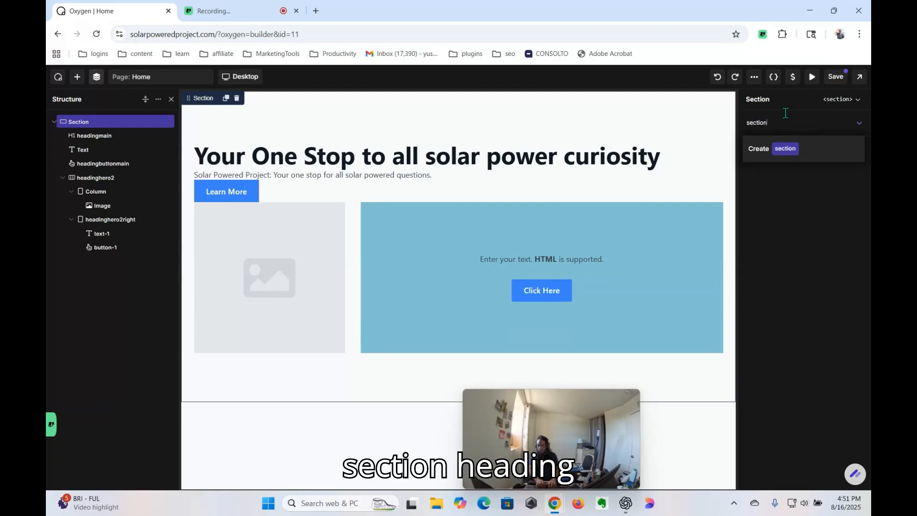
text(heading)
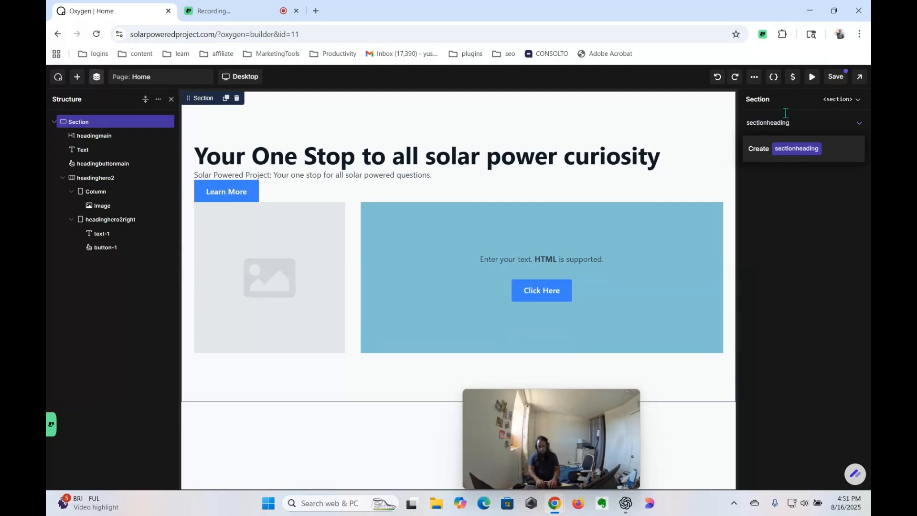
text(main)
key(Return)
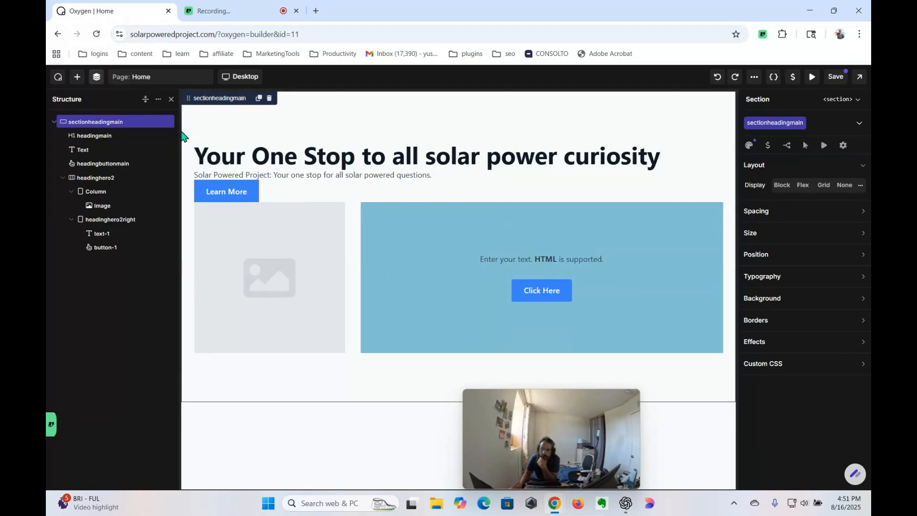
Step: Set the sectionheadingmain section's display to Flex with centered X and Y alignment and Column flow
click(90, 120)
click(804, 186)
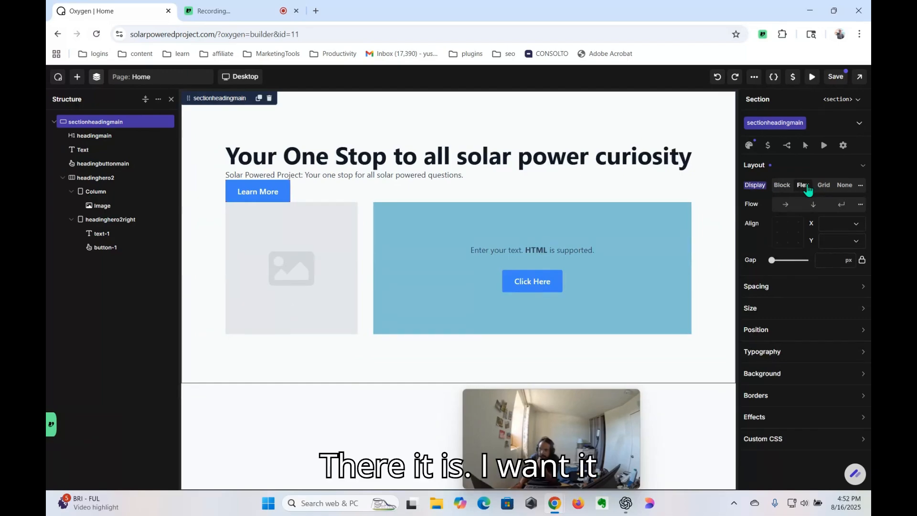
click(787, 235)
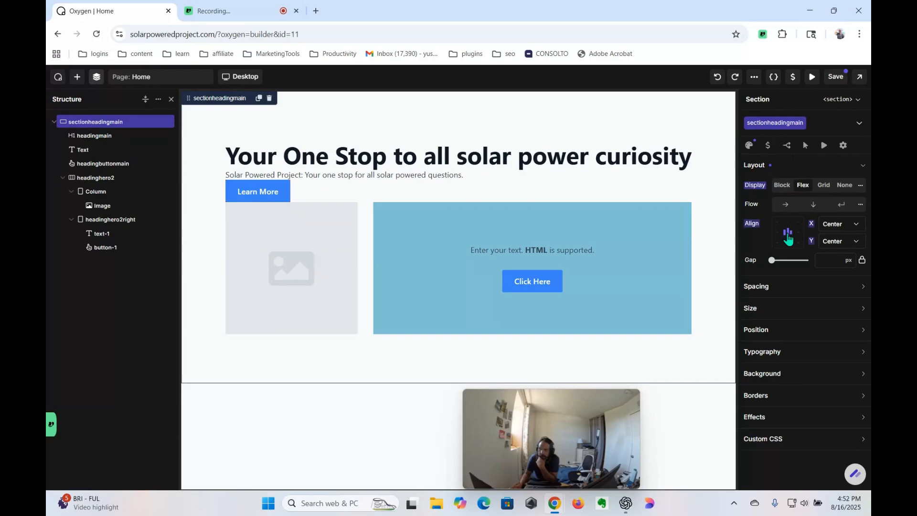
click(813, 206)
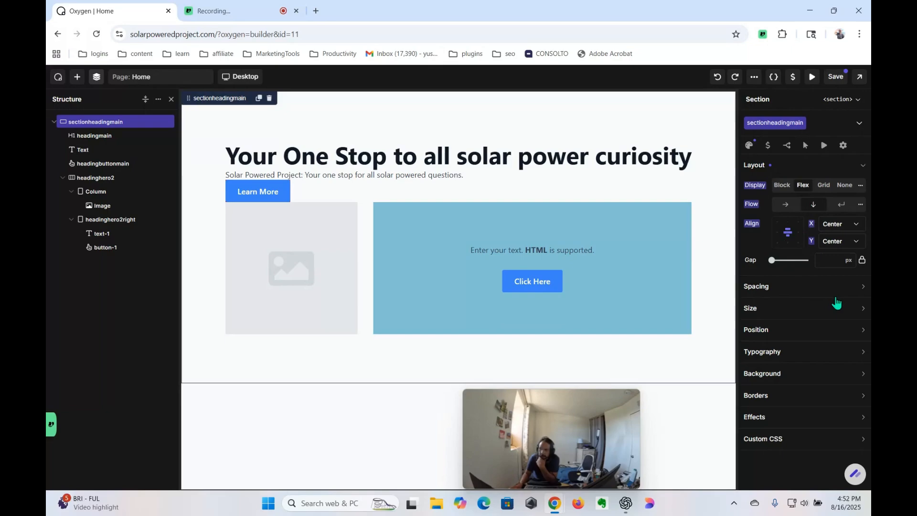
Step: Center the headingmain heading in the section using its Flex Child alignment
click(495, 162)
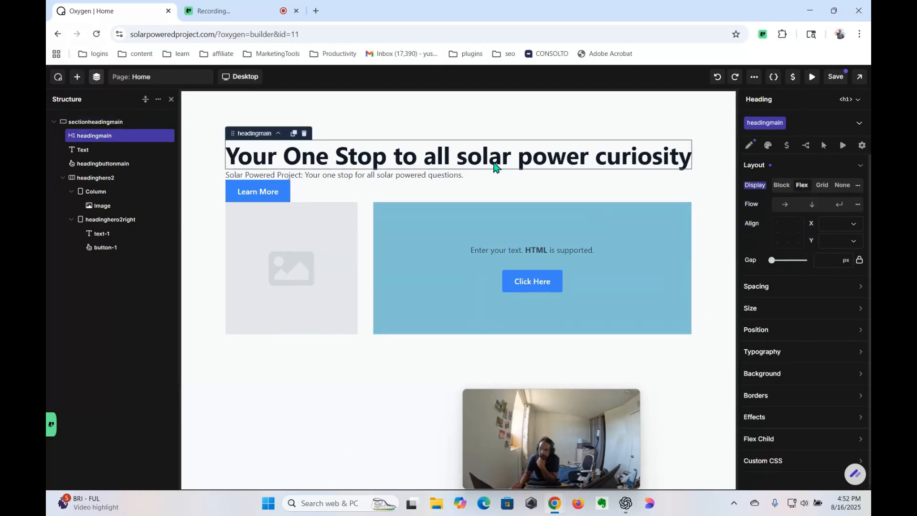
click(768, 439)
scroll(783, 442, down, 1)
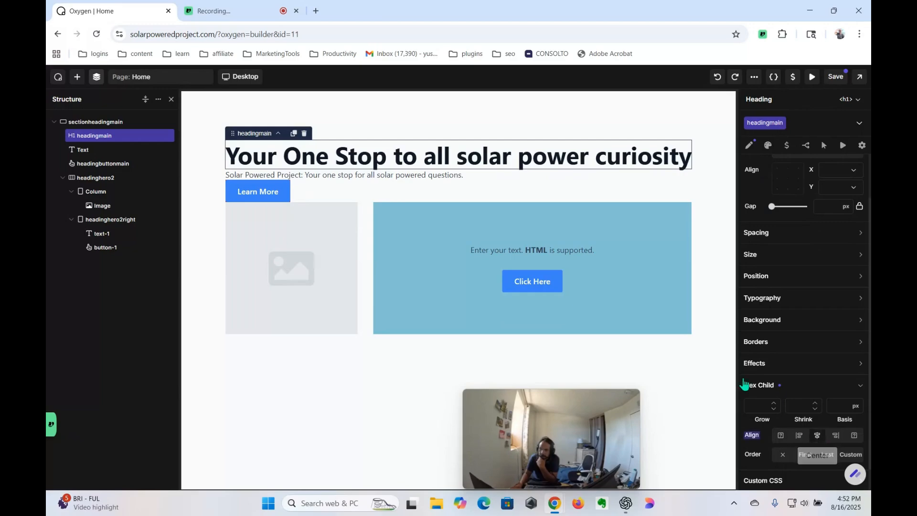
Step: Create the class text-2 for the text line under the main heading and select that text again
click(453, 177)
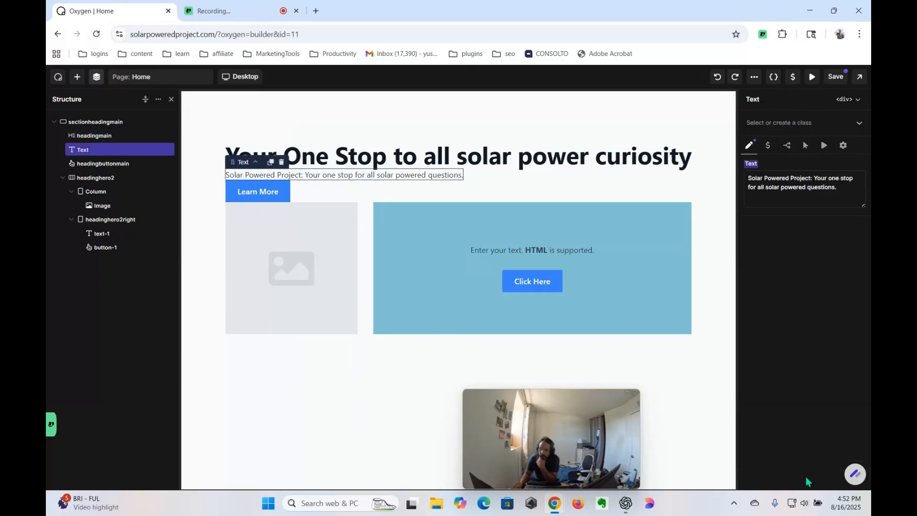
click(751, 123)
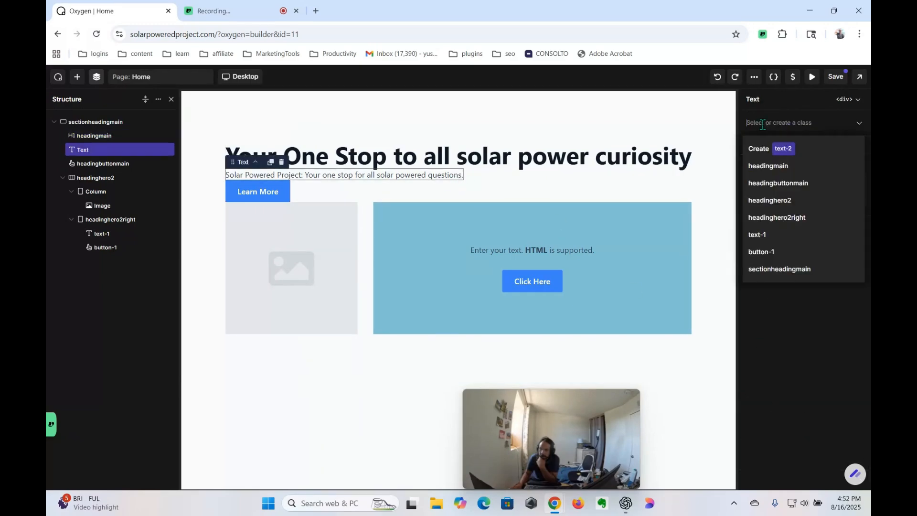
click(782, 148)
click(689, 165)
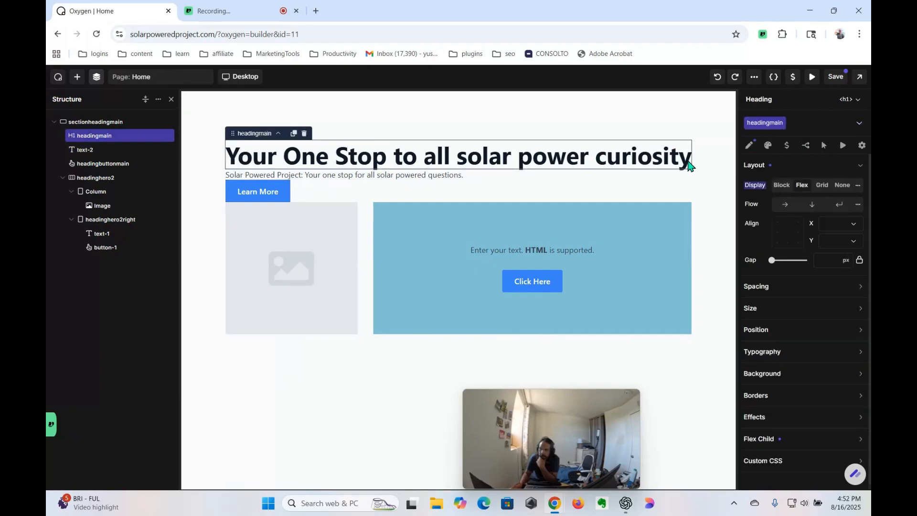
click(436, 177)
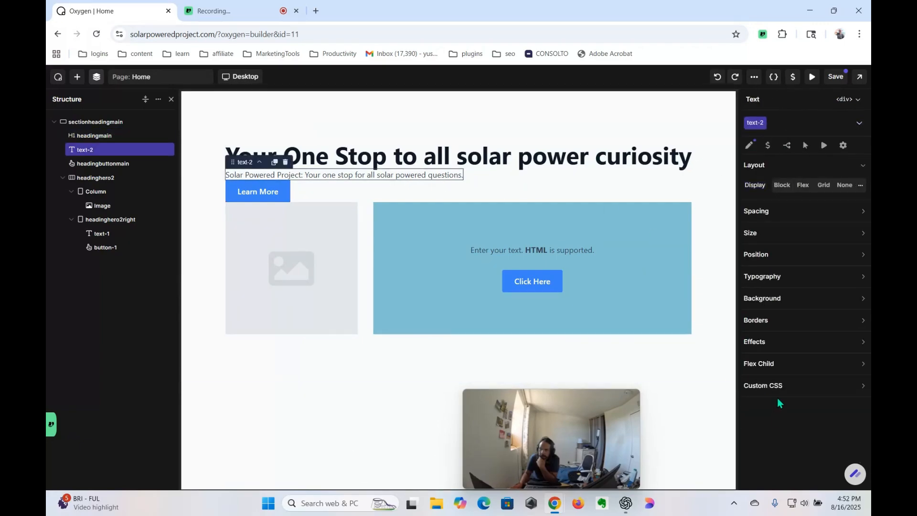
Step: Center the text-2 line in the main section using its Flex Child alignment and select the main heading
click(772, 365)
click(817, 415)
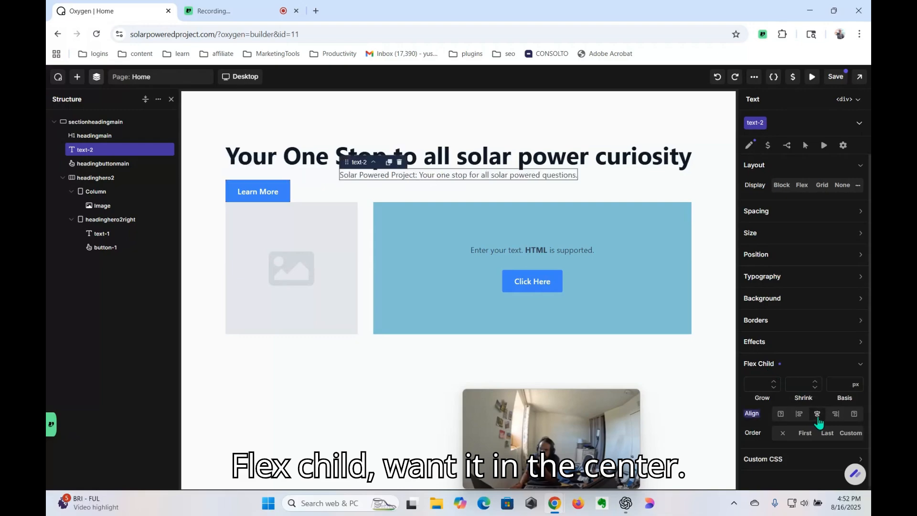
click(540, 158)
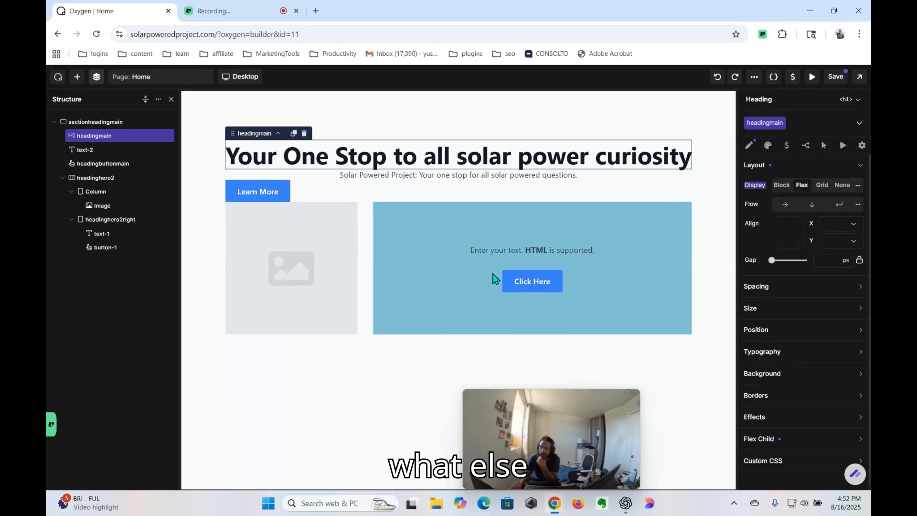
Step: Fill the image placeholder in the headinghero2 block with the media library photo of the portable solar charger on a rock
click(306, 280)
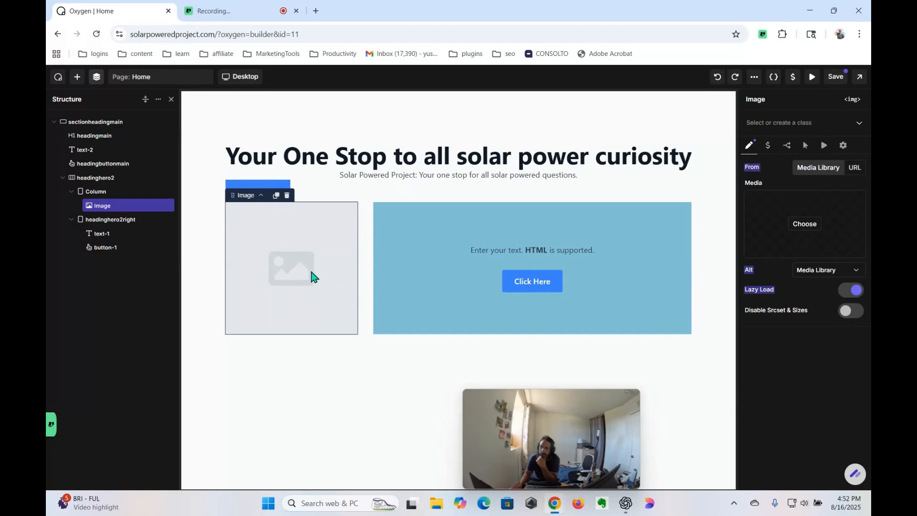
click(808, 230)
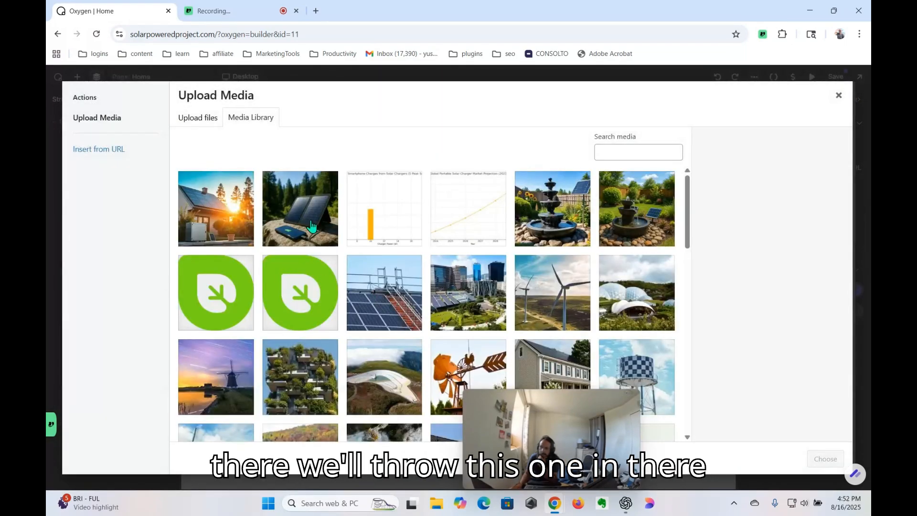
click(315, 228)
click(825, 458)
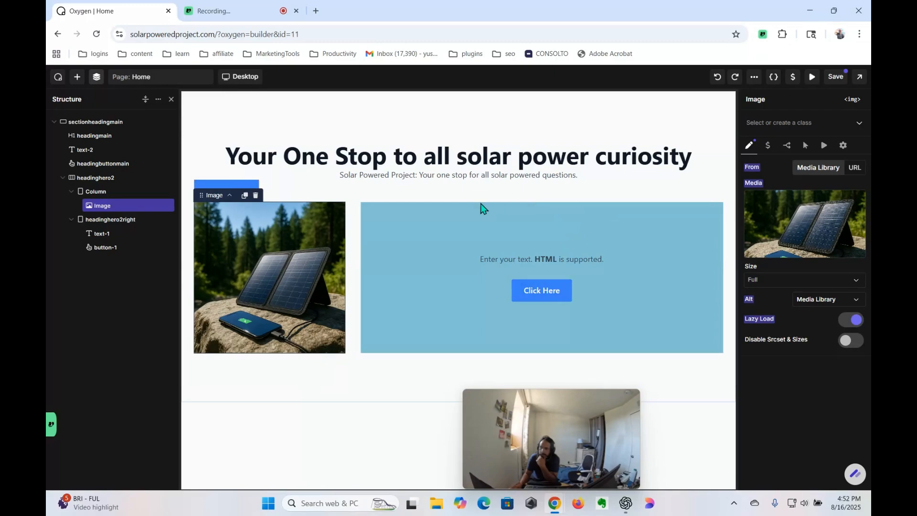
Step: Check the page in the Phone Portrait view, return to the Desktop view and save the page
click(474, 220)
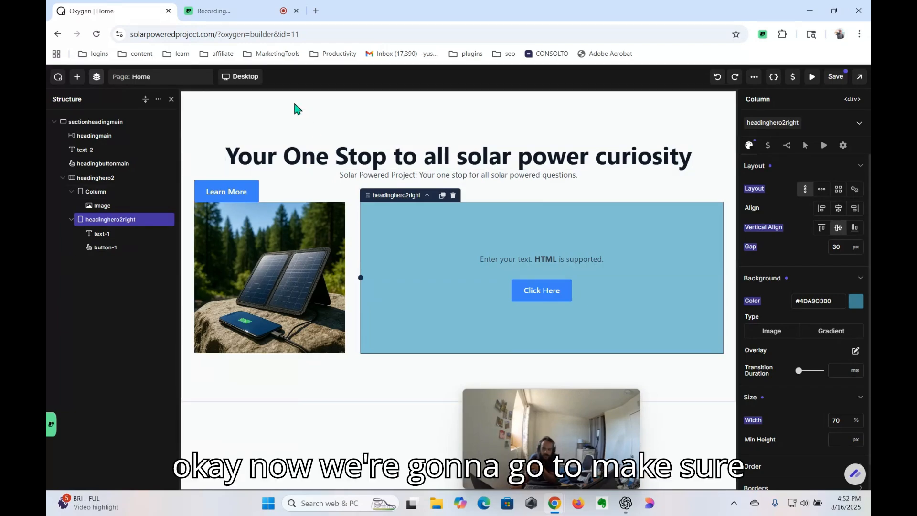
click(241, 77)
click(283, 213)
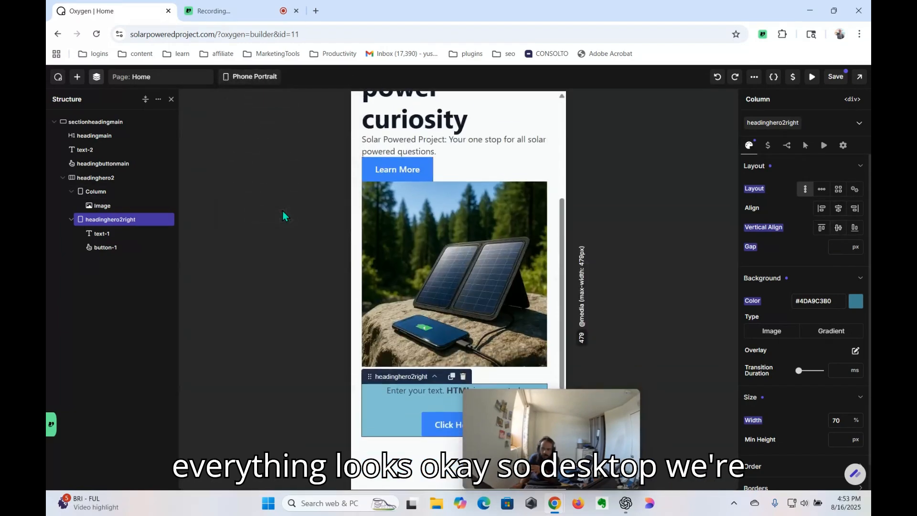
click(257, 77)
click(266, 94)
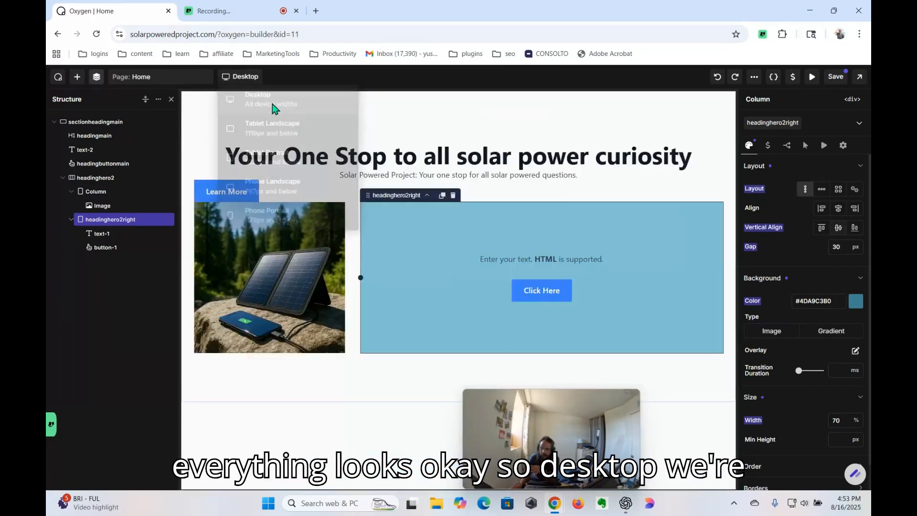
click(853, 77)
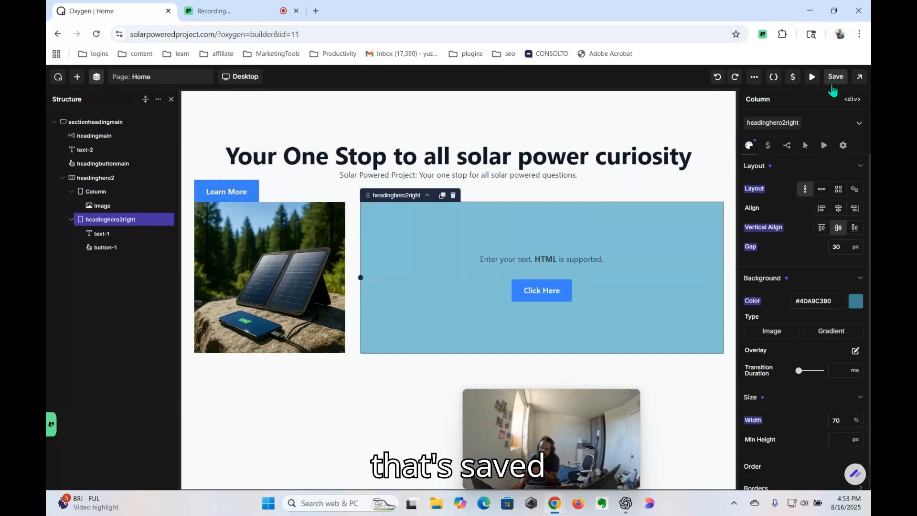
Step: Center the text of the headingmain heading in the Phone Portrait view using its Typography alignment
click(239, 79)
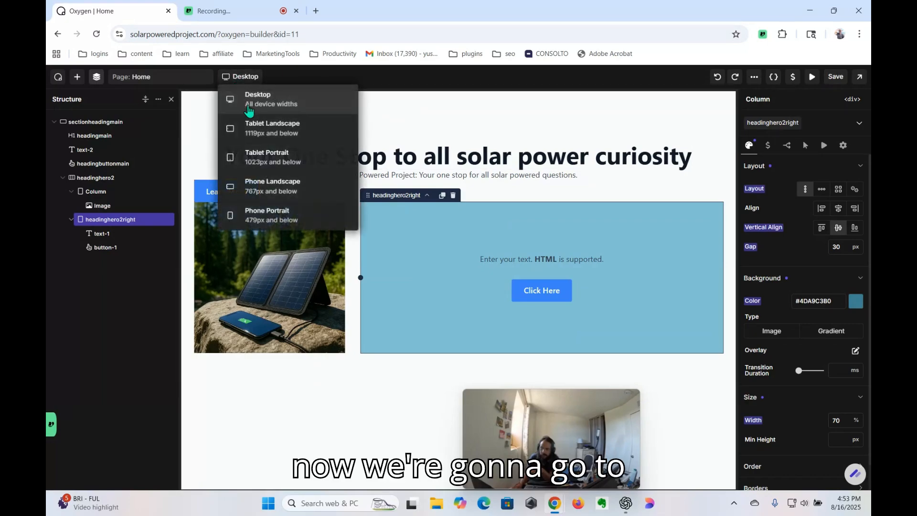
click(271, 218)
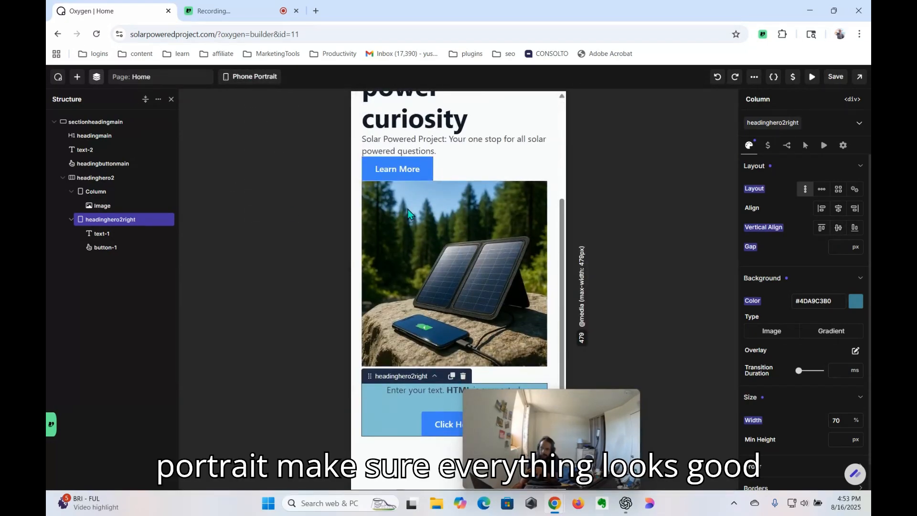
scroll(491, 231, up, 3)
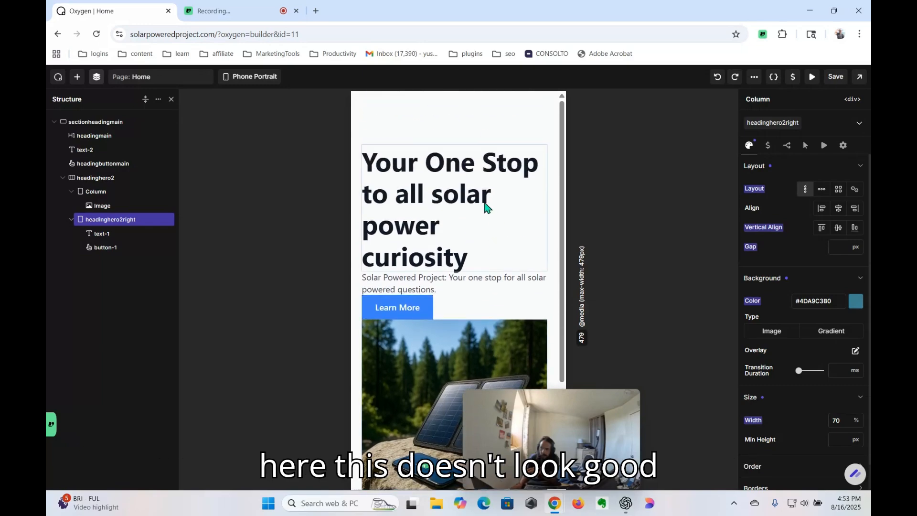
click(480, 203)
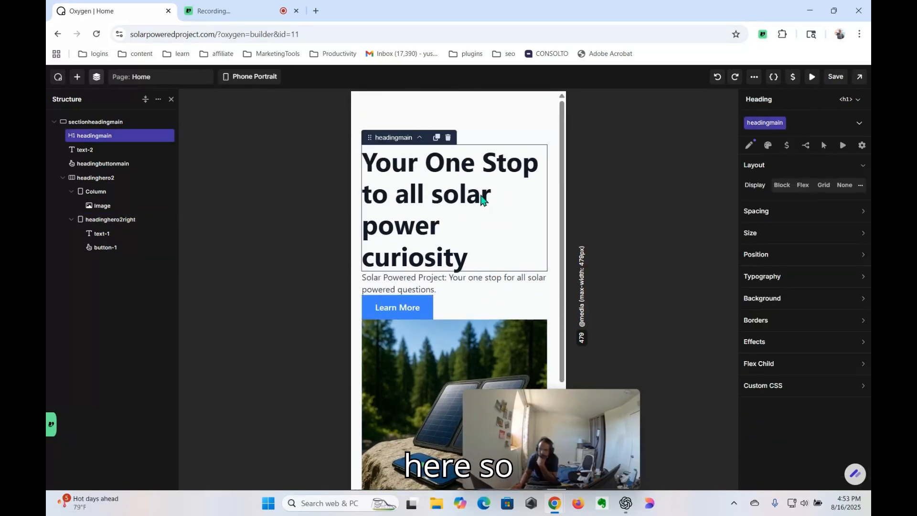
click(805, 283)
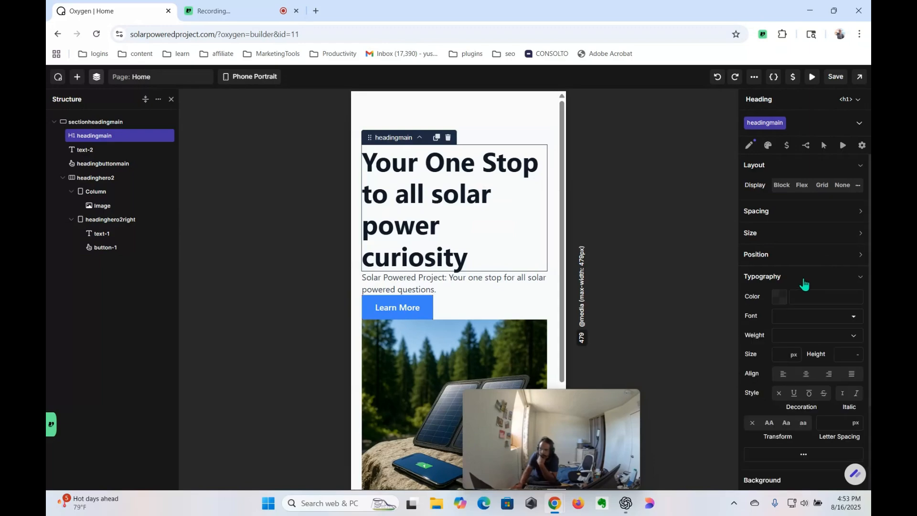
click(806, 374)
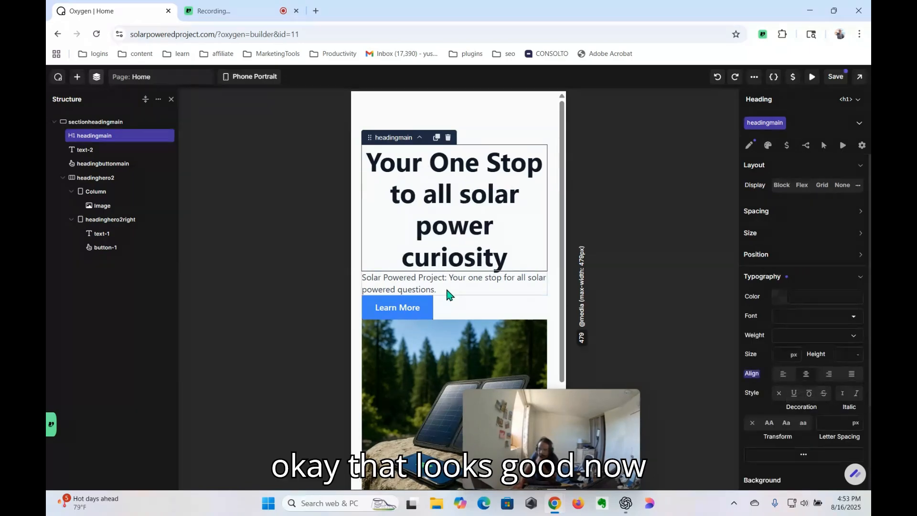
click(462, 312)
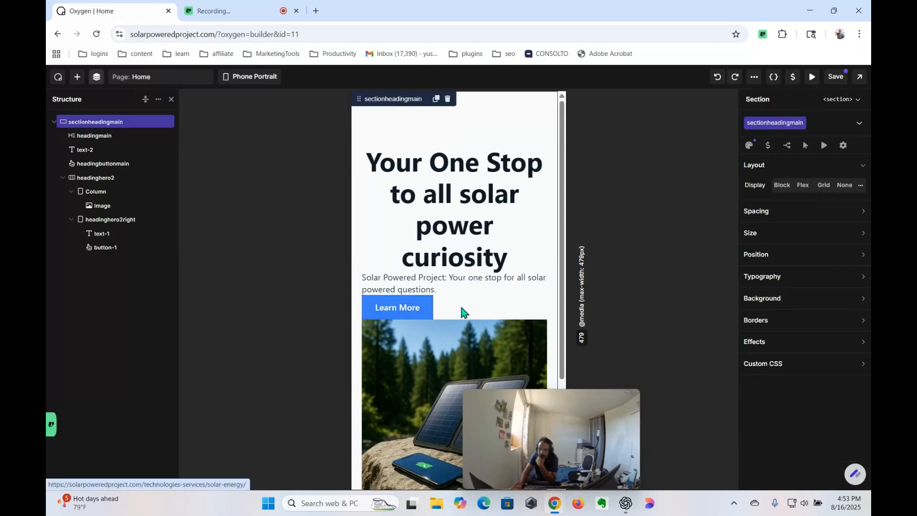
click(420, 308)
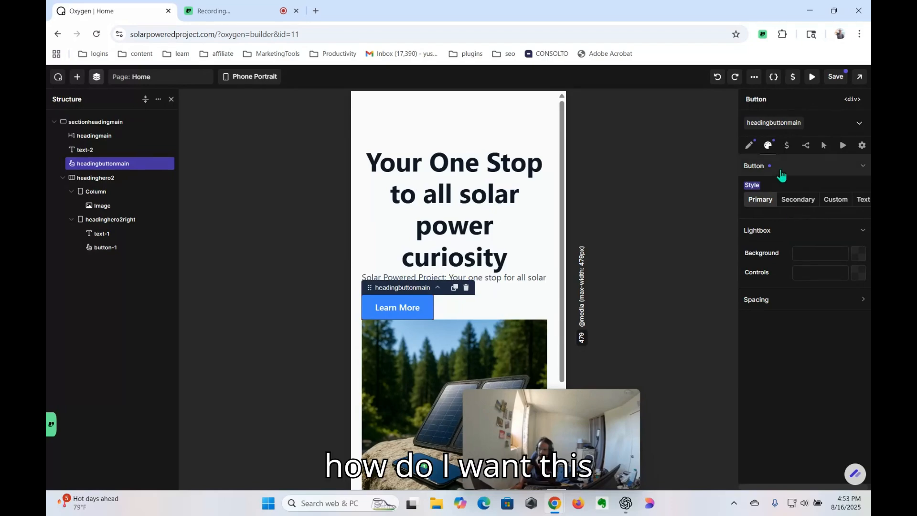
click(749, 145)
click(764, 145)
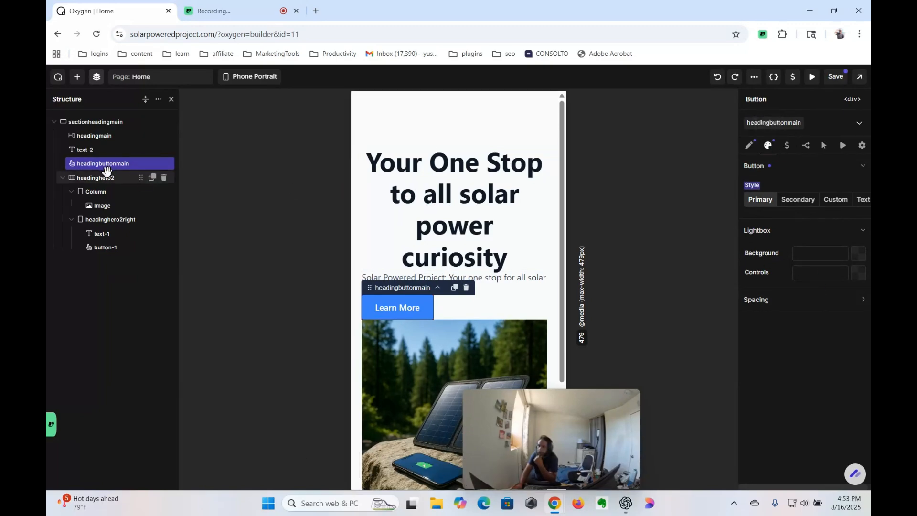
Step: Set the sectionheadingmain section's Phone Portrait display to Flex with centered X and Y alignment and Column flow
click(98, 122)
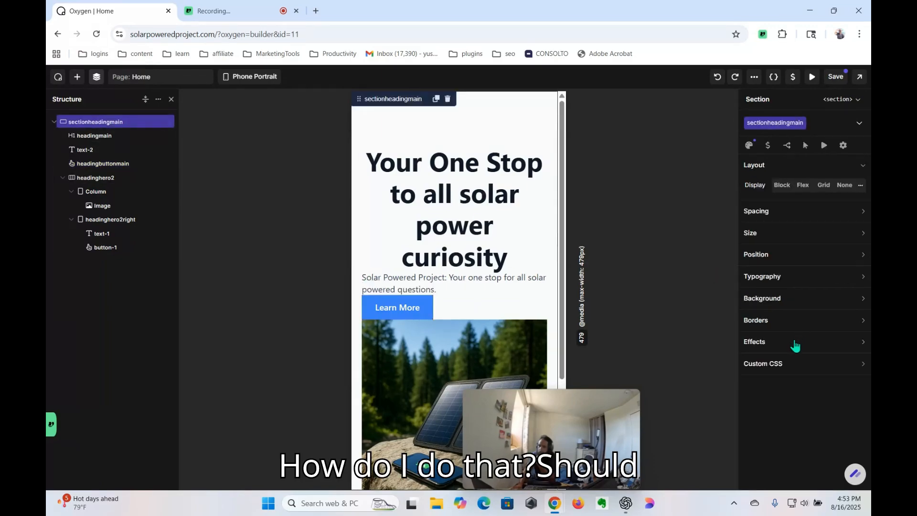
click(802, 186)
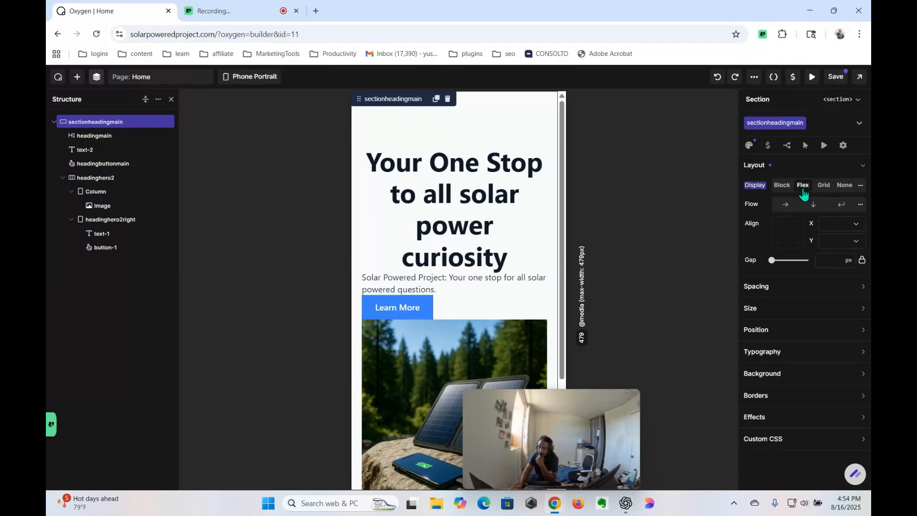
click(111, 165)
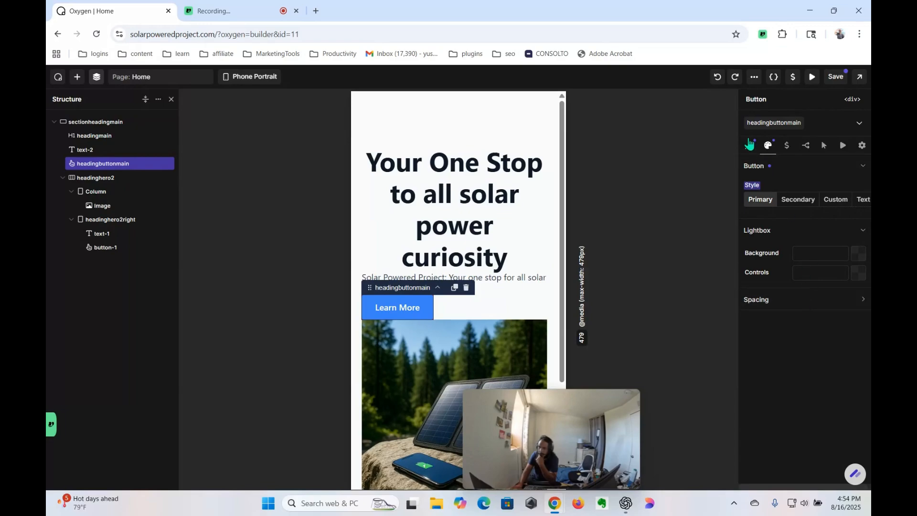
click(748, 145)
click(767, 145)
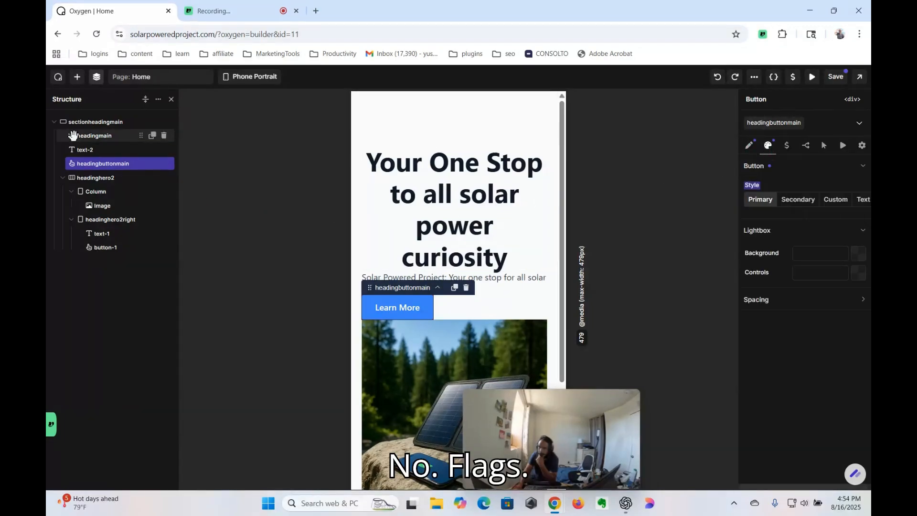
click(88, 123)
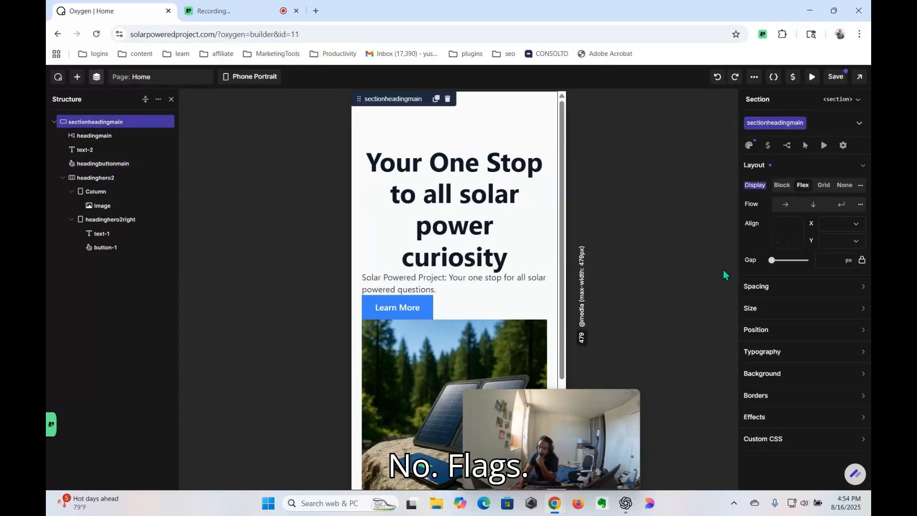
click(790, 238)
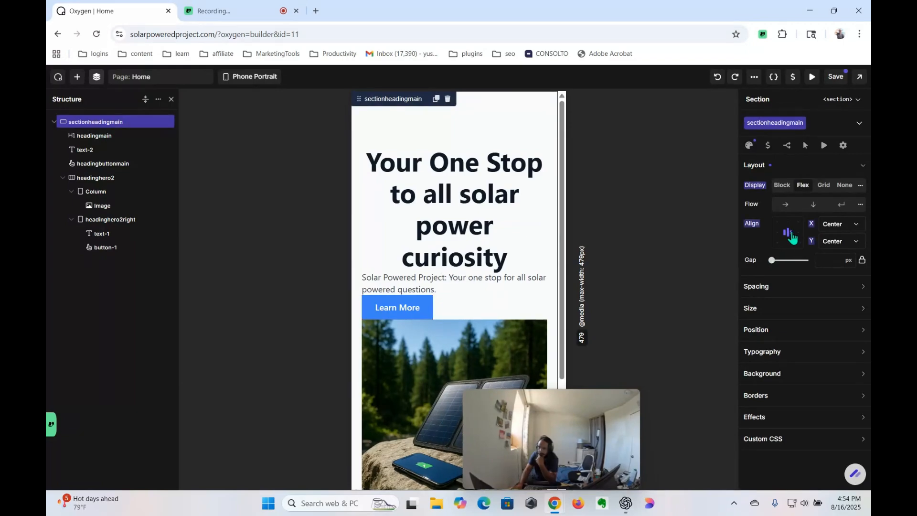
click(813, 207)
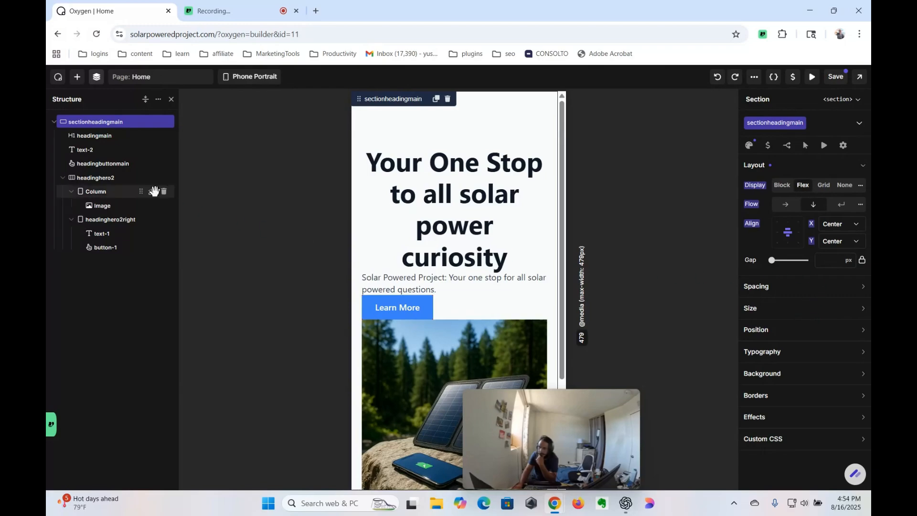
Step: Examine the Learn More button's Button, Lightbox and Spacing design settings for a way to align it
click(110, 163)
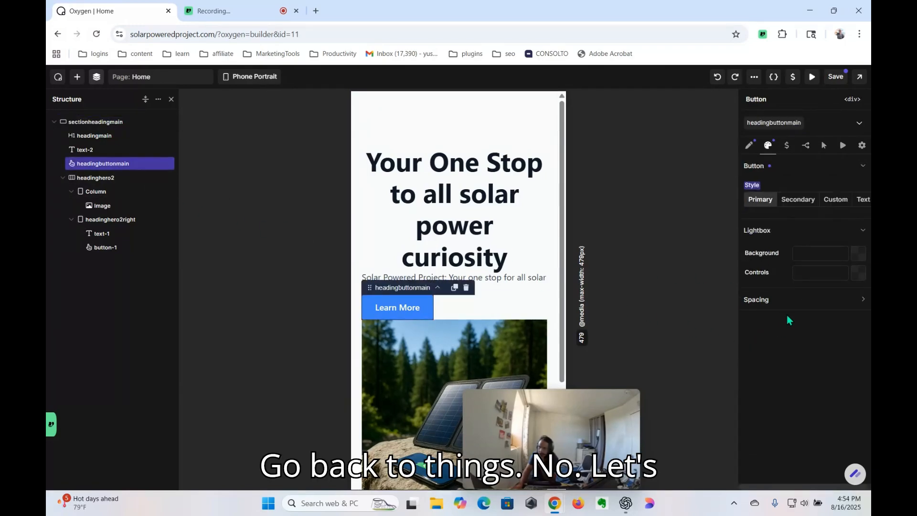
click(778, 171)
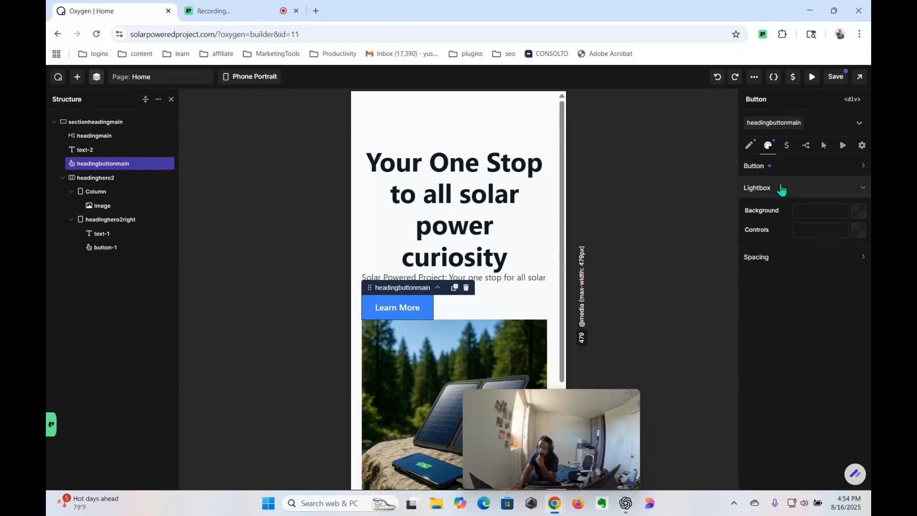
click(780, 187)
click(788, 213)
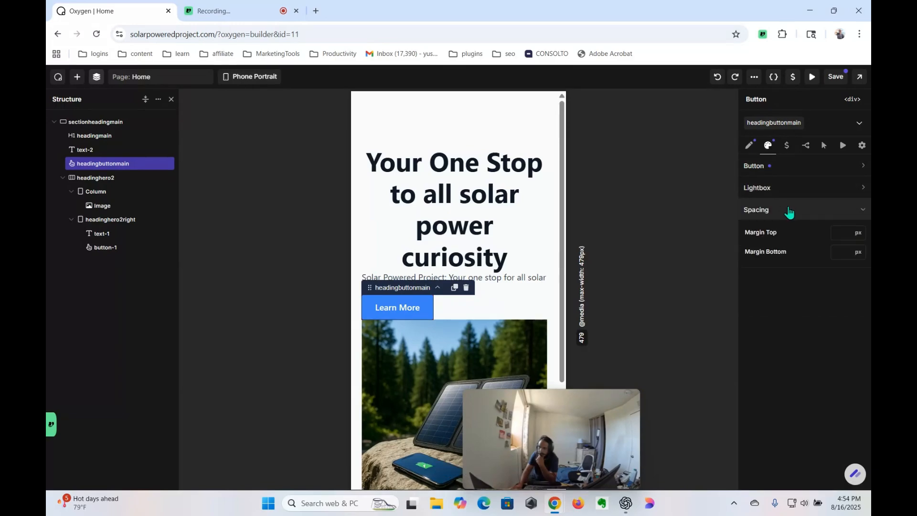
click(789, 213)
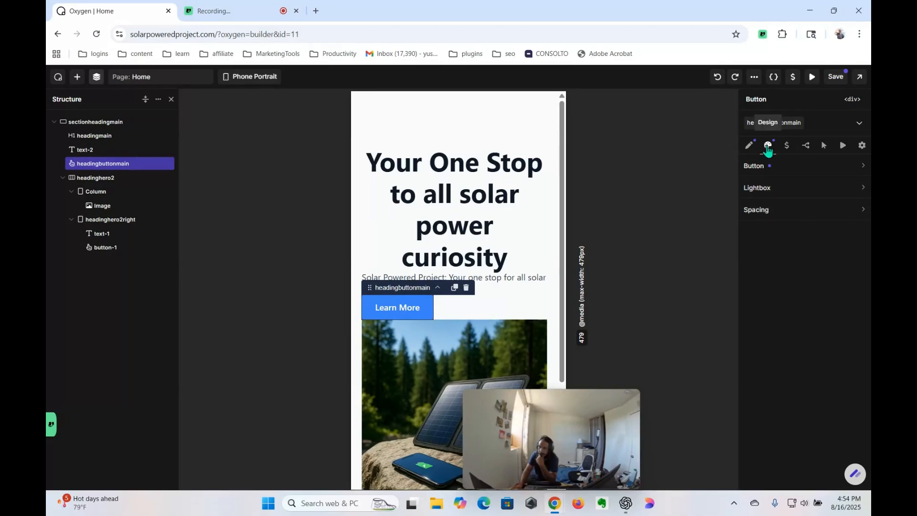
Step: Replace the Learn More button's headingbuttonmain class with a new class named headingbuttonmainm
click(822, 122)
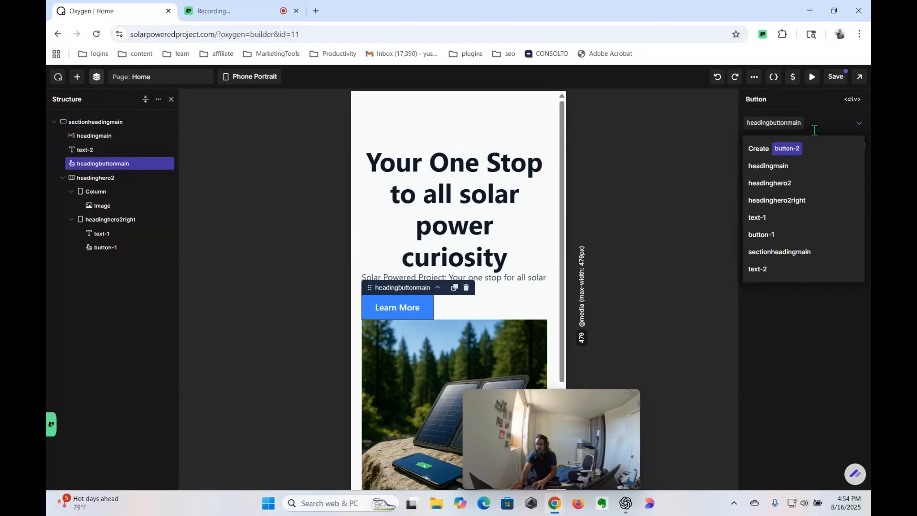
key(BackSpace)
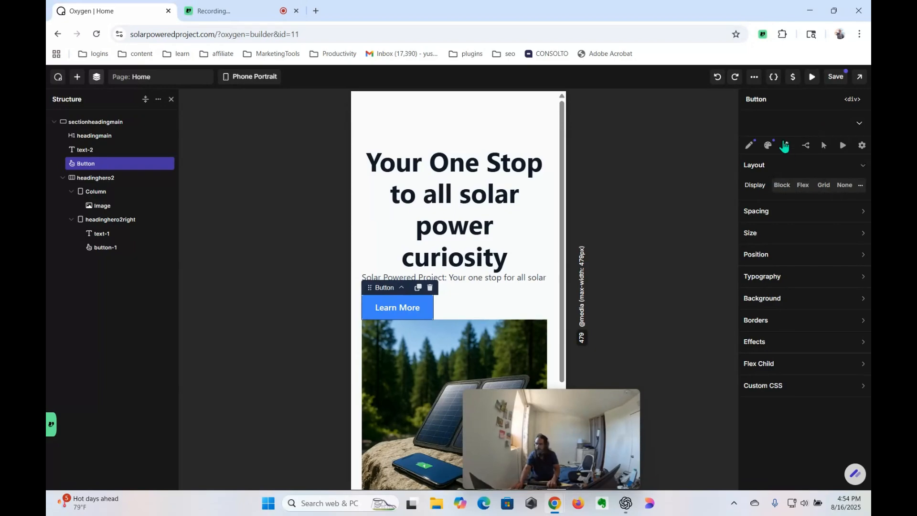
click(793, 117)
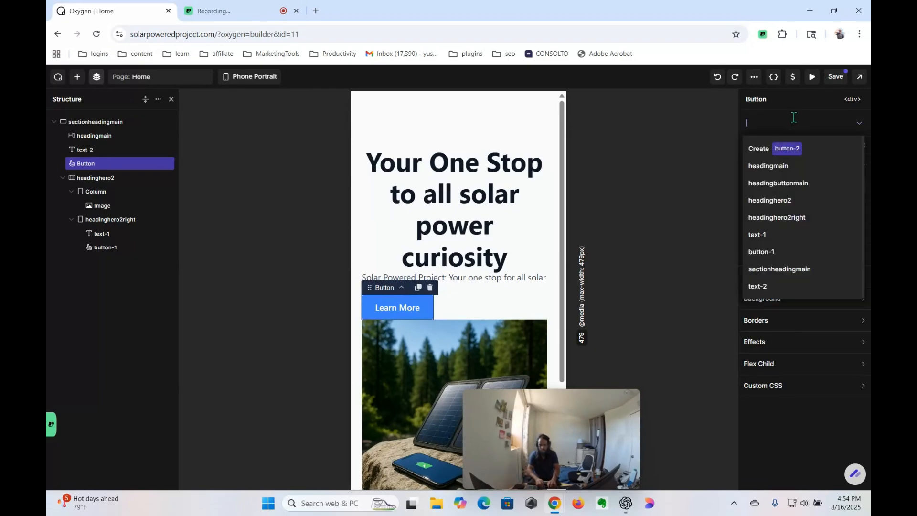
text(heading)
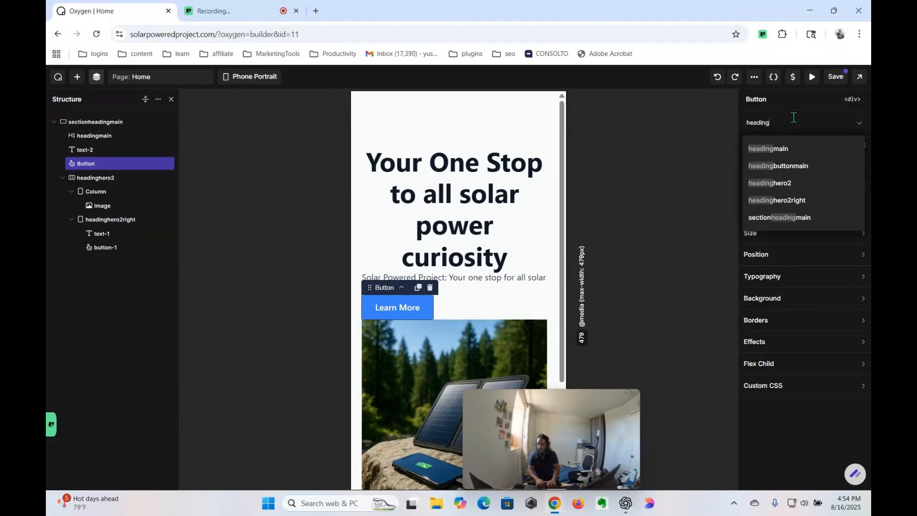
text(button)
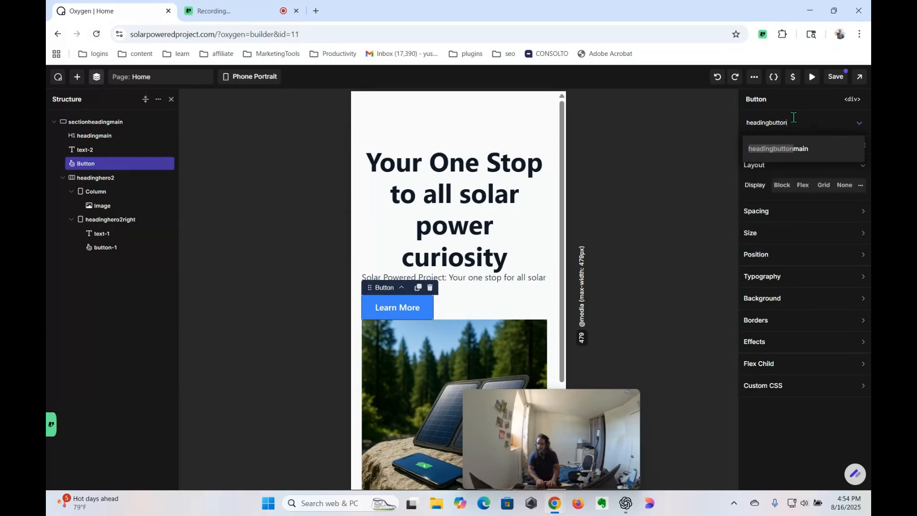
text(mainm)
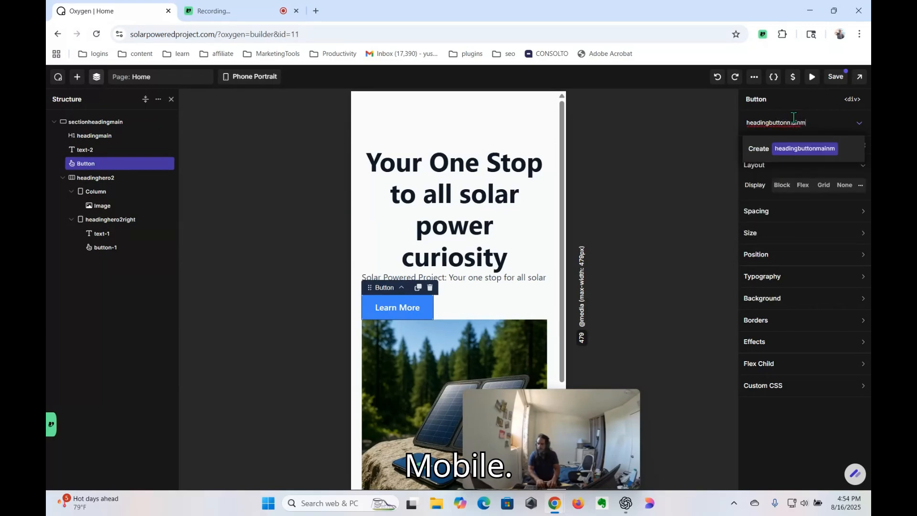
key(Return)
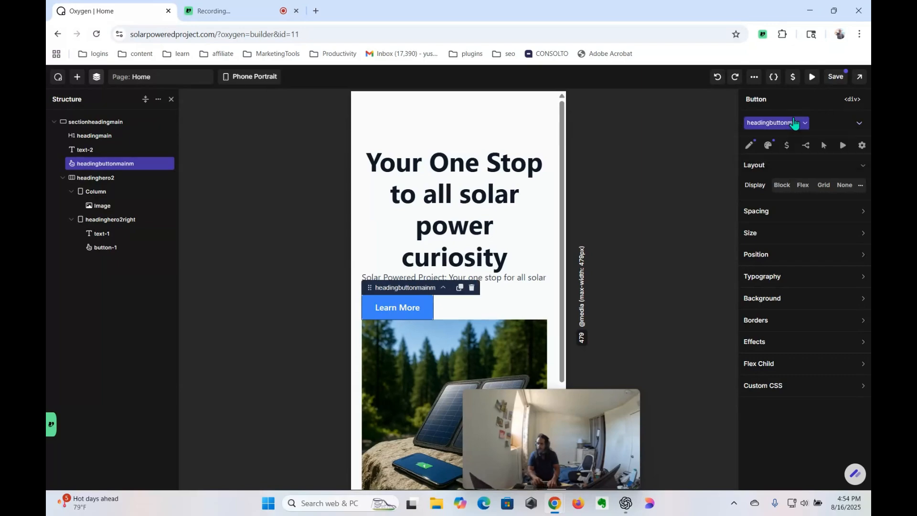
Step: Set headingbuttonmainm's Phone Portrait display to Flex with centered Flex Child alignment, and save the page
click(804, 188)
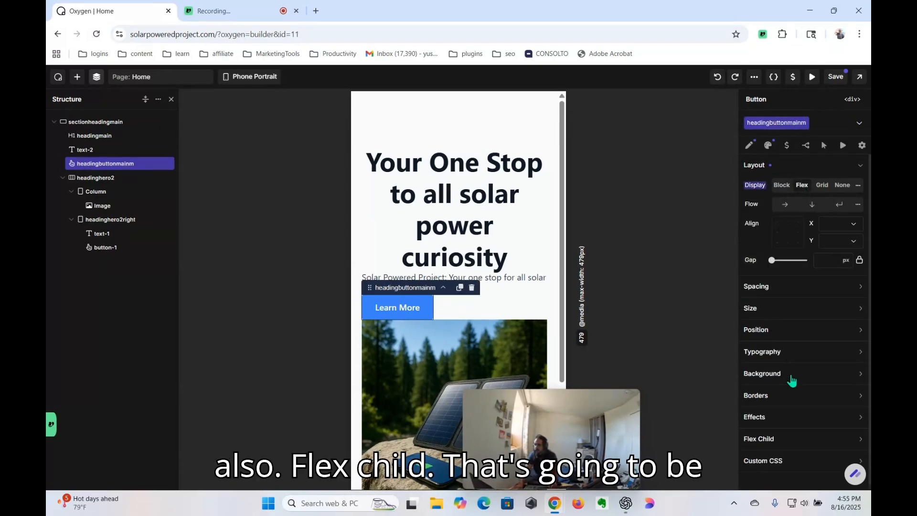
click(763, 439)
scroll(778, 414, down, 1)
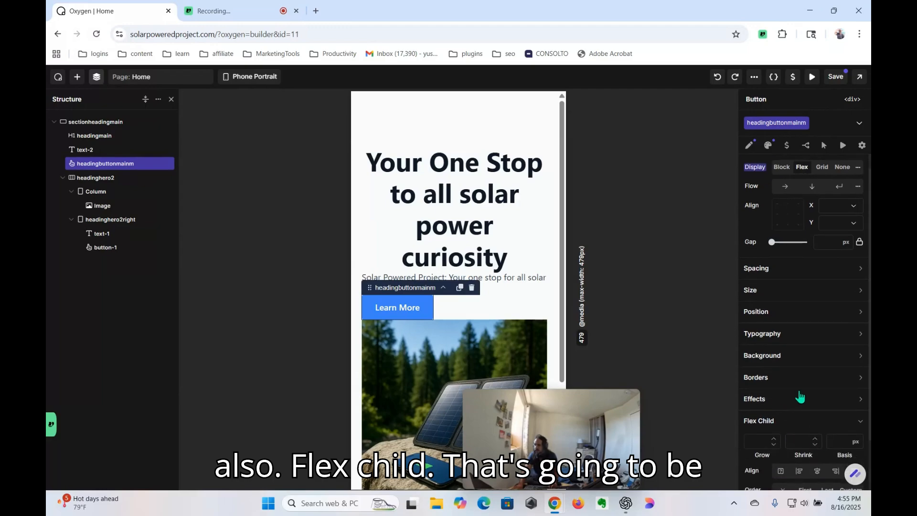
click(817, 471)
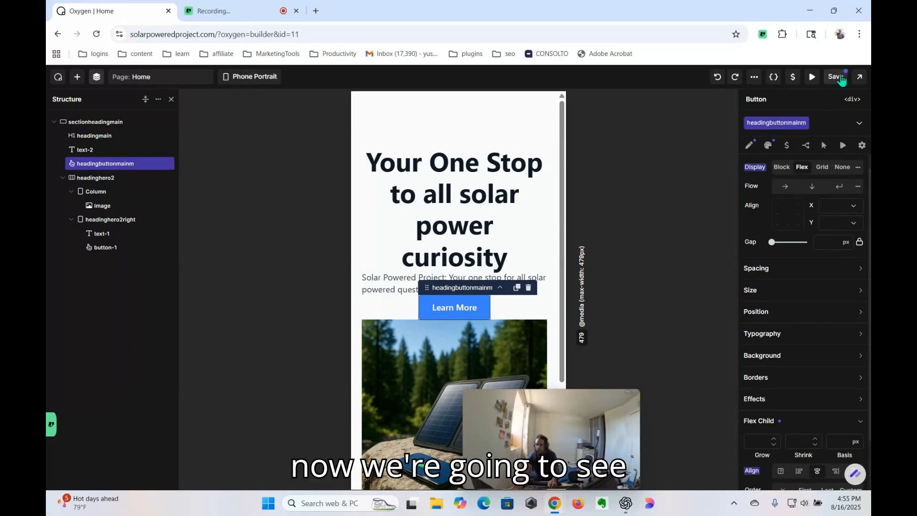
scroll(491, 227, down, 3)
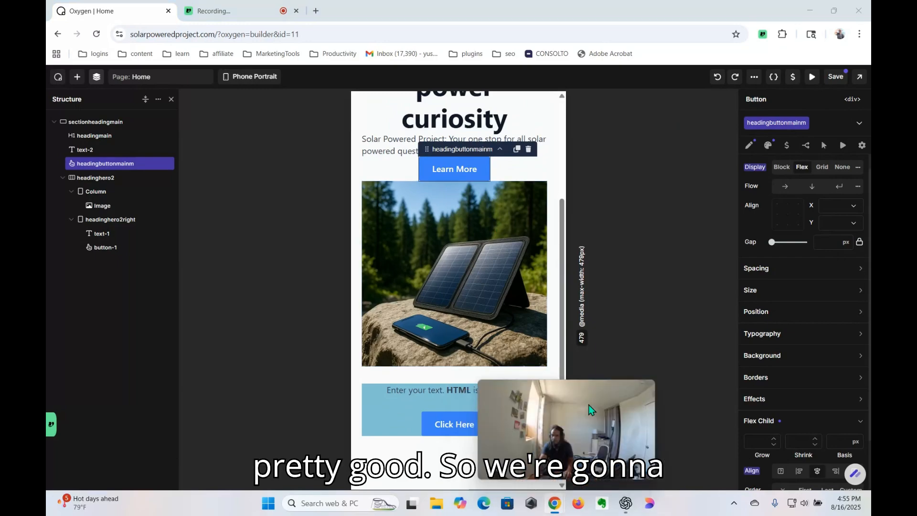
drag(588, 405, 685, 337)
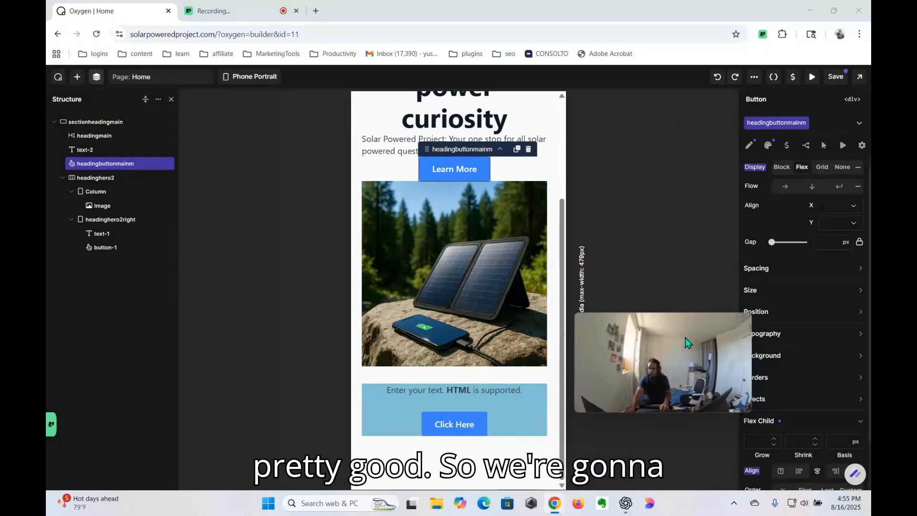
click(834, 77)
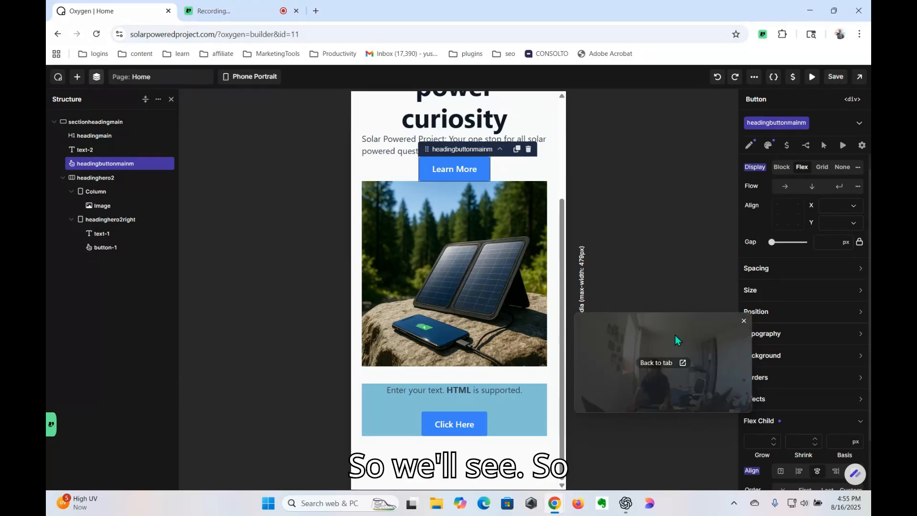
Step: Return to the Desktop view and try adding the headingbuttonmain class back to the Learn More button
drag(675, 334, 794, 394)
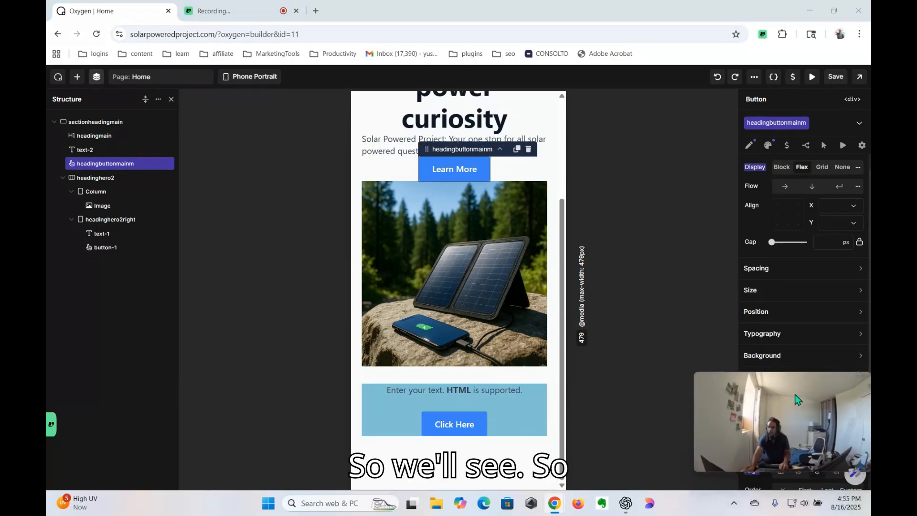
click(250, 82)
click(266, 99)
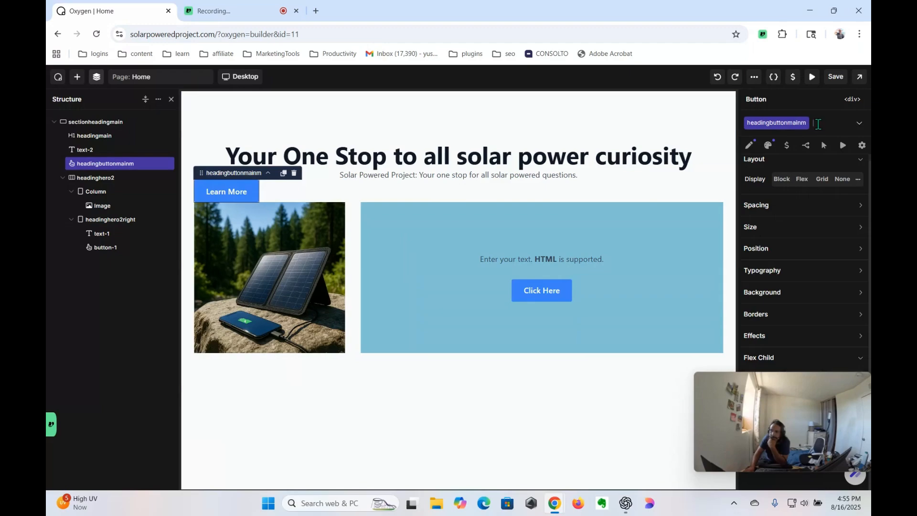
click(821, 125)
click(801, 183)
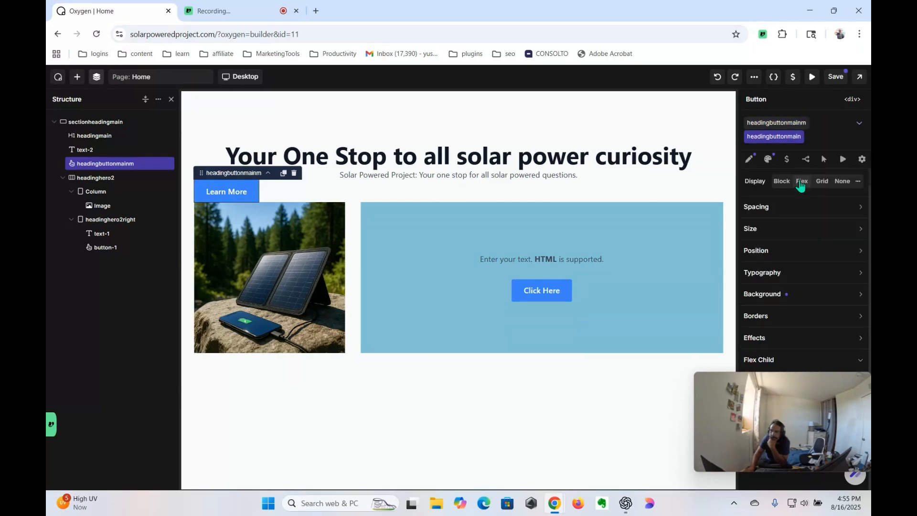
click(829, 120)
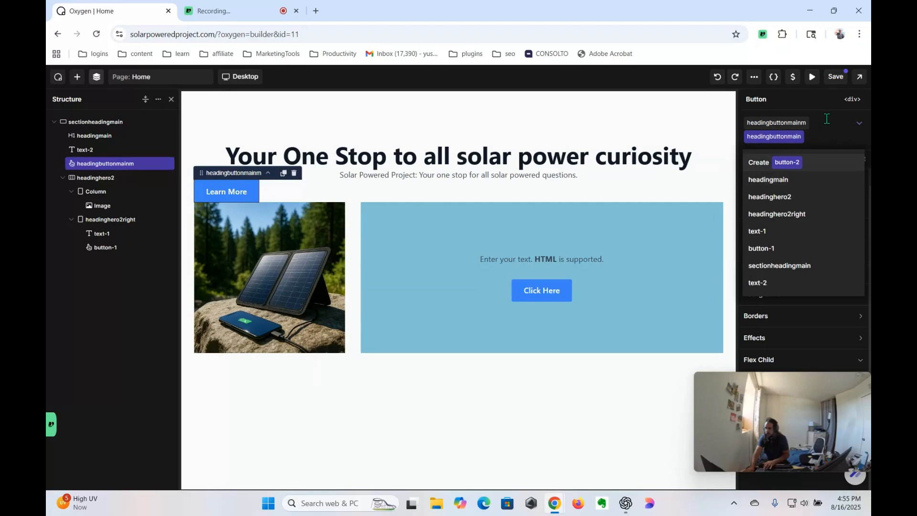
key(Return)
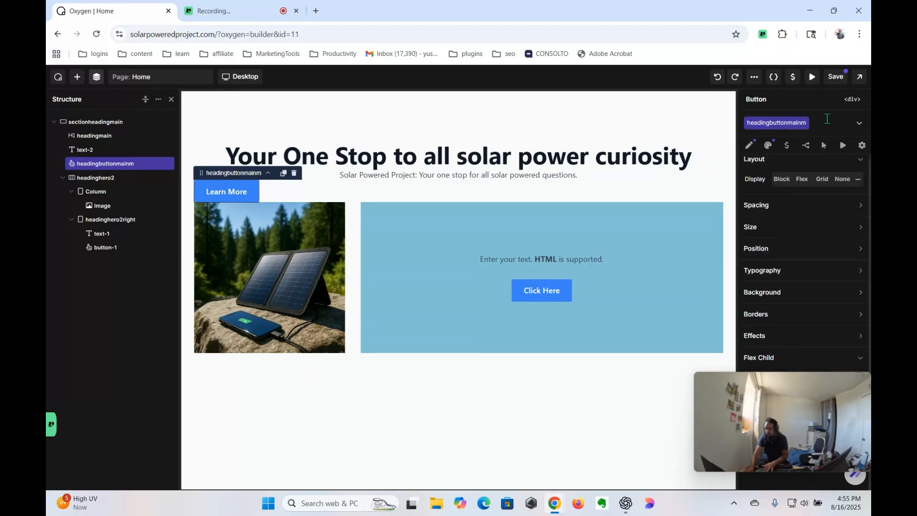
Step: Delete the Learn More button from sectionheadingmain and review the page in the Phone Portrait view
key(Delete)
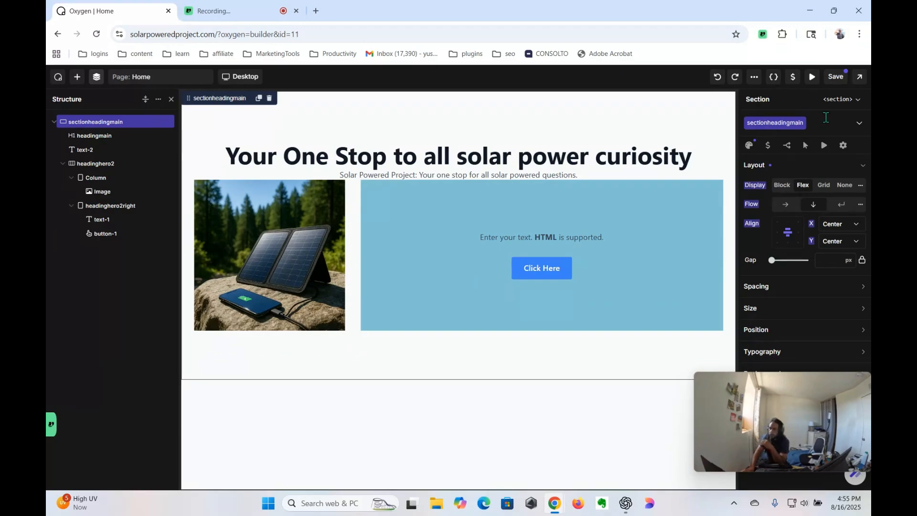
click(237, 80)
click(262, 217)
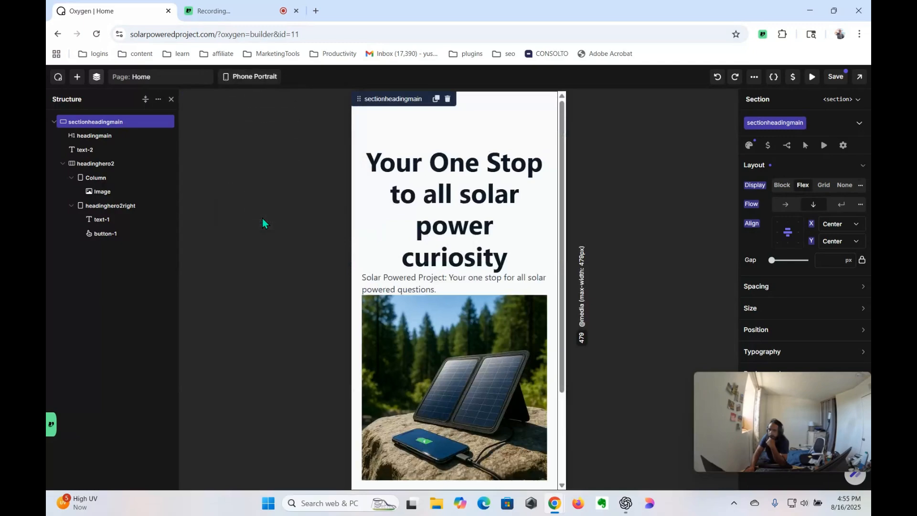
scroll(380, 276, down, 3)
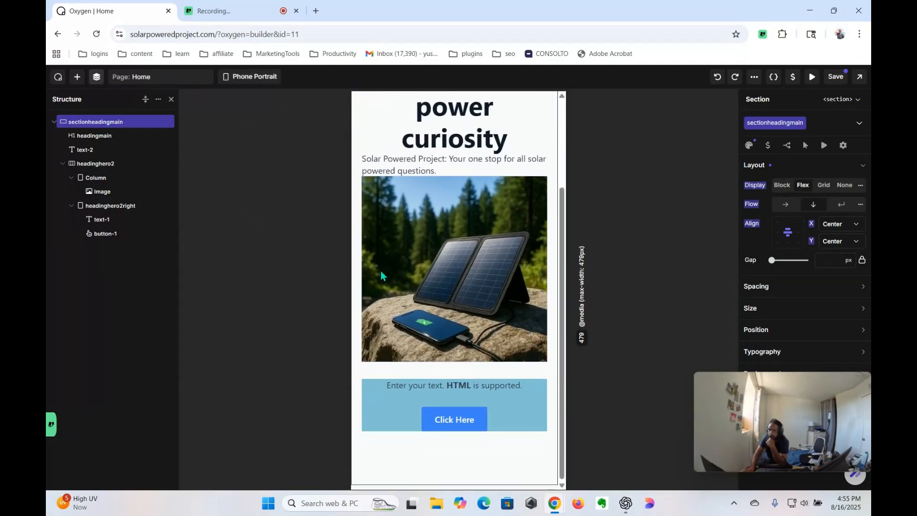
scroll(380, 271, up, 2)
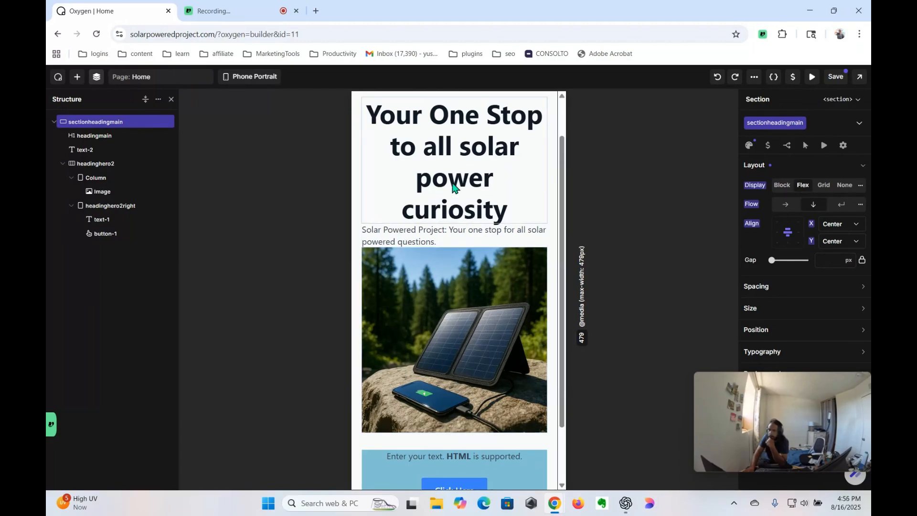
scroll(442, 222, down, 2)
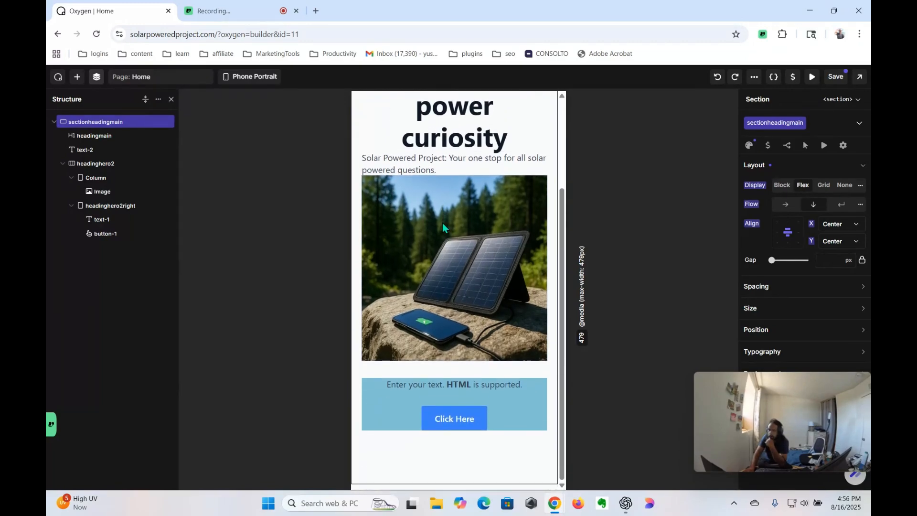
scroll(442, 222, up, 1)
scroll(443, 223, up, 3)
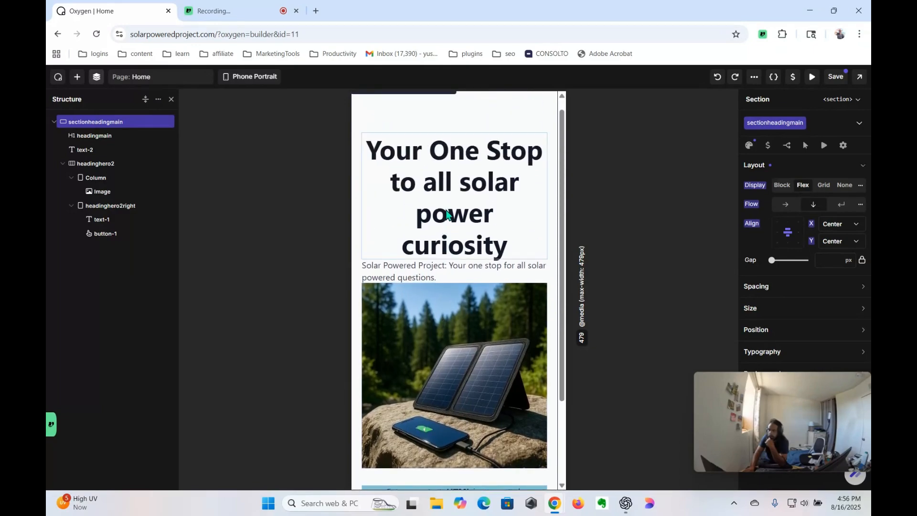
Step: Set the text-2 paragraph's Phone Portrait display to Flex and its Flex Child alignment to Center
click(428, 270)
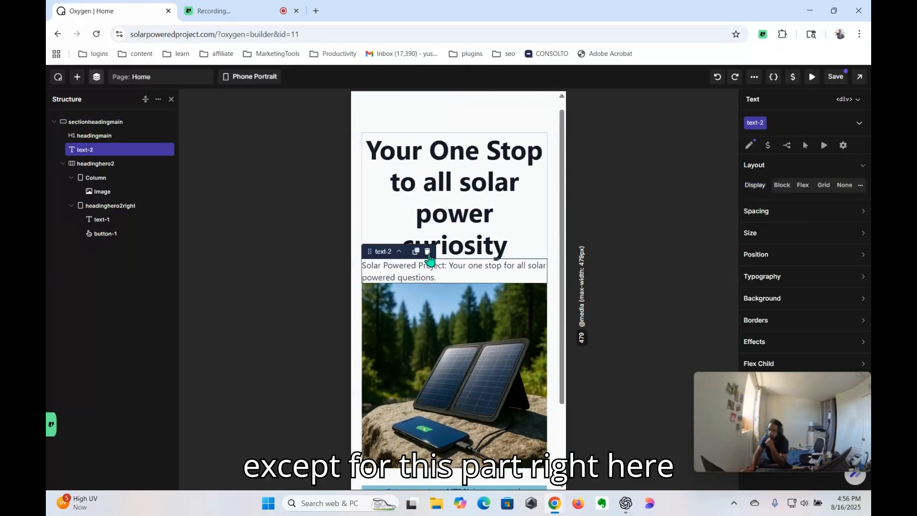
click(804, 186)
scroll(783, 267, down, 1)
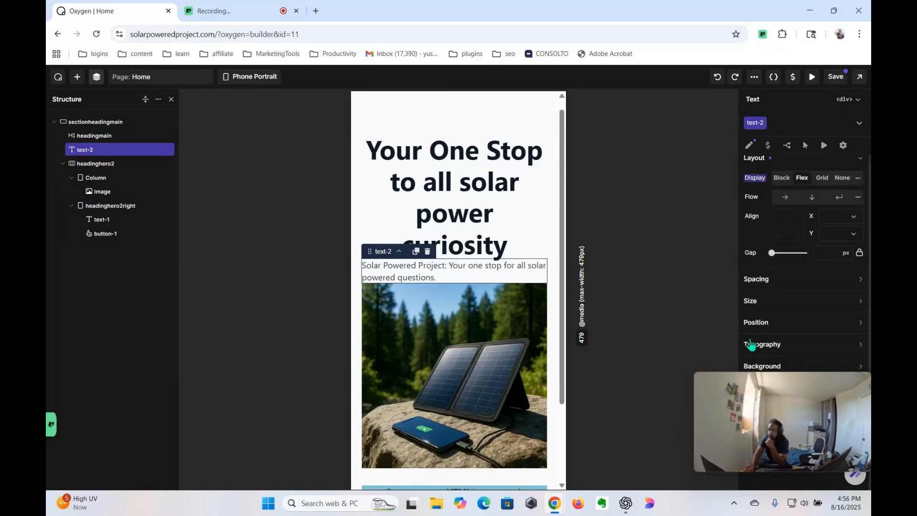
drag(785, 394, 527, 420)
click(811, 435)
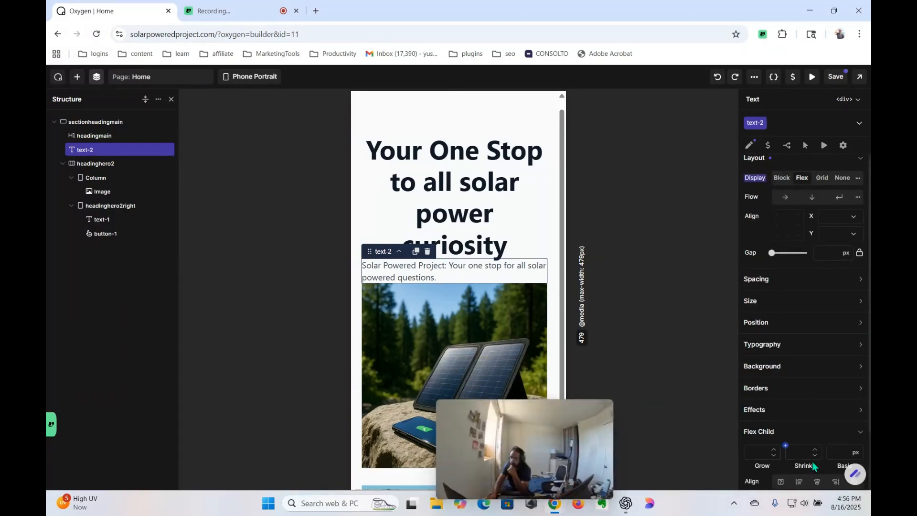
click(816, 482)
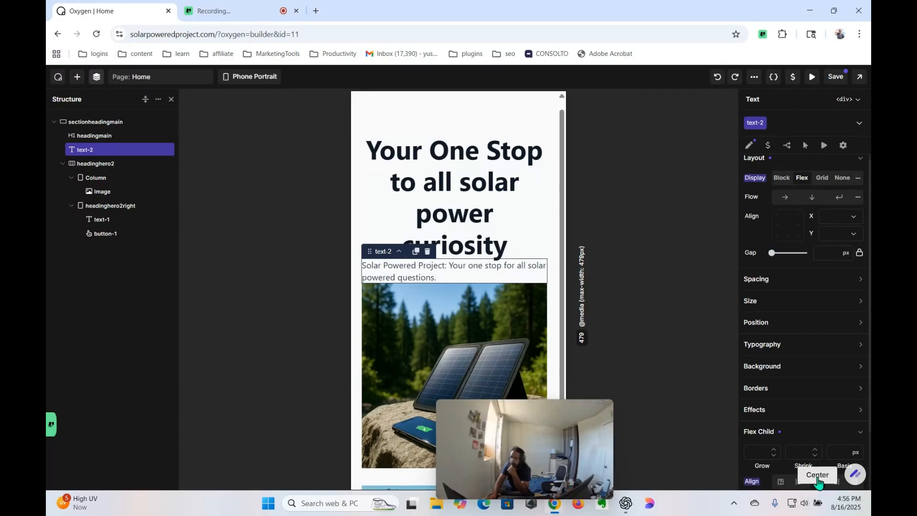
Step: Center the text of the text-2 paragraph in the Phone Portrait view using its Typography alignment
click(786, 347)
scroll(802, 409, down, 1)
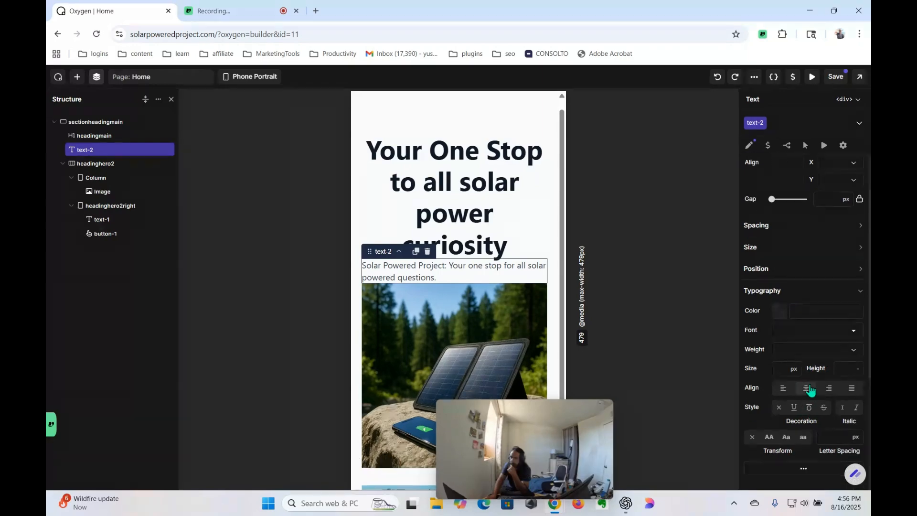
click(806, 388)
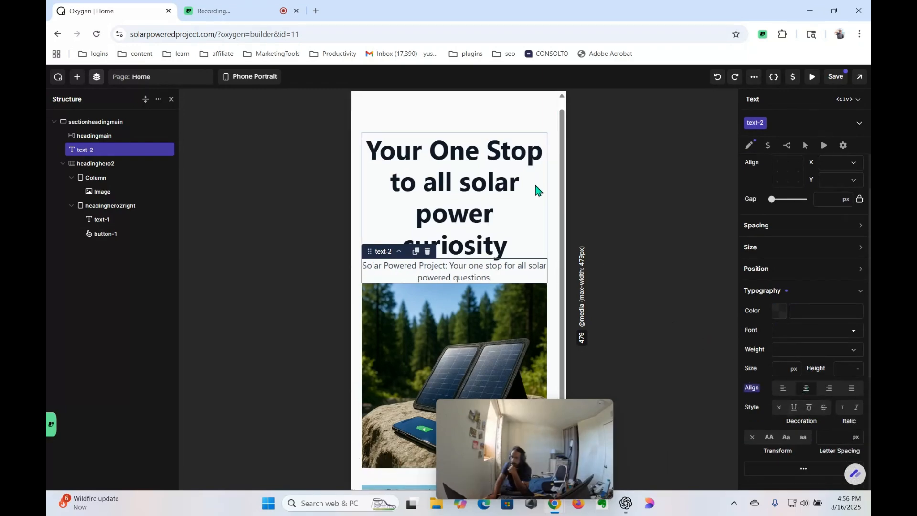
Step: Set the headingmain heading's Phone Portrait bottom padding to 25px and save the page
click(482, 190)
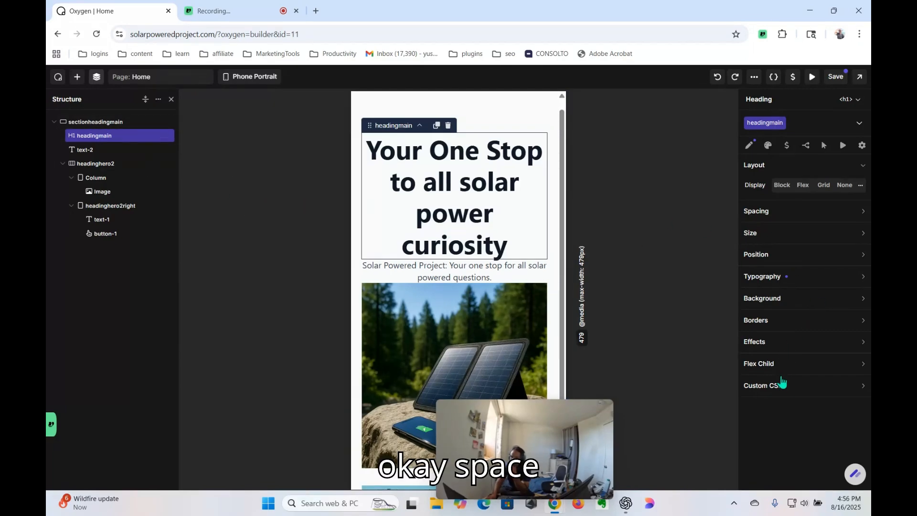
click(792, 216)
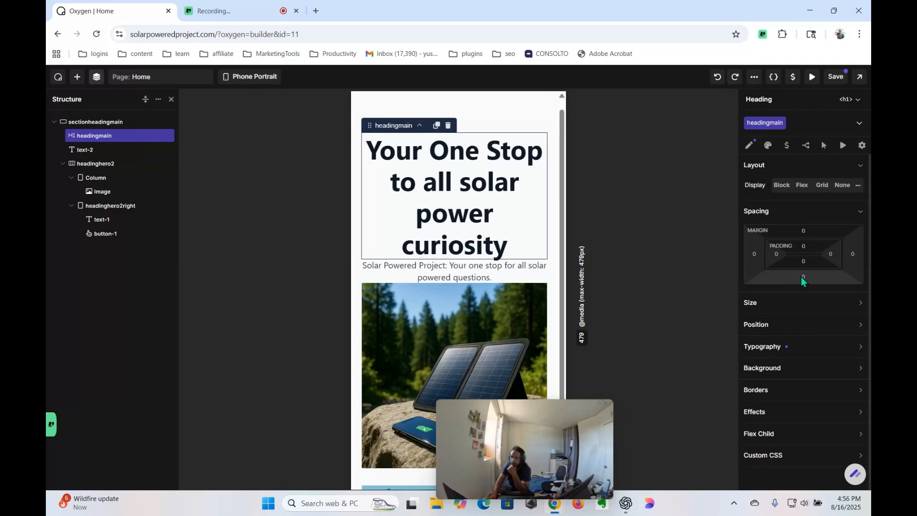
drag(806, 255, 805, 243)
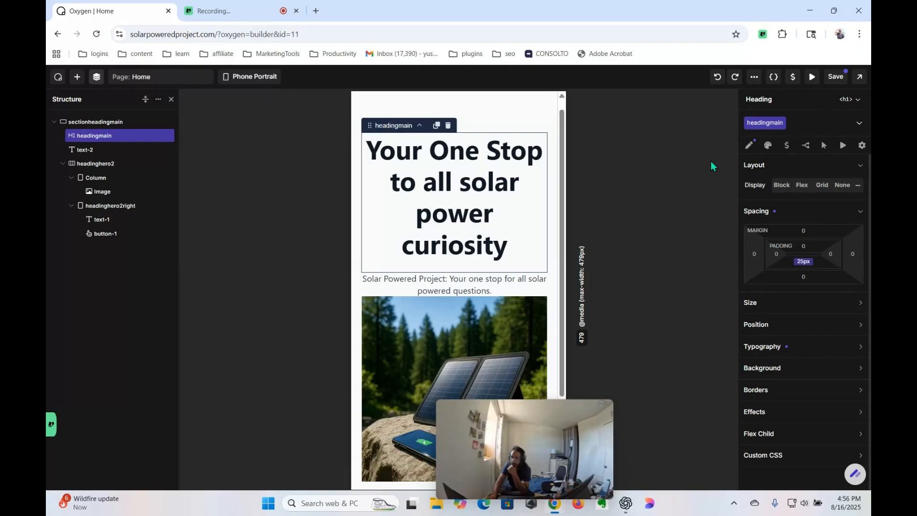
click(836, 77)
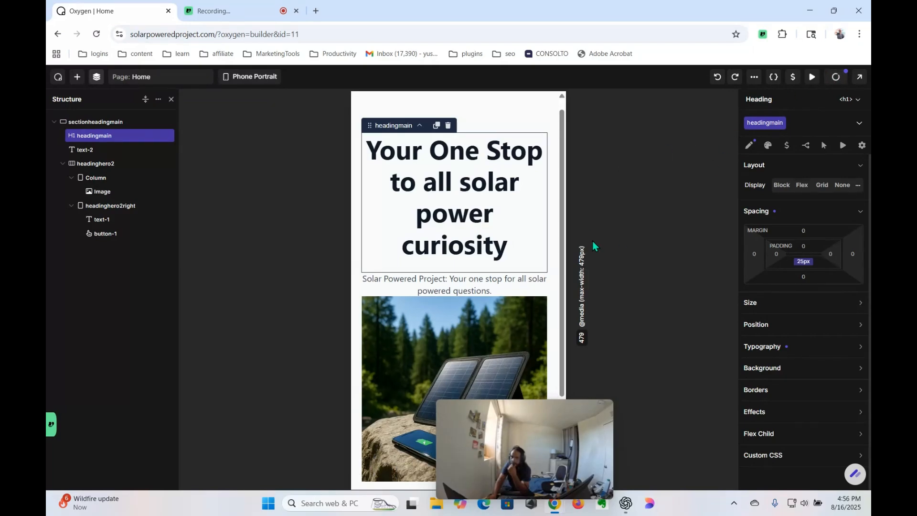
Step: Switch to the Desktop view and change the text-2 paragraph's HTML tag to h2
click(245, 77)
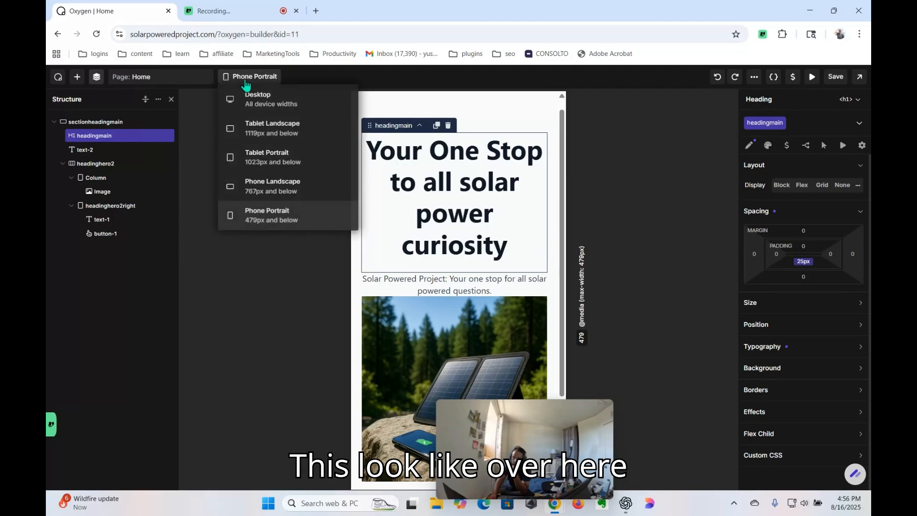
click(264, 100)
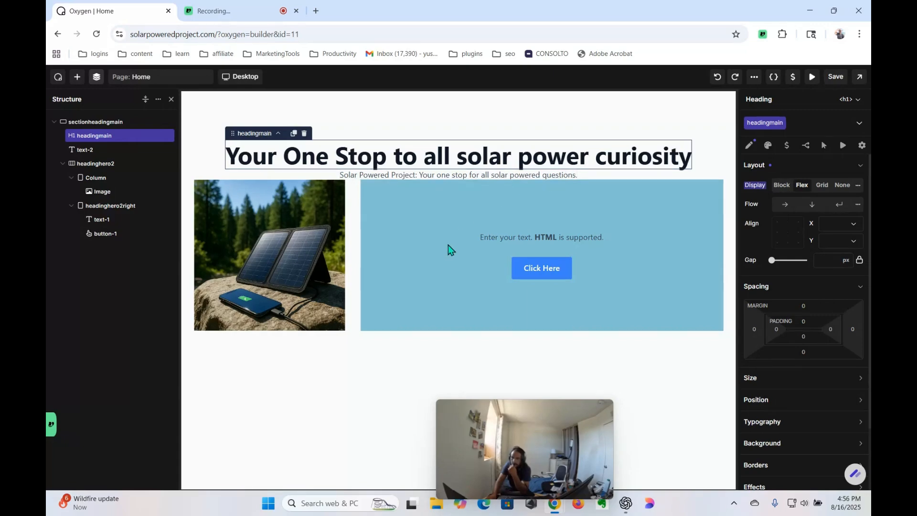
click(85, 124)
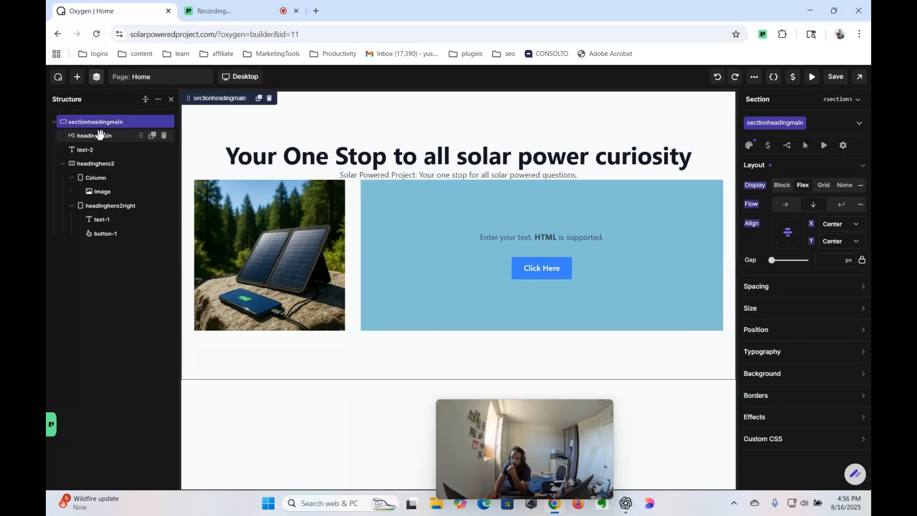
click(98, 137)
click(86, 149)
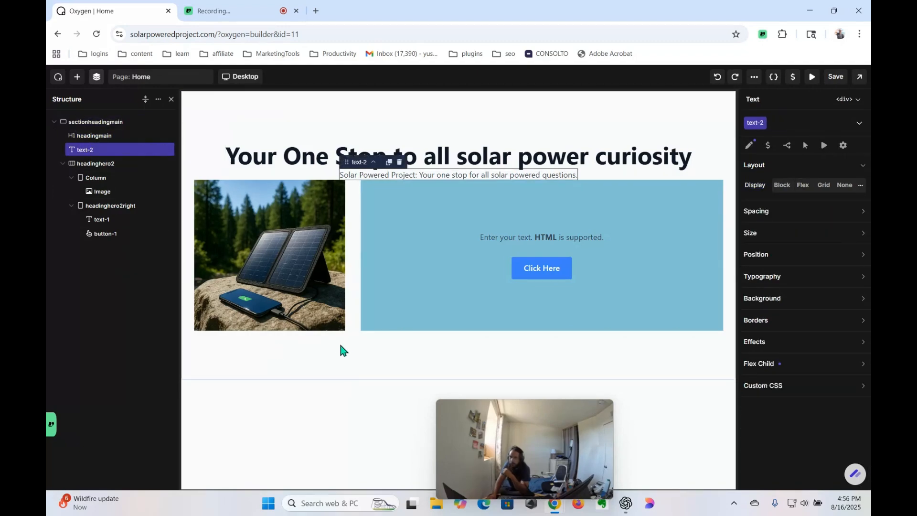
click(349, 139)
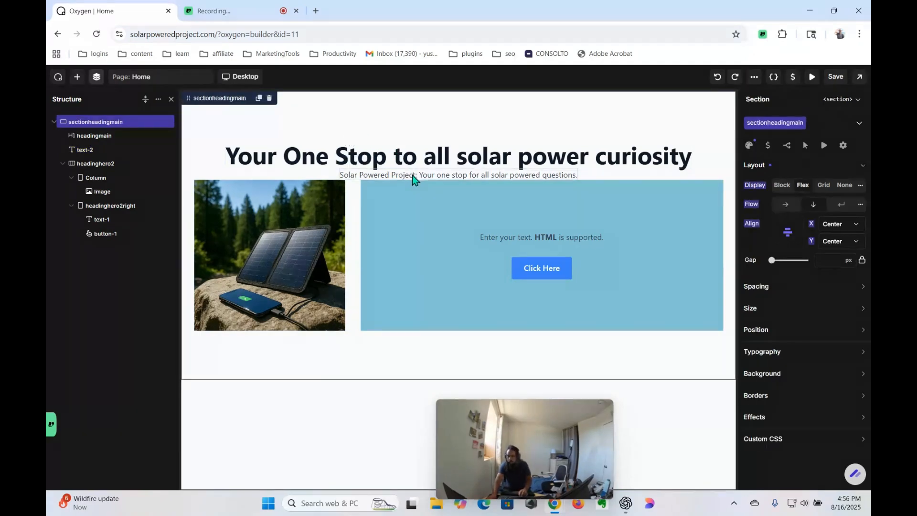
click(432, 175)
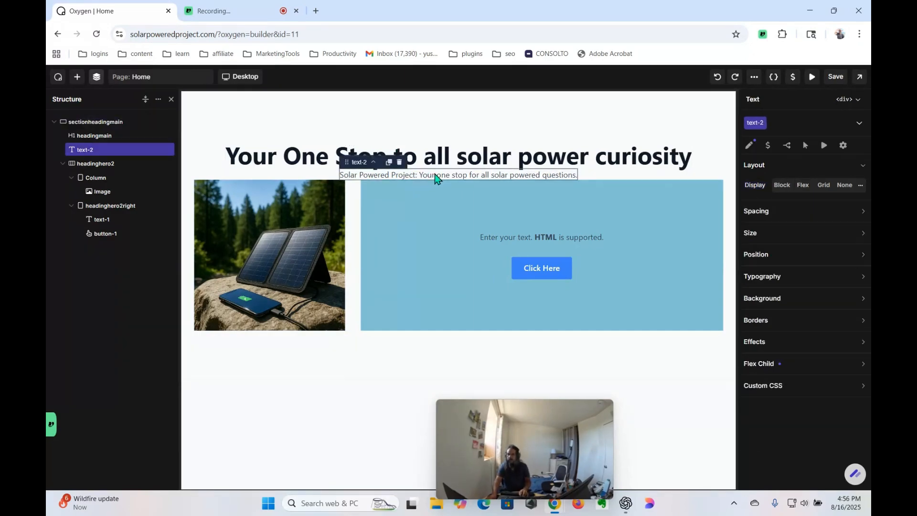
click(851, 99)
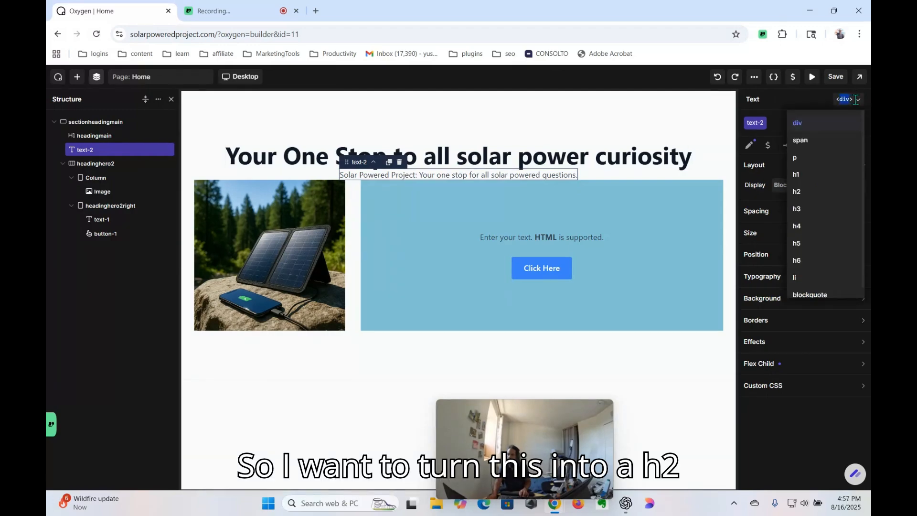
click(815, 196)
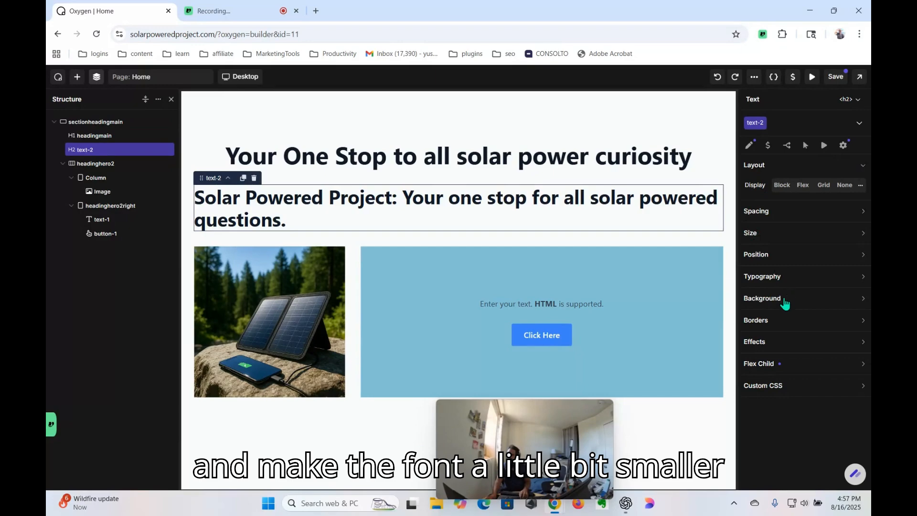
Step: Set the text-2 heading's Typography size to 30 px and save the page
click(781, 234)
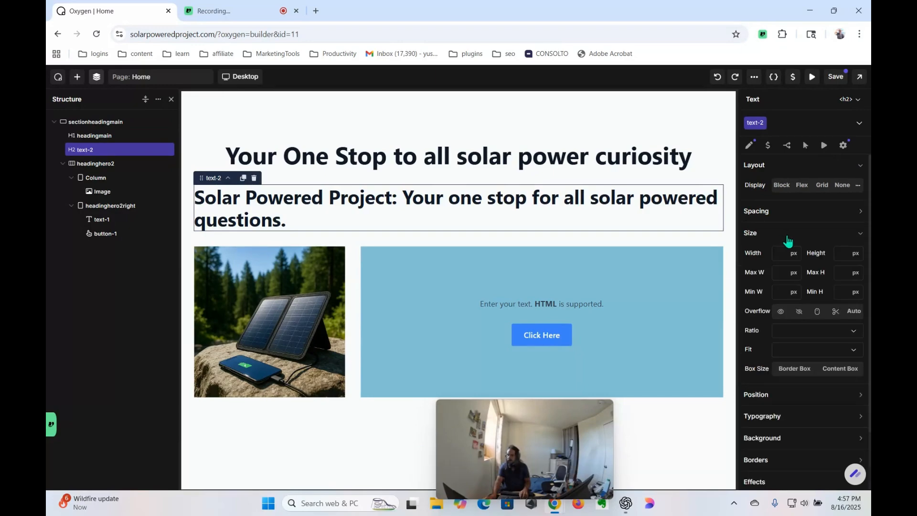
click(774, 417)
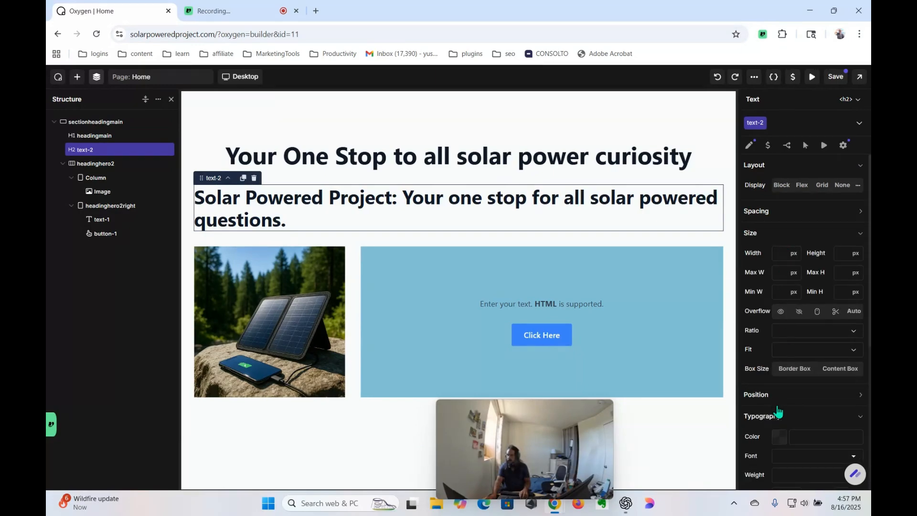
scroll(777, 412, down, 3)
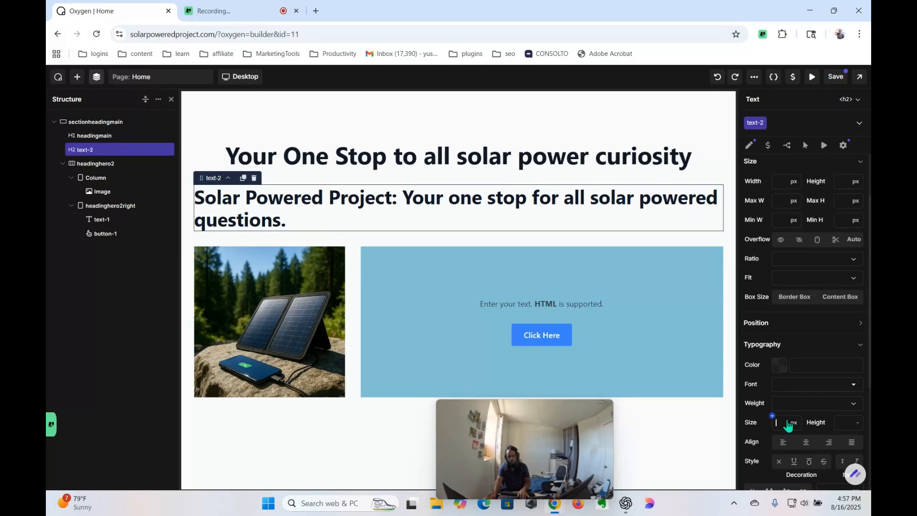
text(30)
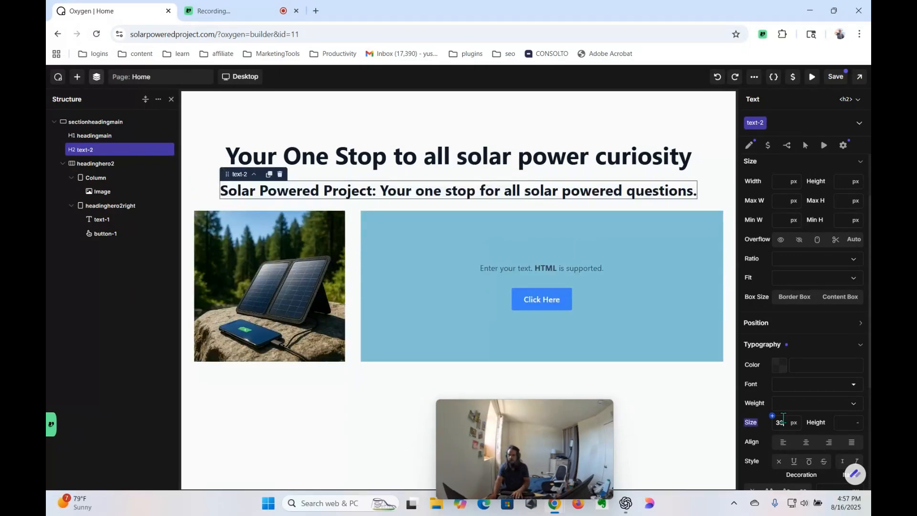
click(492, 157)
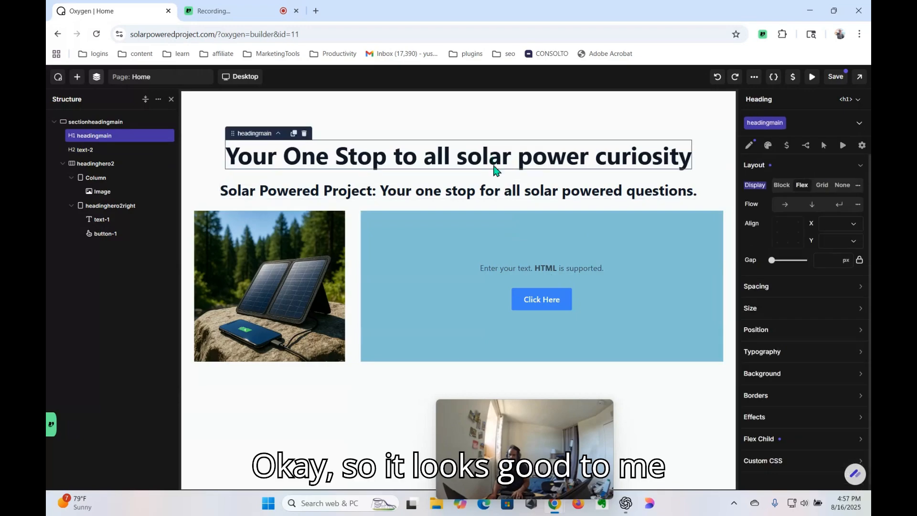
click(498, 195)
click(487, 244)
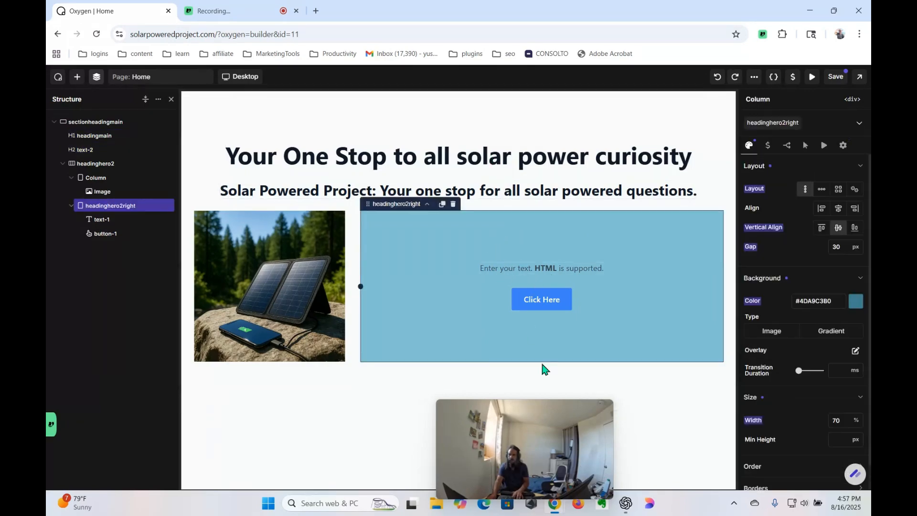
key(ctrl+s)
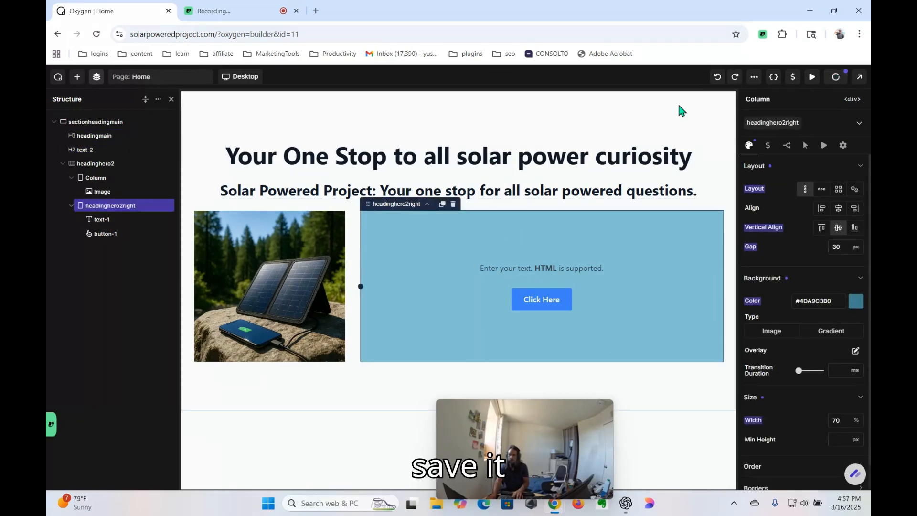
Step: Review the layout in the Phone Portrait view, then open the live page in a new tab
click(241, 76)
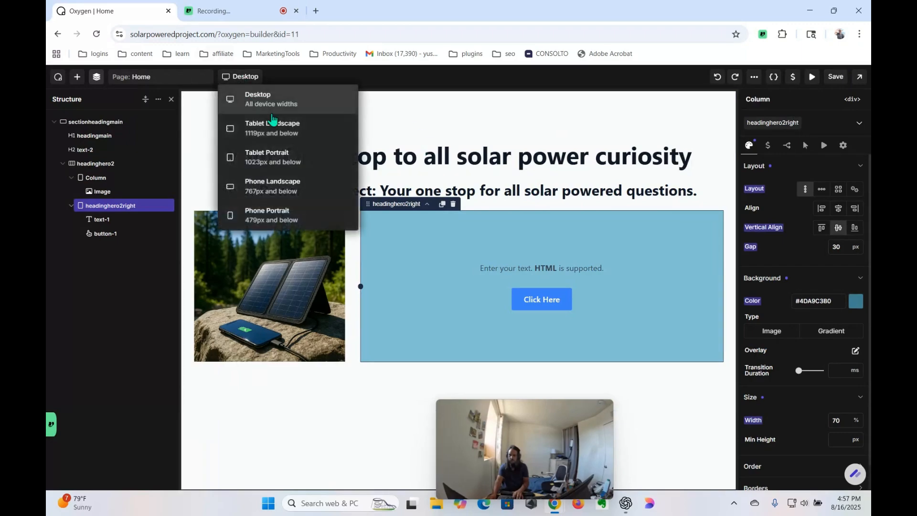
click(279, 213)
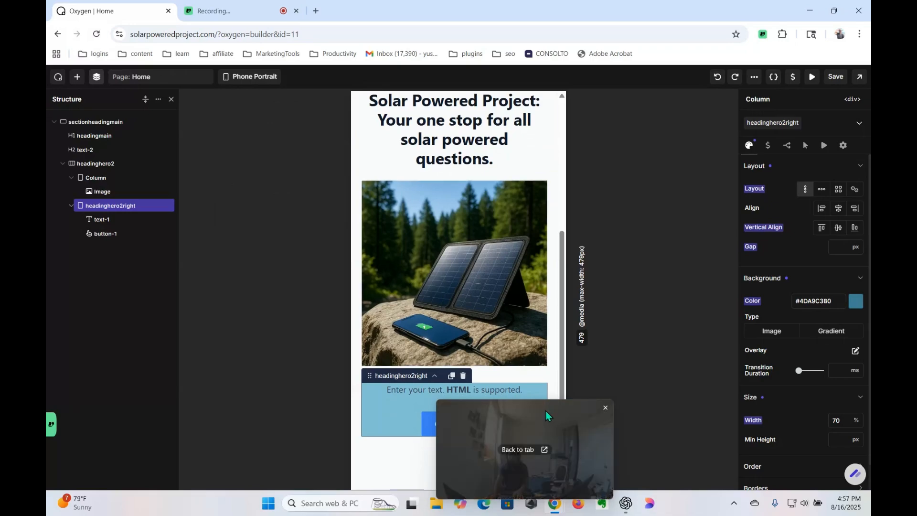
drag(546, 411, 820, 389)
scroll(459, 422, up, 5)
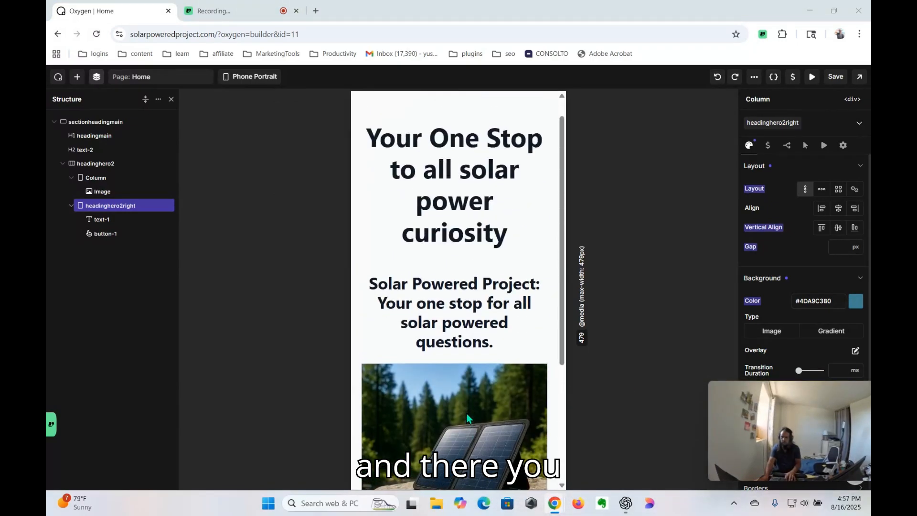
scroll(463, 412, down, 4)
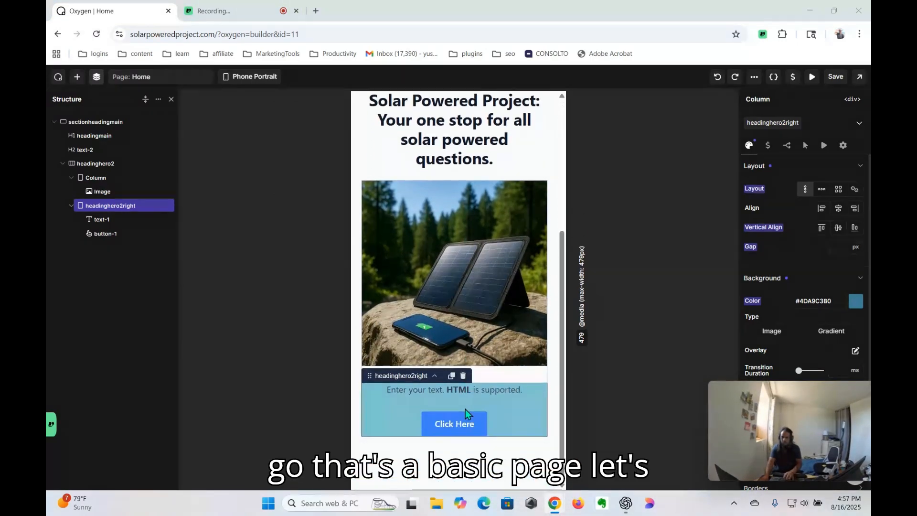
scroll(482, 339, up, 1)
scroll(483, 340, up, 3)
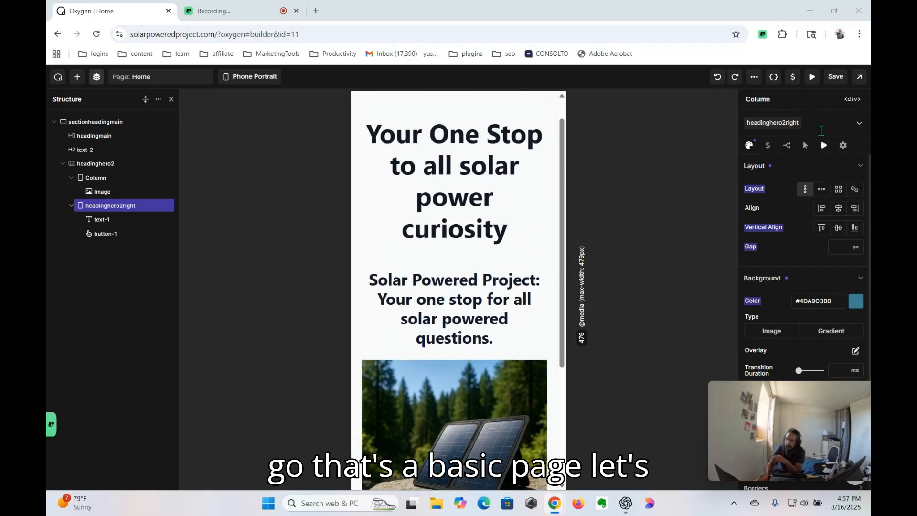
mouse_move(859, 82)
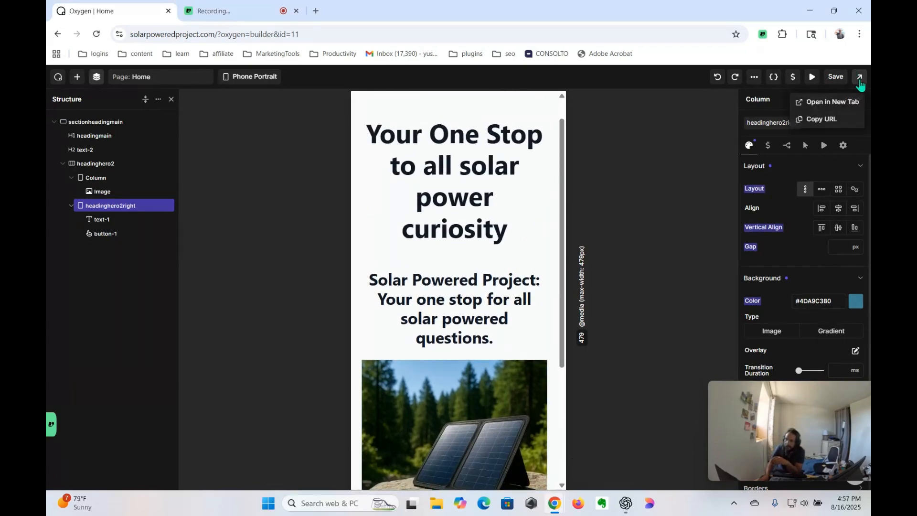
click(829, 98)
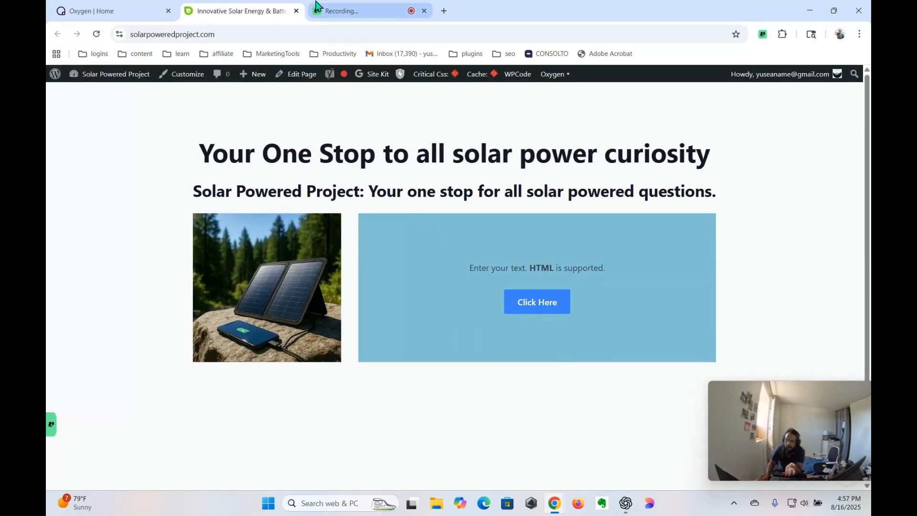
click(362, 12)
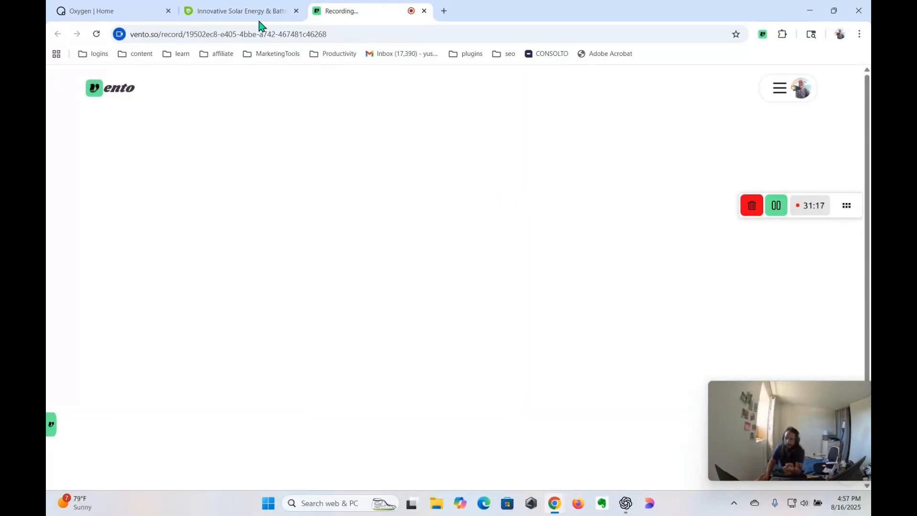
click(225, 10)
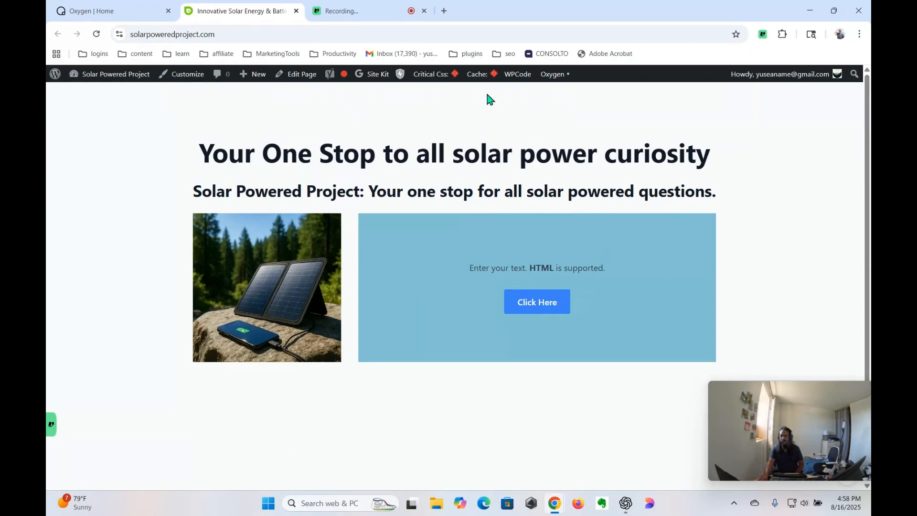
click(363, 11)
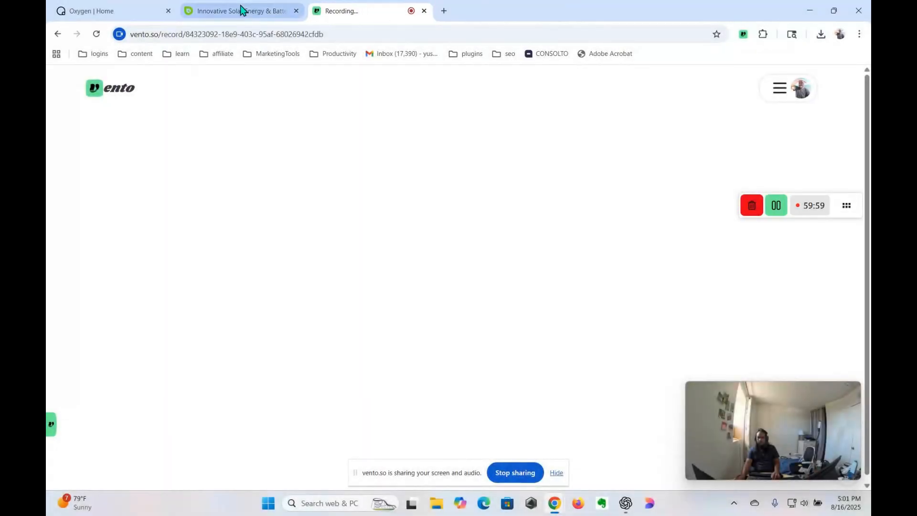
click(242, 10)
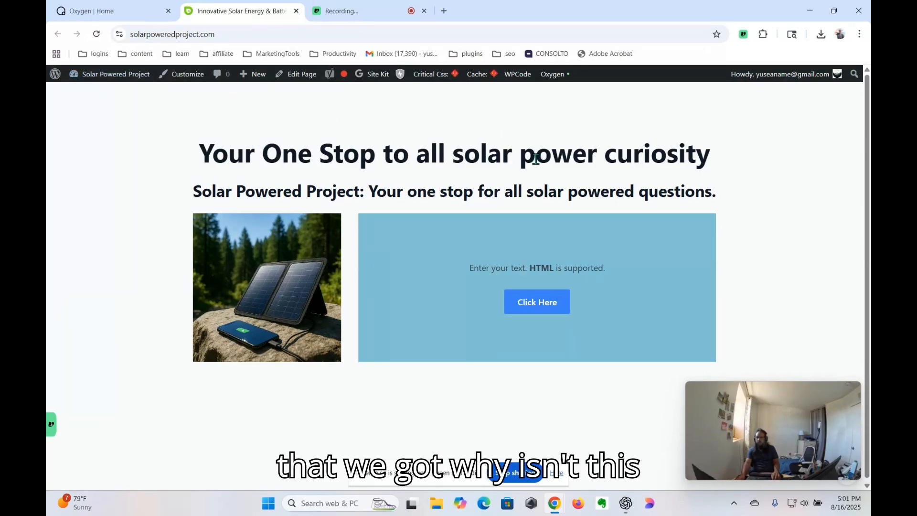
double_click(502, 191)
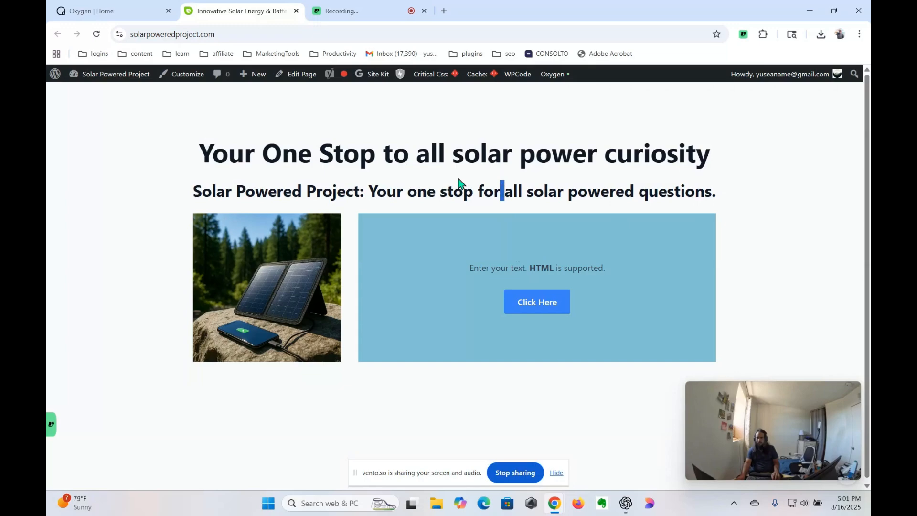
Step: Return to the Oxygen builder's Desktop view, search the elements for "co" and insert a Container below the headingmain heading
click(140, 10)
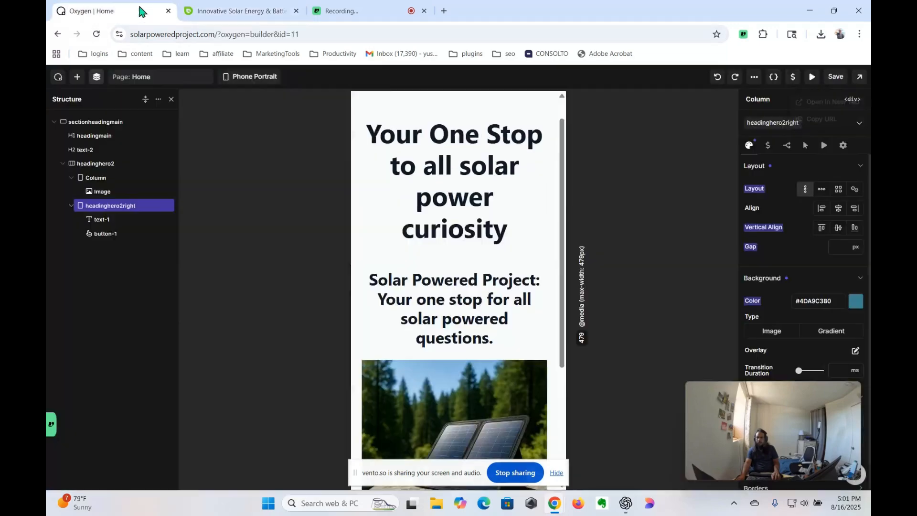
click(250, 77)
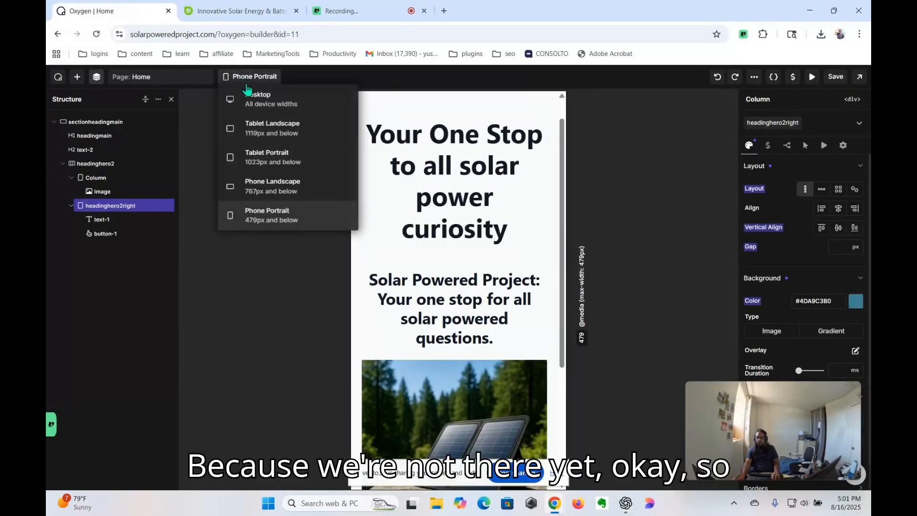
click(253, 98)
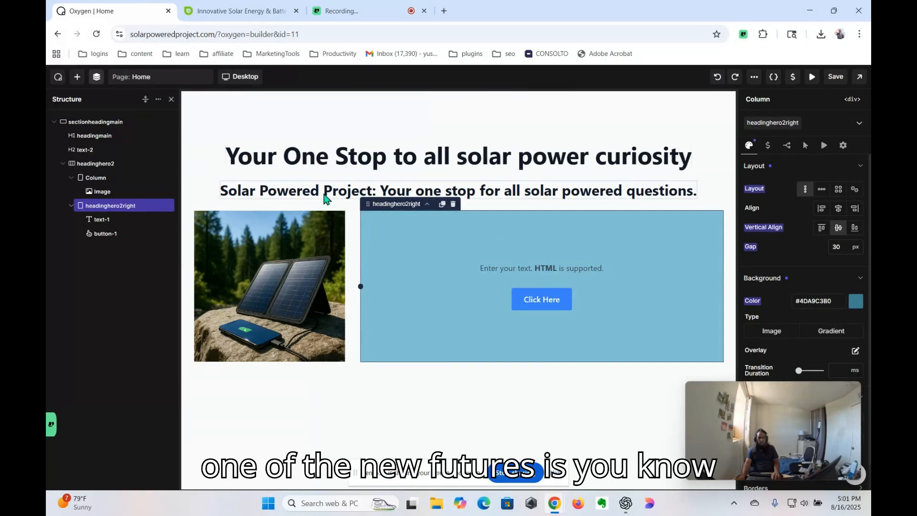
click(388, 163)
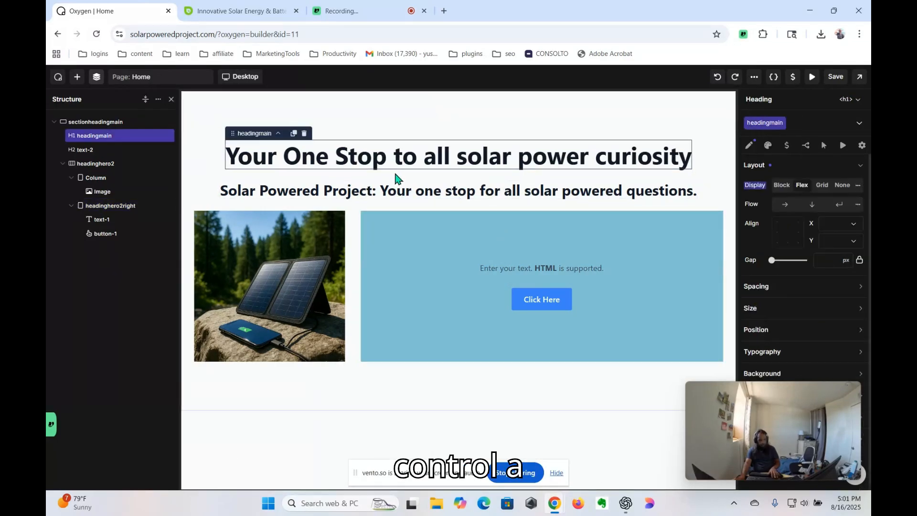
key(ctrl+a)
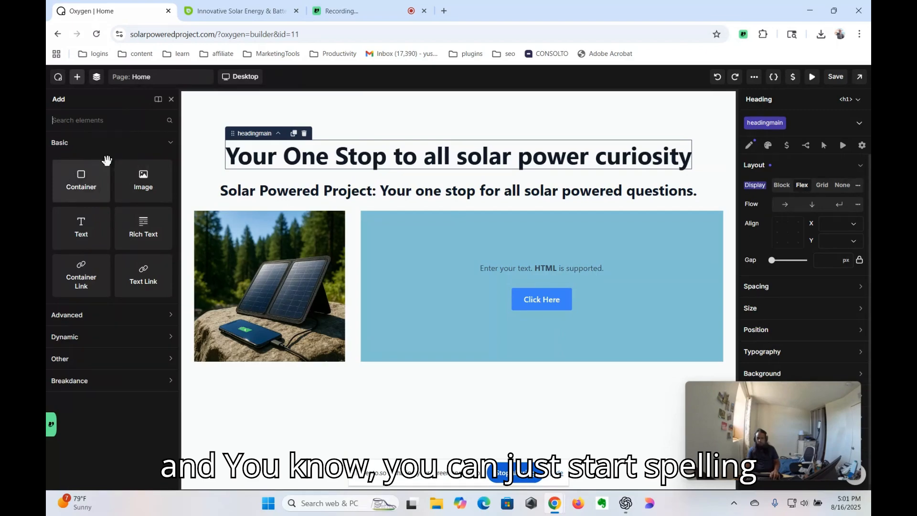
text(c)
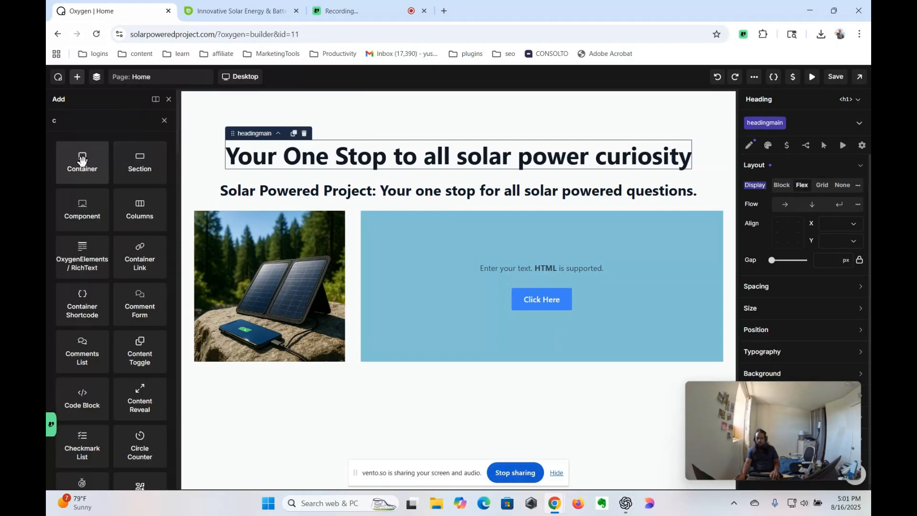
text(o)
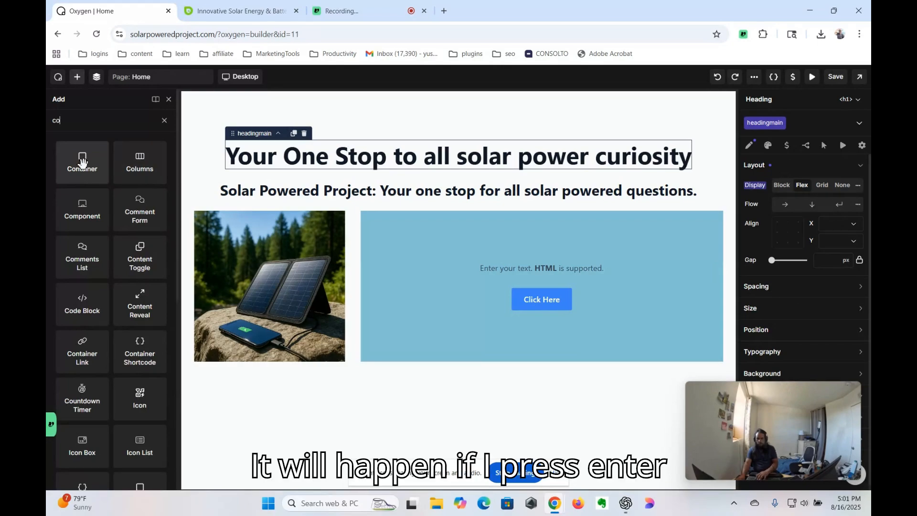
key(Return)
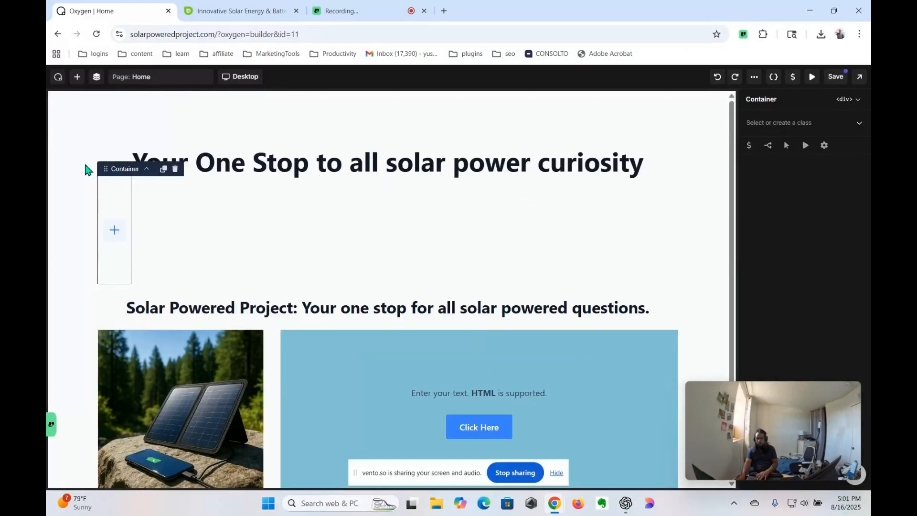
Step: Delete the empty Container below the main heading
click(175, 171)
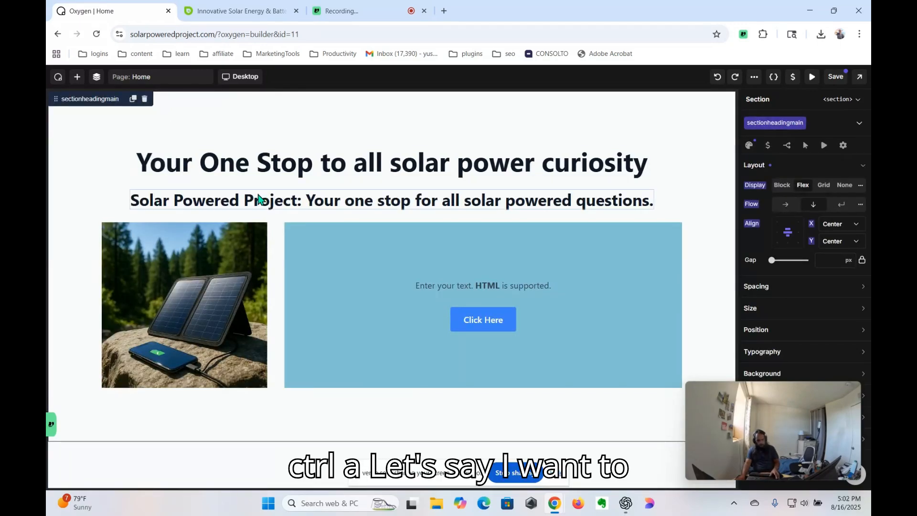
Step: Search the elements for "button", insert a Button below the two-column block, and delete it again
key(ctrl+a)
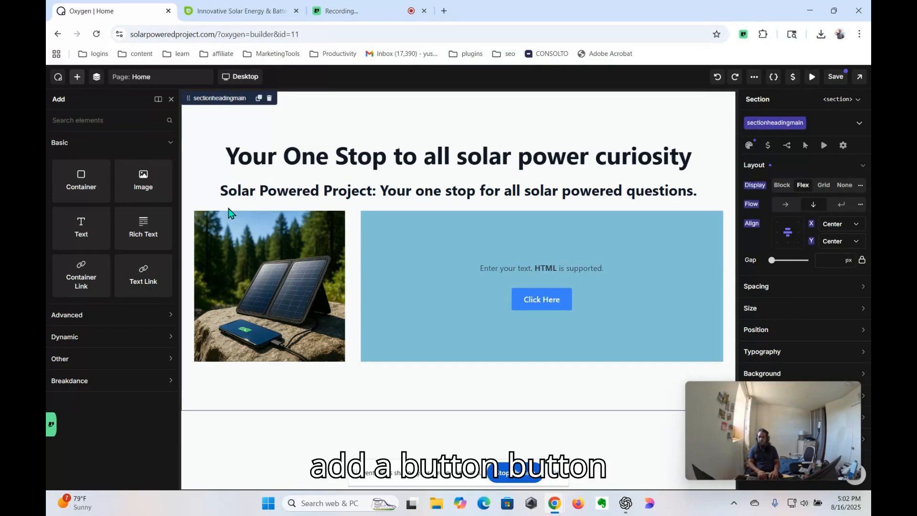
text(button)
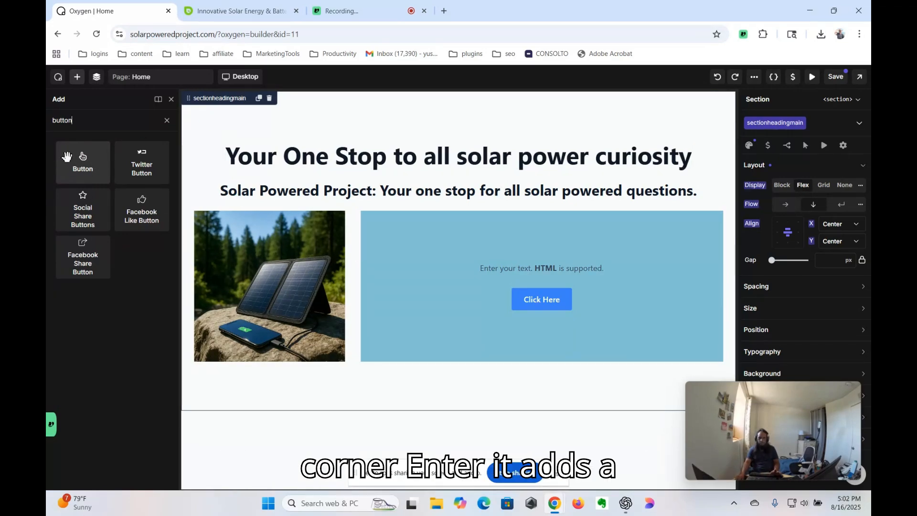
click(79, 162)
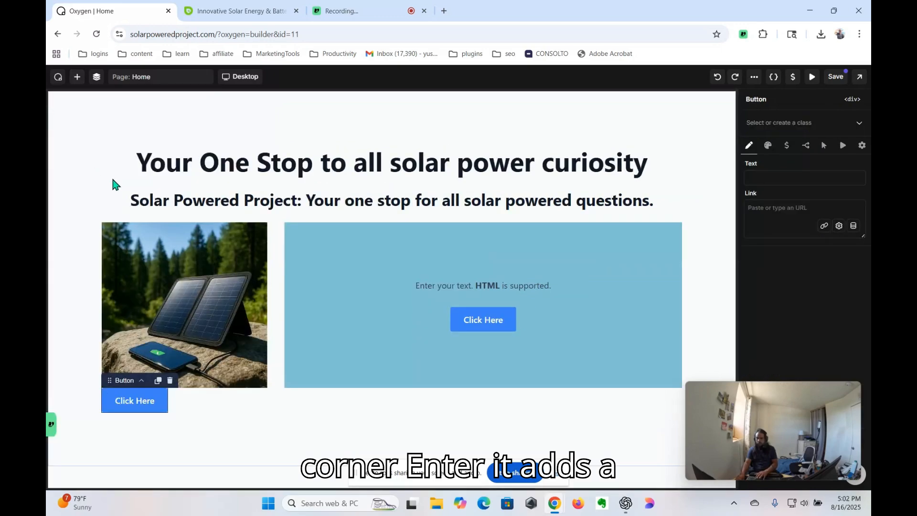
click(170, 381)
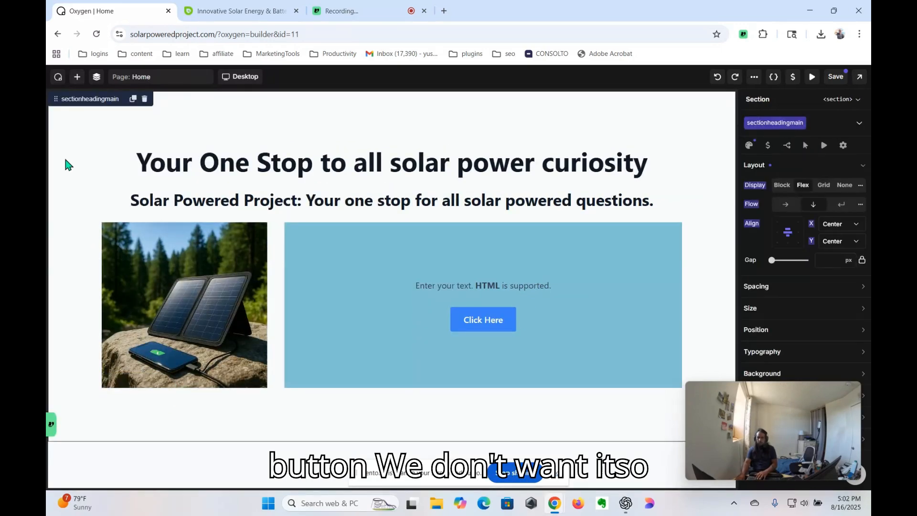
Step: Search the elements for "post list" and insert a Post List below the two-column block
click(81, 82)
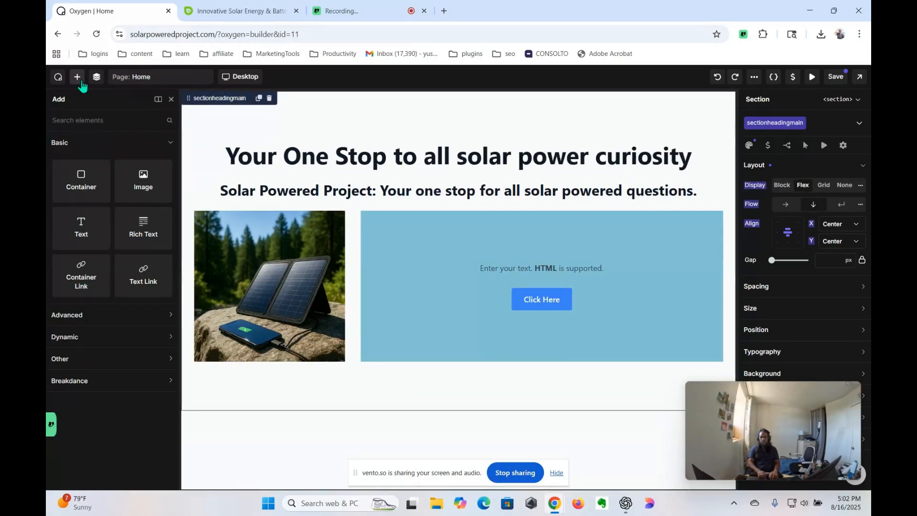
text(post)
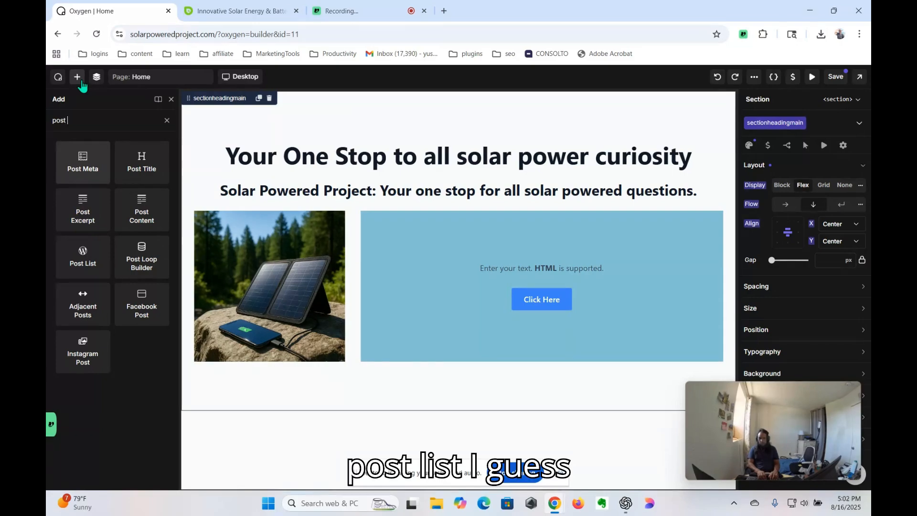
text(list)
key(Return)
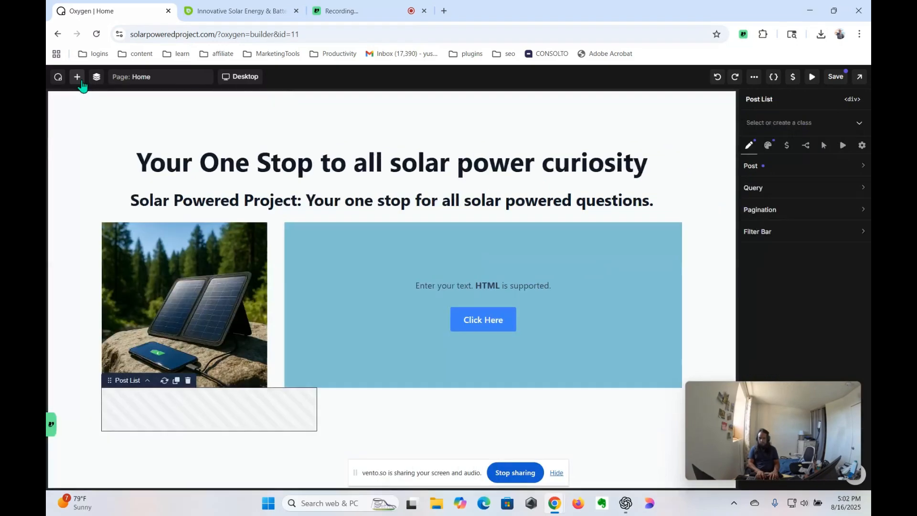
Step: Look through the post cards of the Post List on the canvas, and delete the Post List
scroll(241, 251, down, 2)
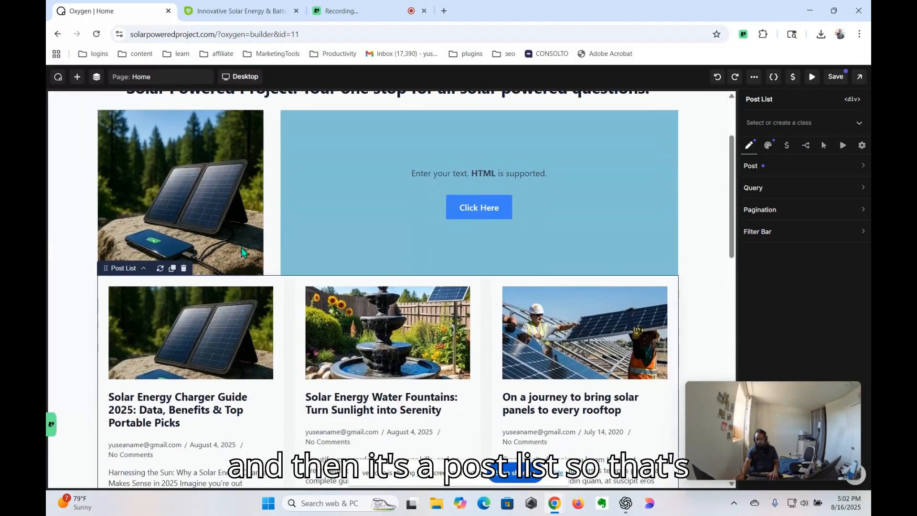
scroll(241, 250, down, 8)
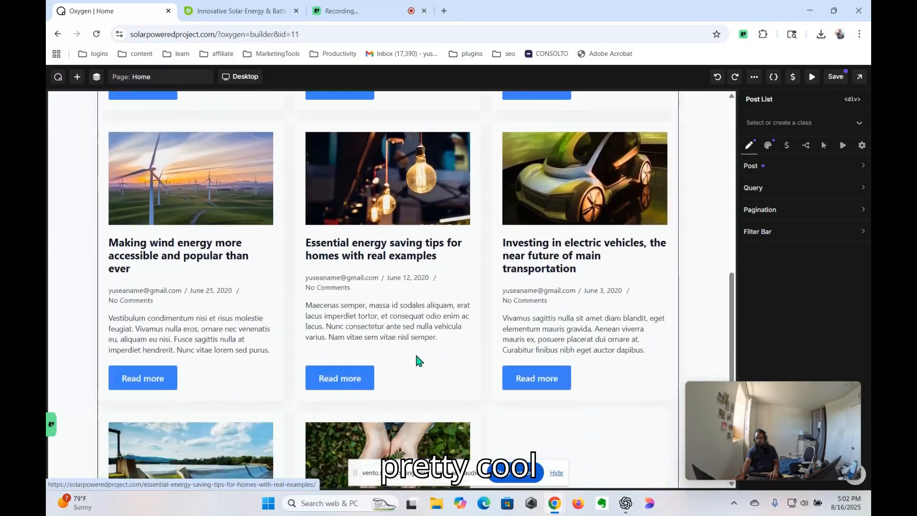
scroll(483, 389, down, 4)
scroll(483, 389, up, 6)
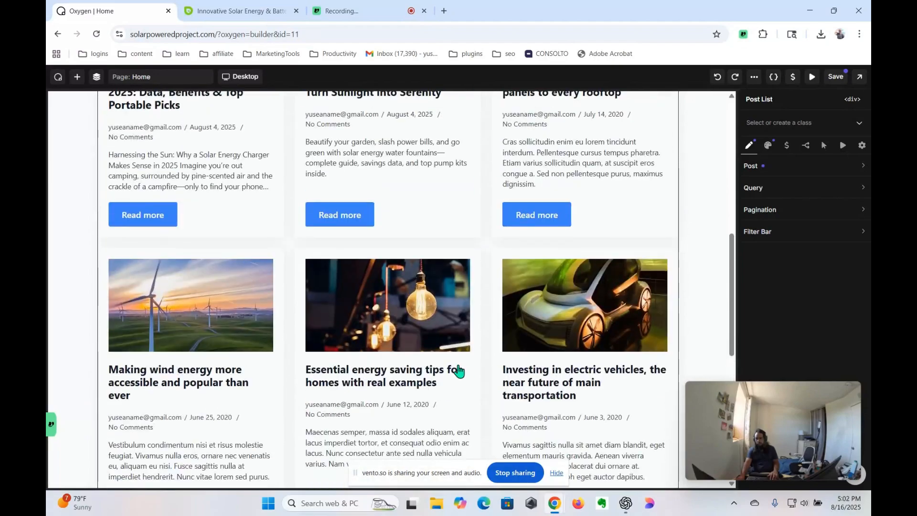
scroll(458, 370, up, 6)
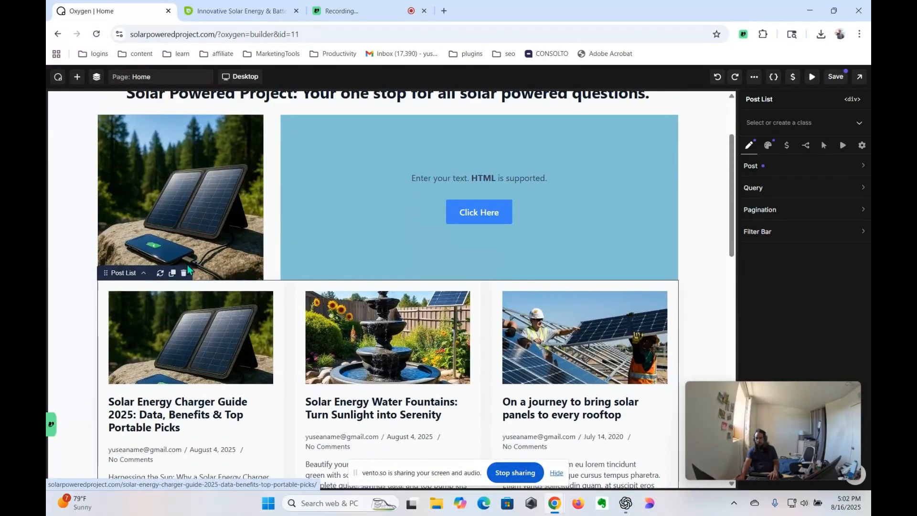
click(184, 273)
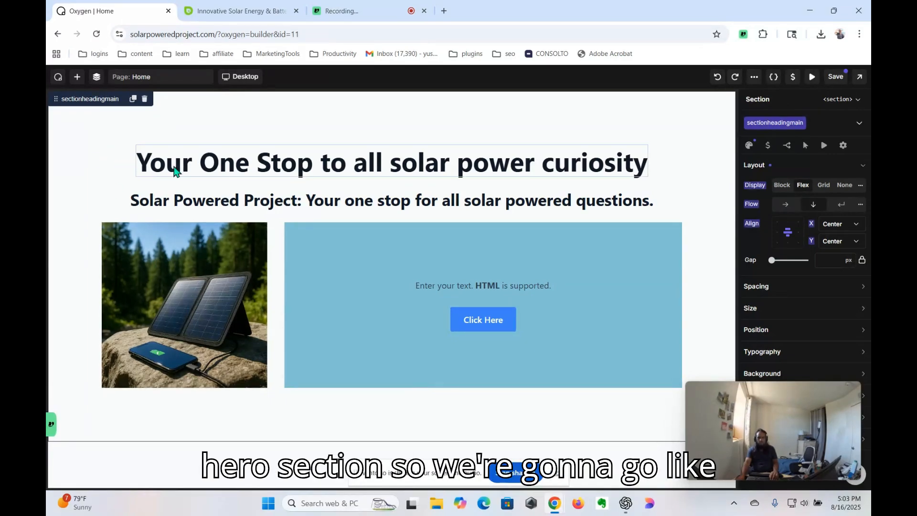
Step: Save the sectionheadingmain section as a component named "Hero Section Main"
click(96, 77)
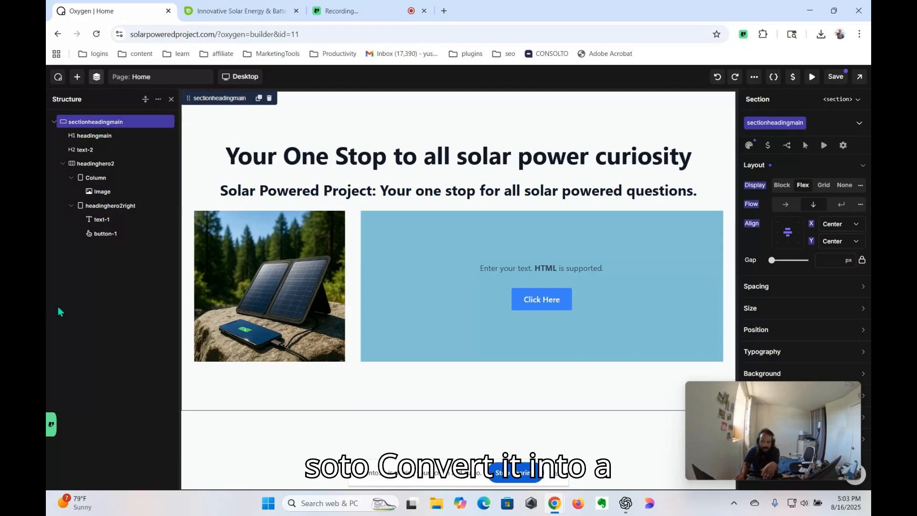
right_click(89, 121)
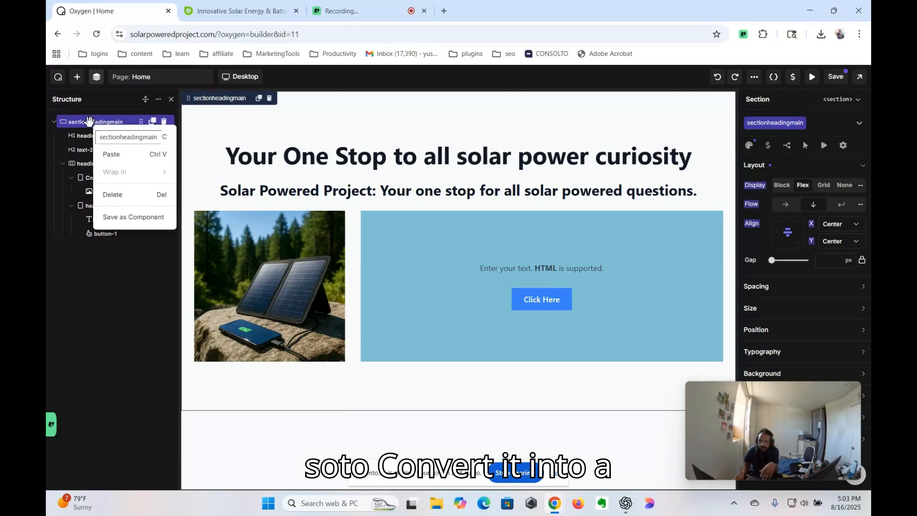
click(143, 219)
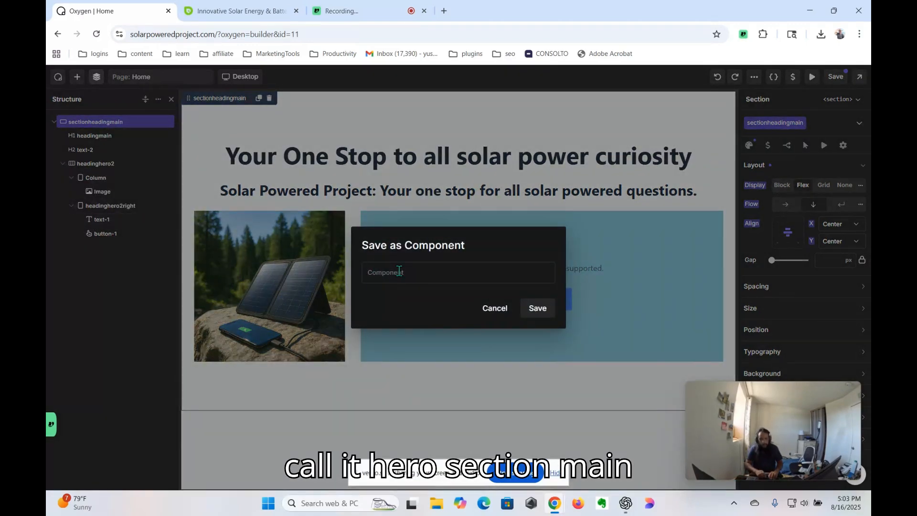
text(Hero Section Main)
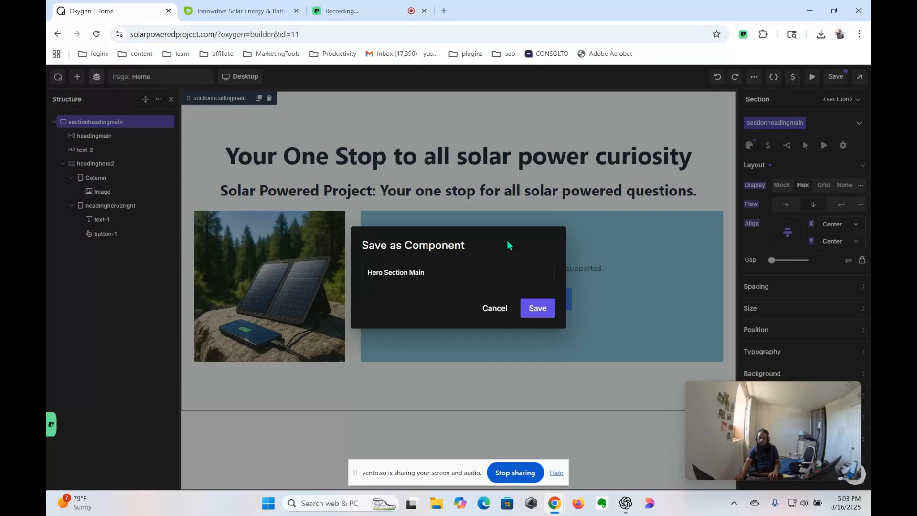
click(538, 311)
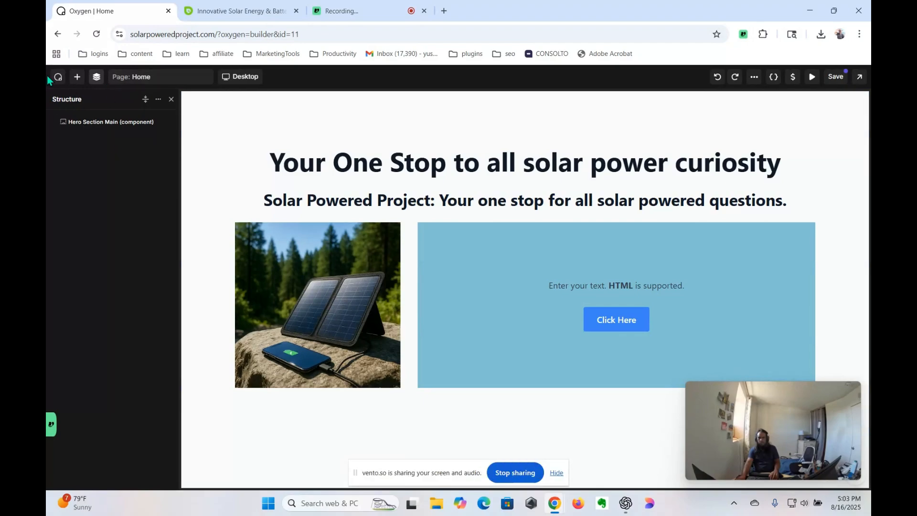
Step: Check which pages can be opened in the builder by filtering the document list to the Page post type
click(149, 77)
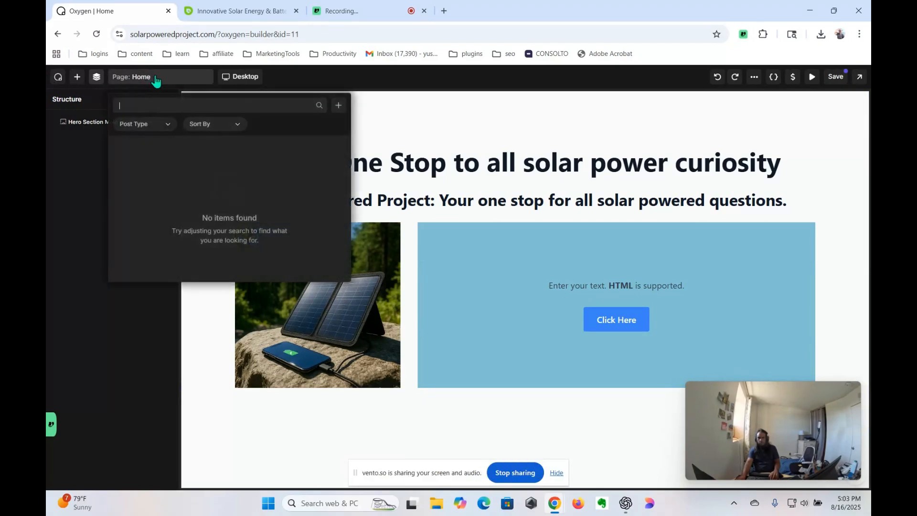
click(167, 127)
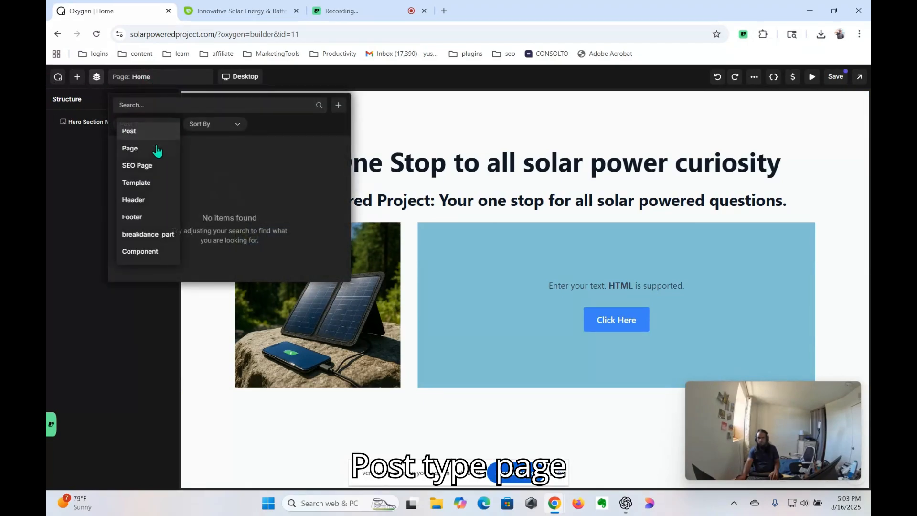
click(157, 149)
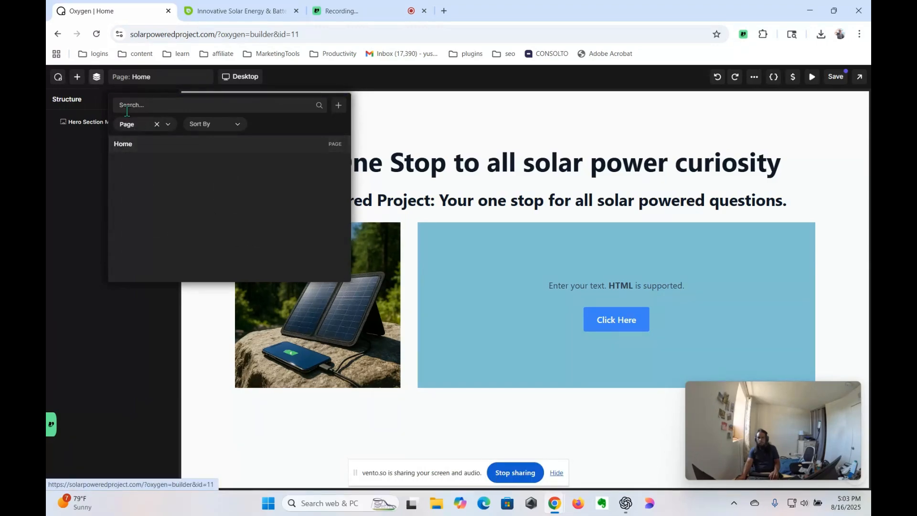
click(75, 177)
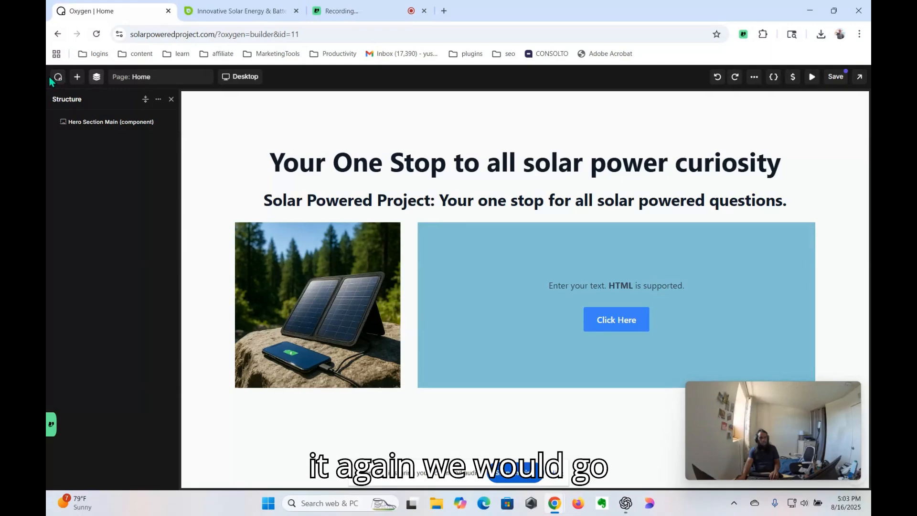
click(56, 77)
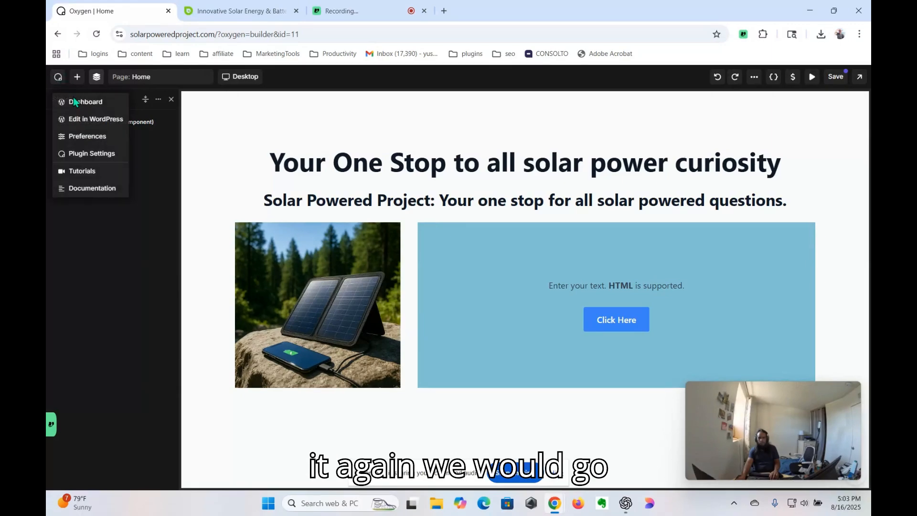
click(67, 102)
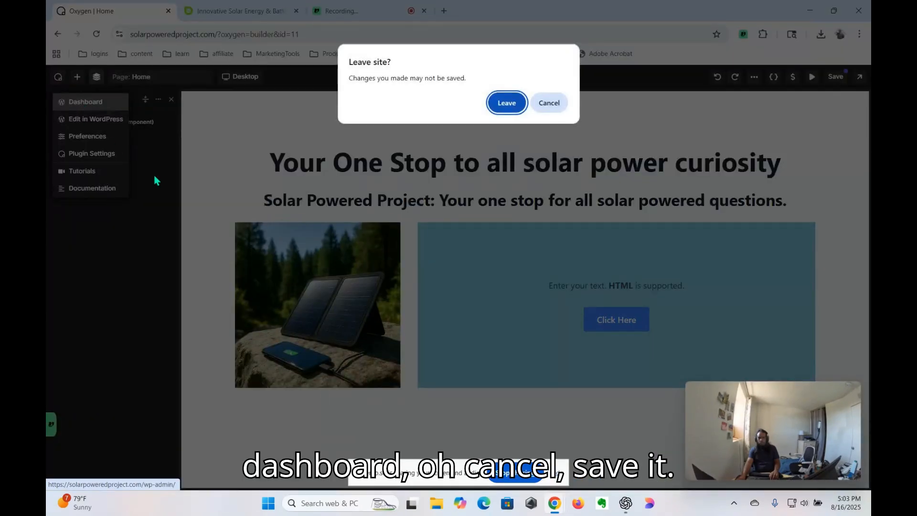
click(561, 104)
Step: Save the Home page and exit to the WordPress dashboard
key(ctrl+s)
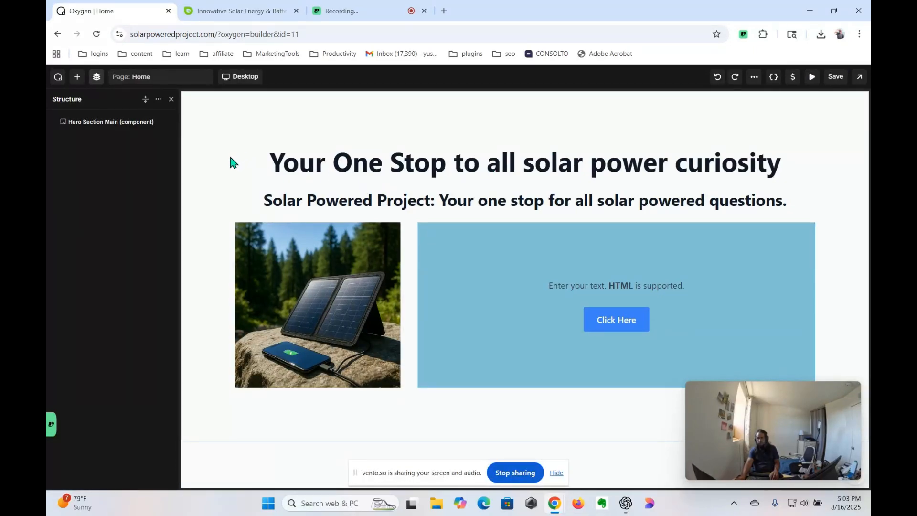
click(58, 76)
click(77, 101)
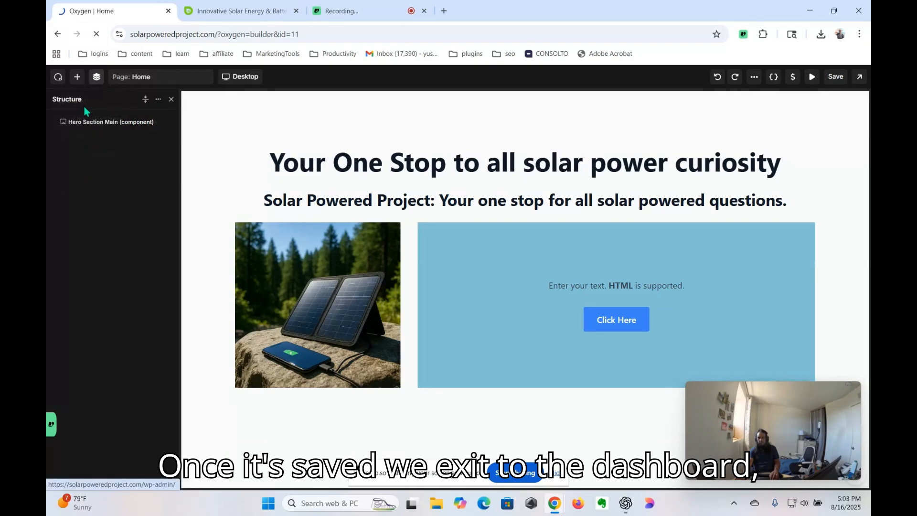
Step: Open the Contact Us page from the list of all WordPress pages and start editing it in Oxygen
mouse_move(75, 213)
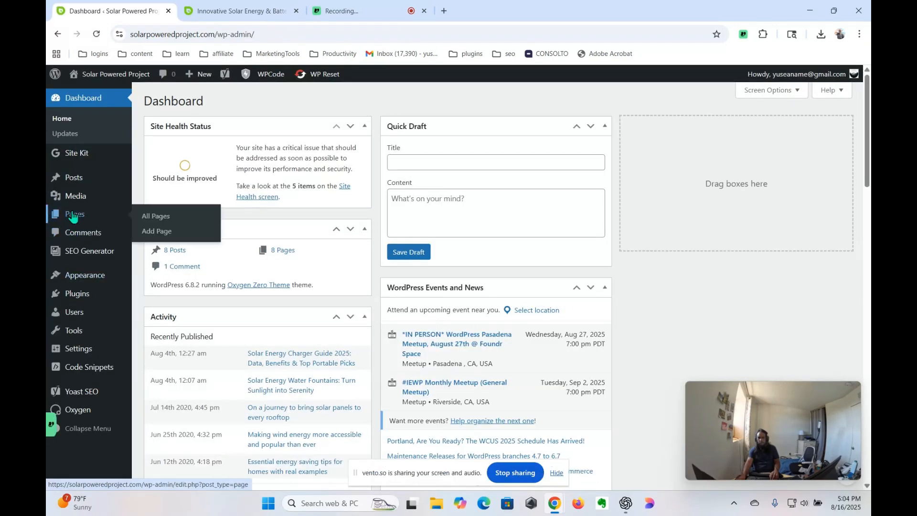
click(170, 216)
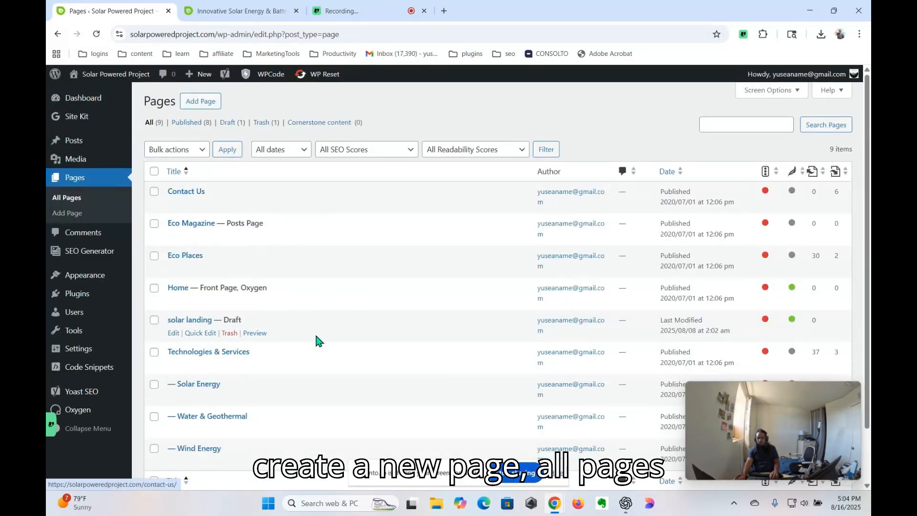
scroll(271, 344, down, 2)
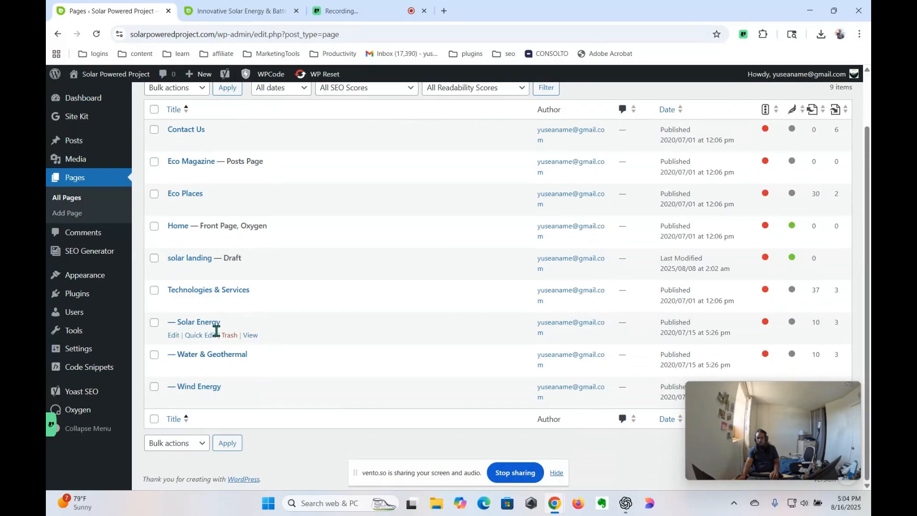
scroll(210, 315, up, 1)
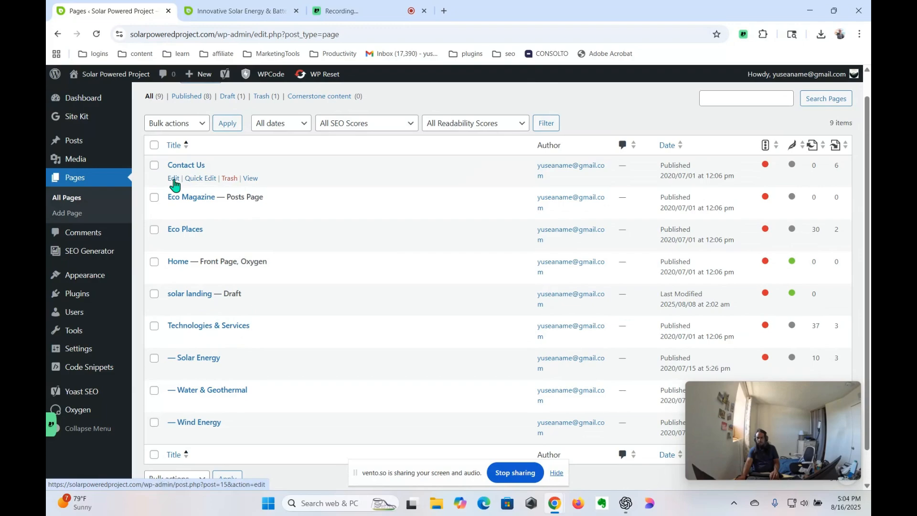
click(174, 181)
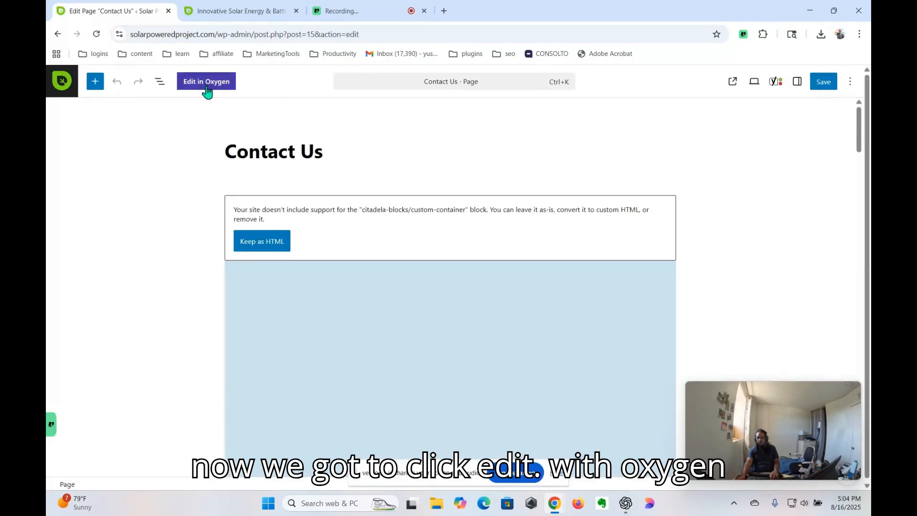
click(208, 89)
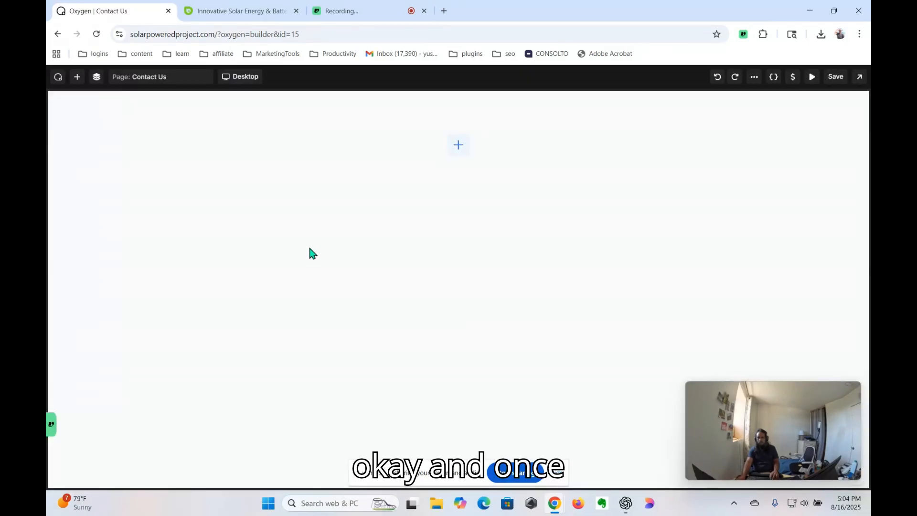
Step: Add a Component element to the empty Contact Us page and assign it the Hero Section Main component
click(457, 145)
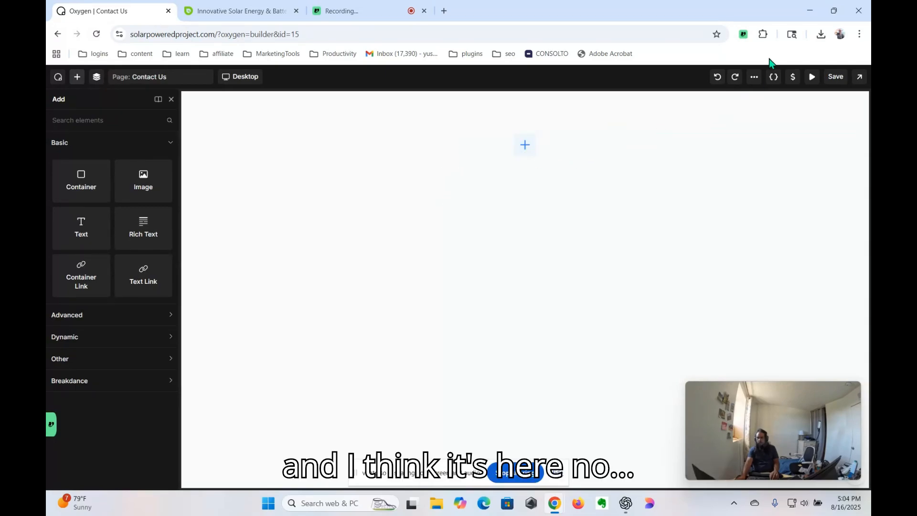
click(755, 77)
click(754, 78)
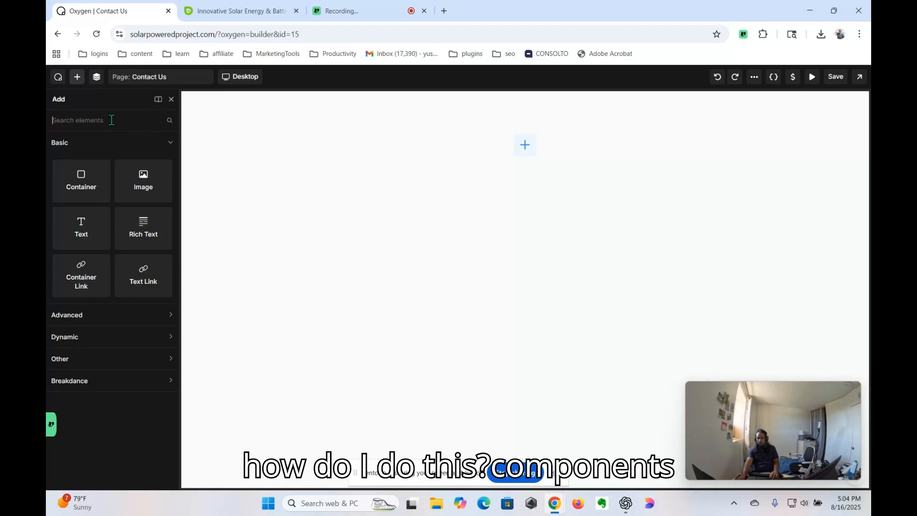
text(com)
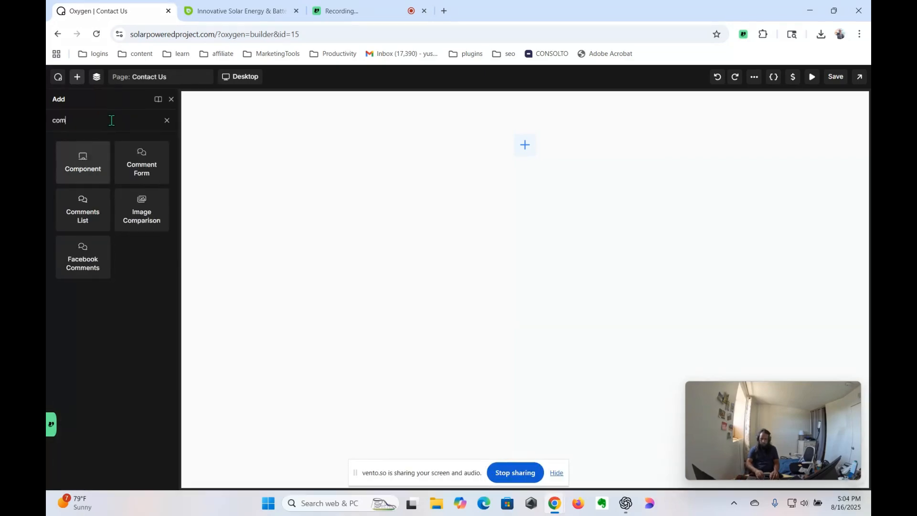
text(po)
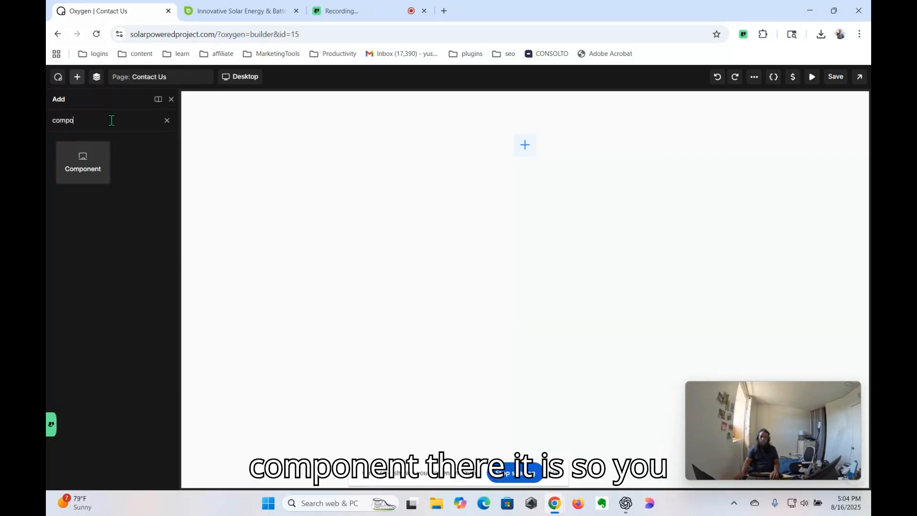
click(82, 164)
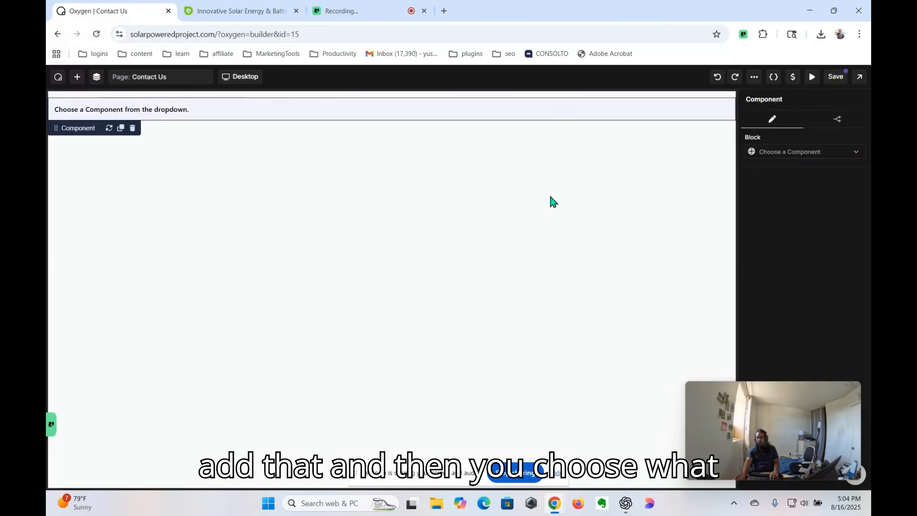
click(792, 153)
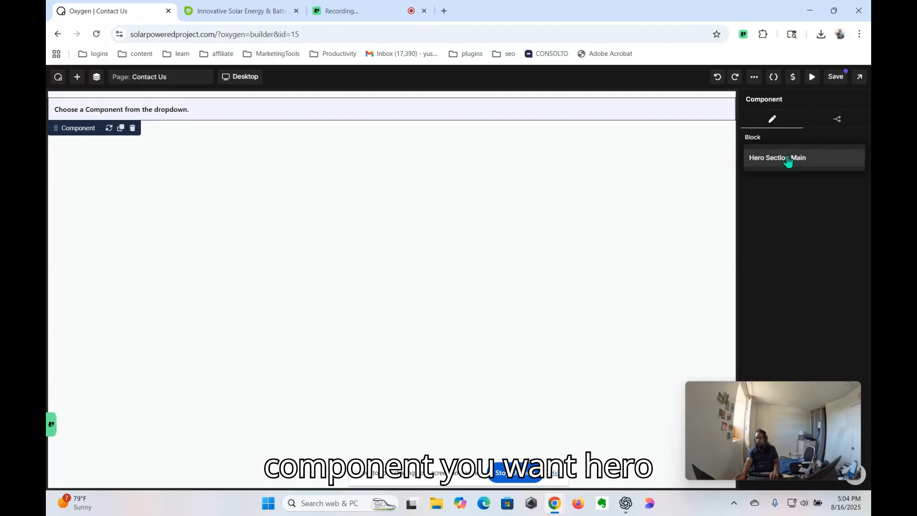
click(788, 158)
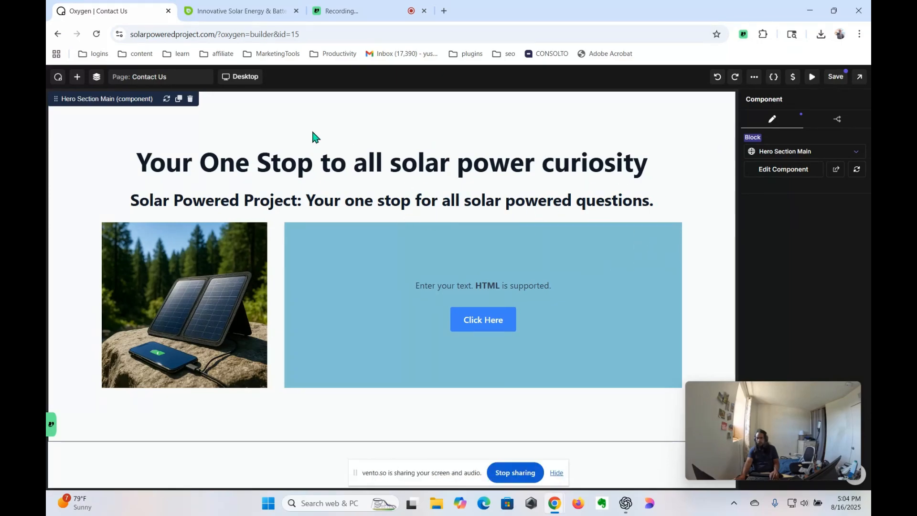
Step: Open the Hero Section Main component for editing and examine its headings, solar panel image, right column and the heading's class options
click(77, 77)
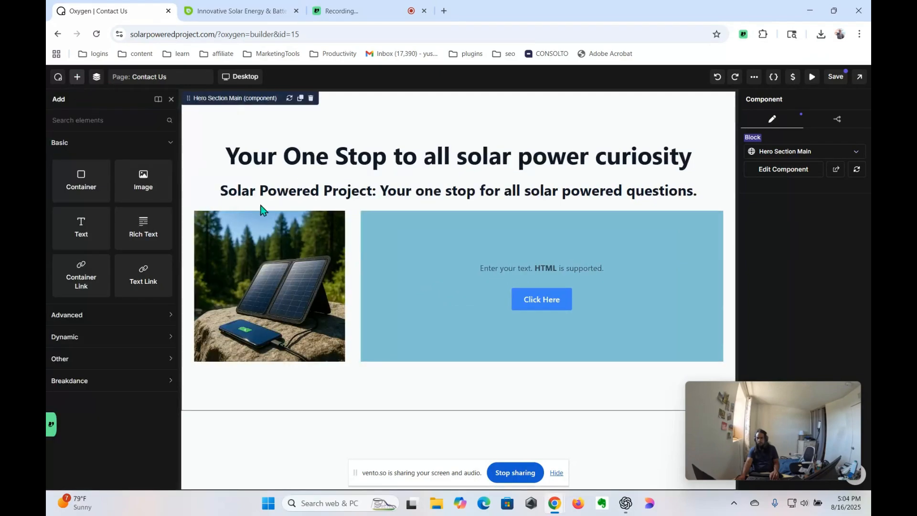
double_click(277, 149)
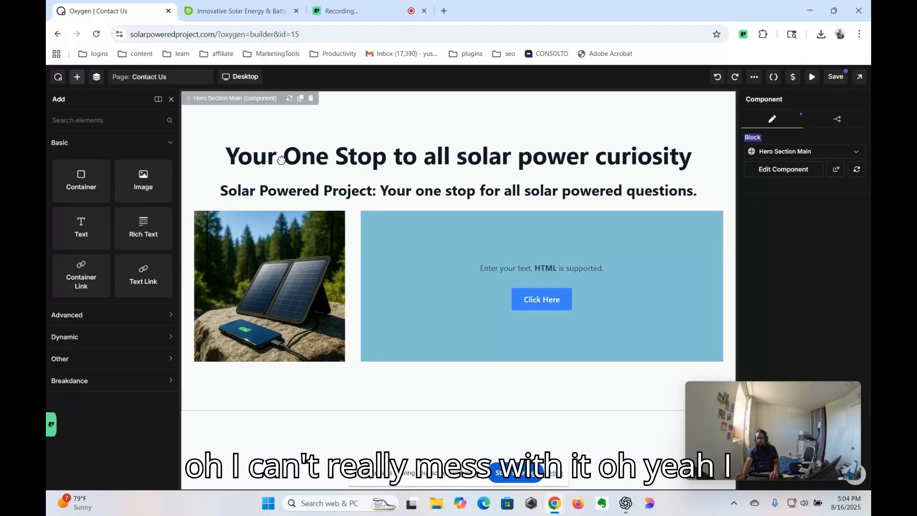
click(326, 219)
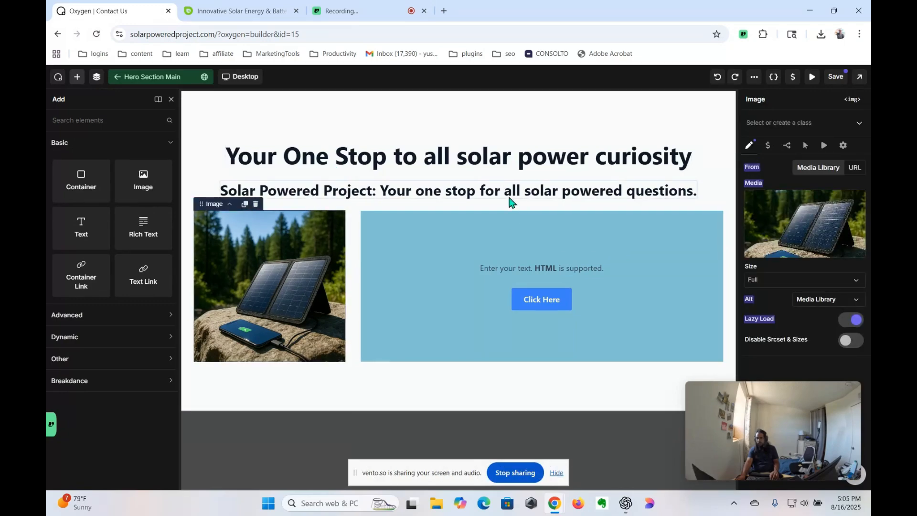
click(460, 200)
click(475, 246)
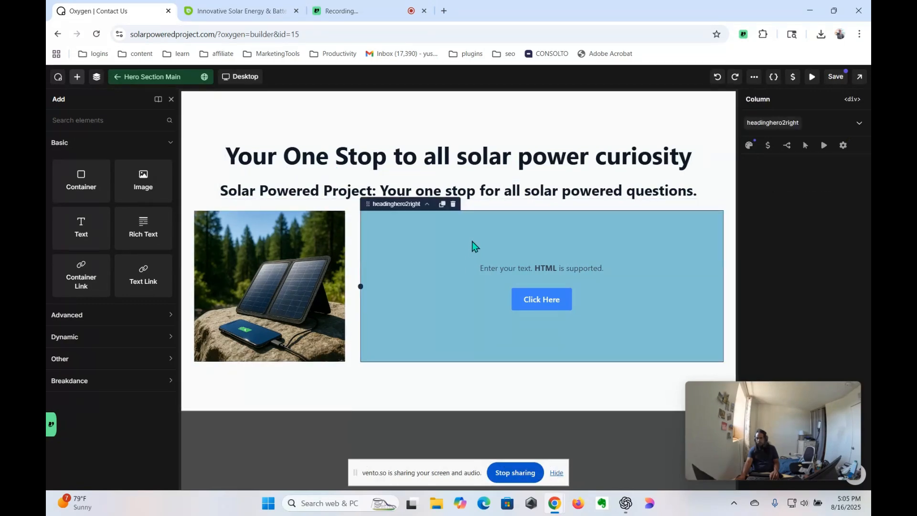
click(425, 194)
click(300, 238)
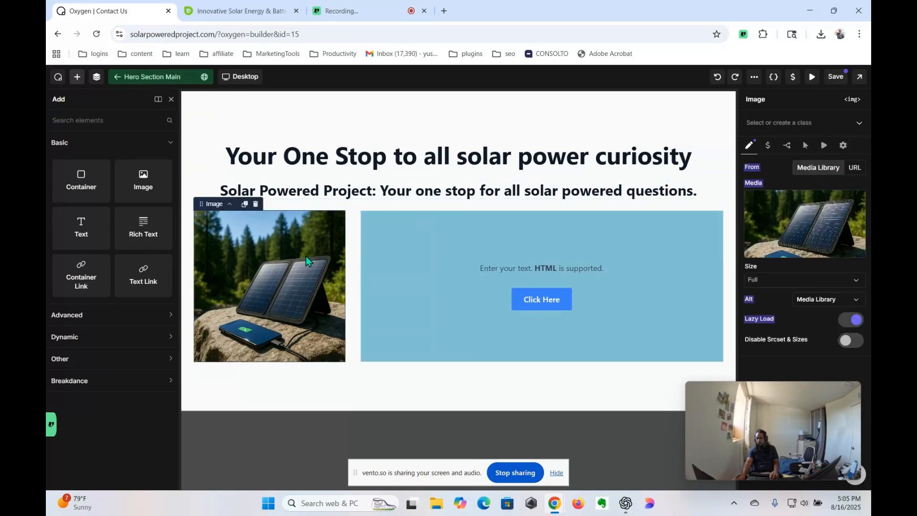
click(333, 166)
click(460, 255)
click(522, 140)
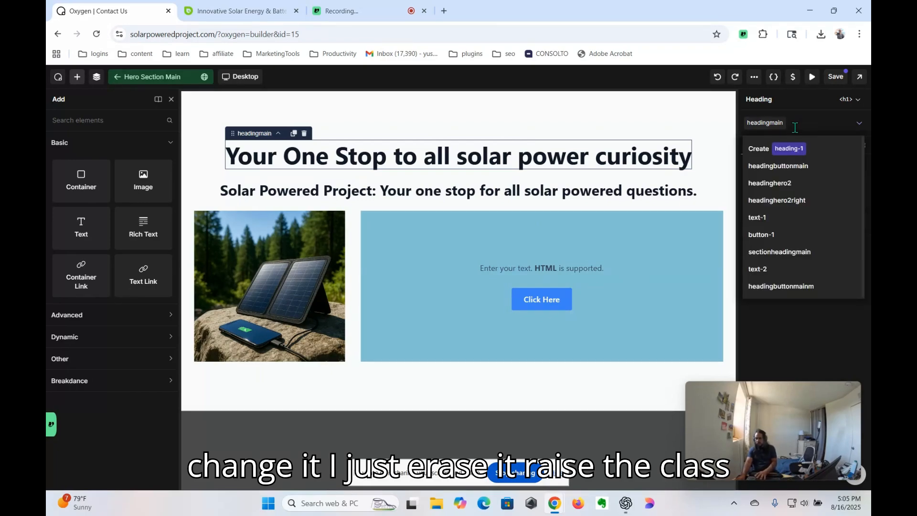
click(486, 265)
click(479, 241)
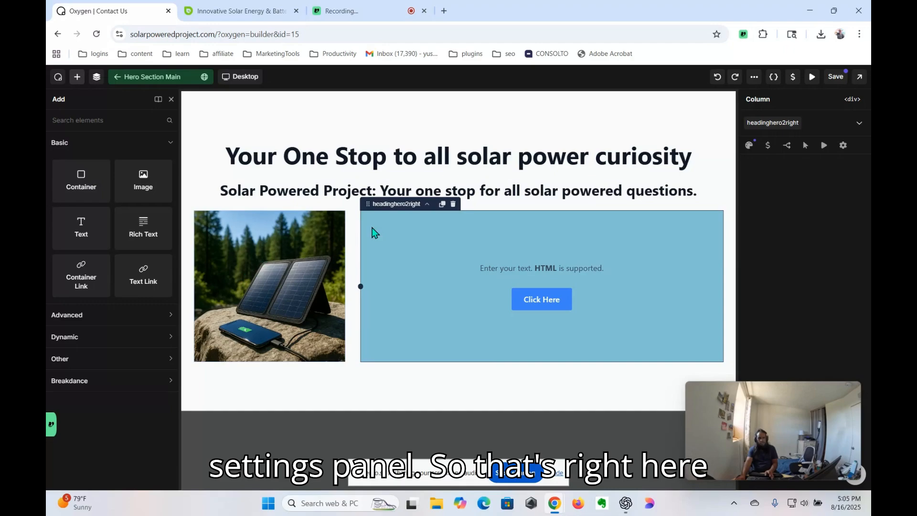
Step: Set the Brand color in the global settings to #FFD700
click(755, 77)
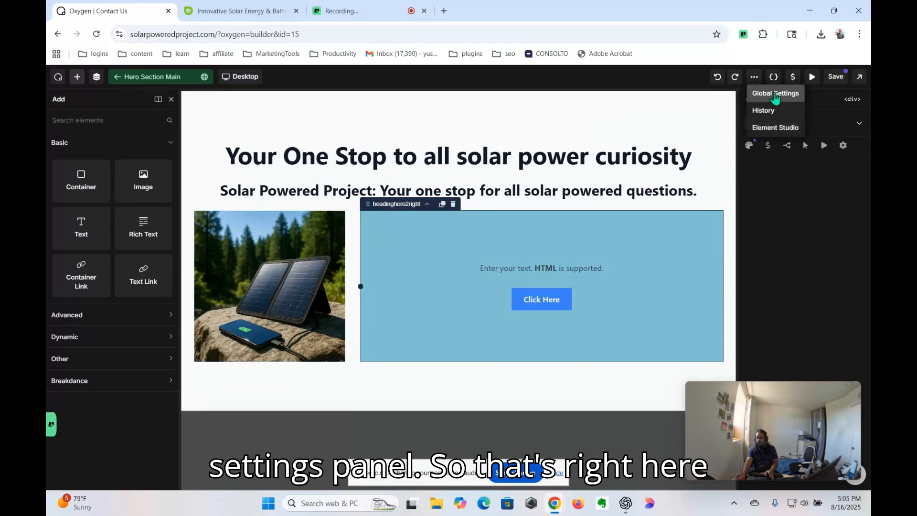
click(763, 93)
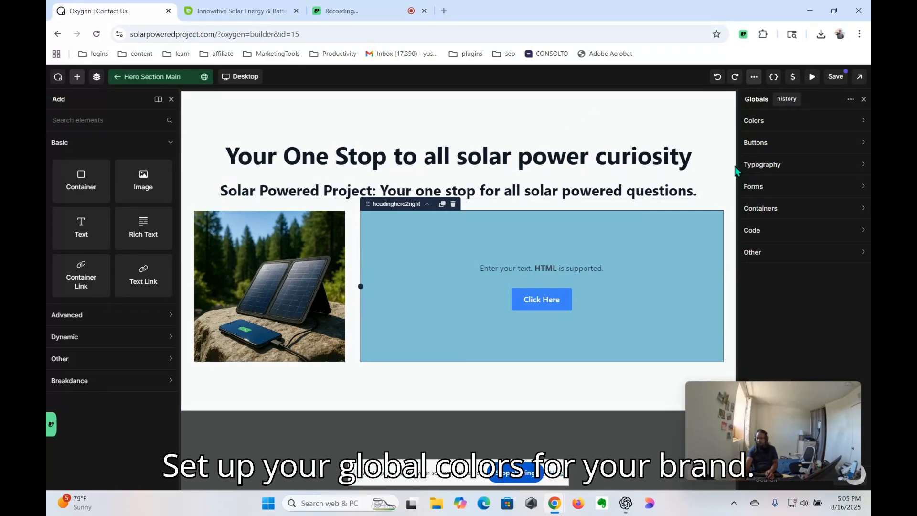
click(806, 122)
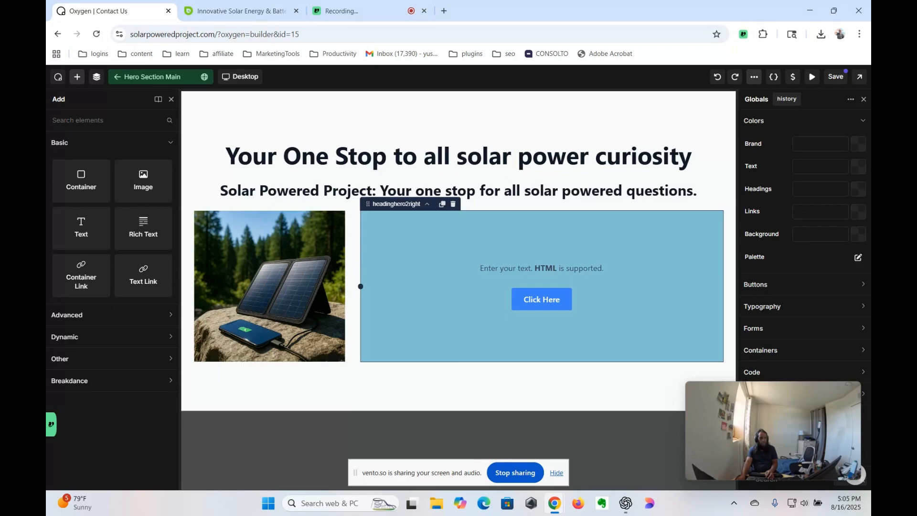
key(alt+Tab)
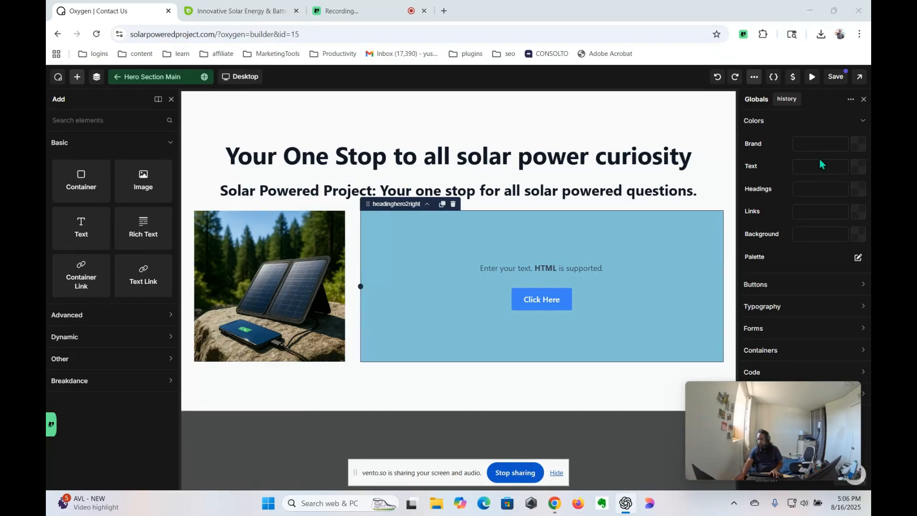
click(819, 143)
text(#FFD700)
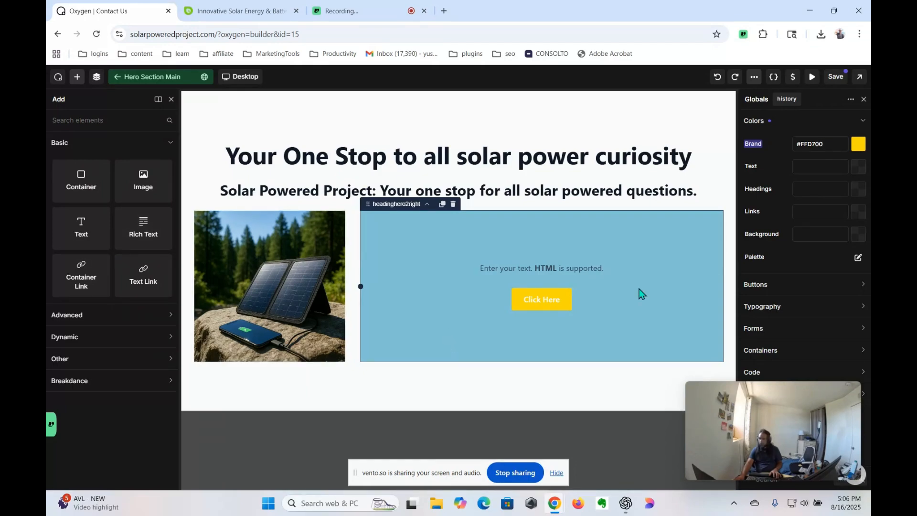
click(777, 395)
drag(778, 398, 592, 432)
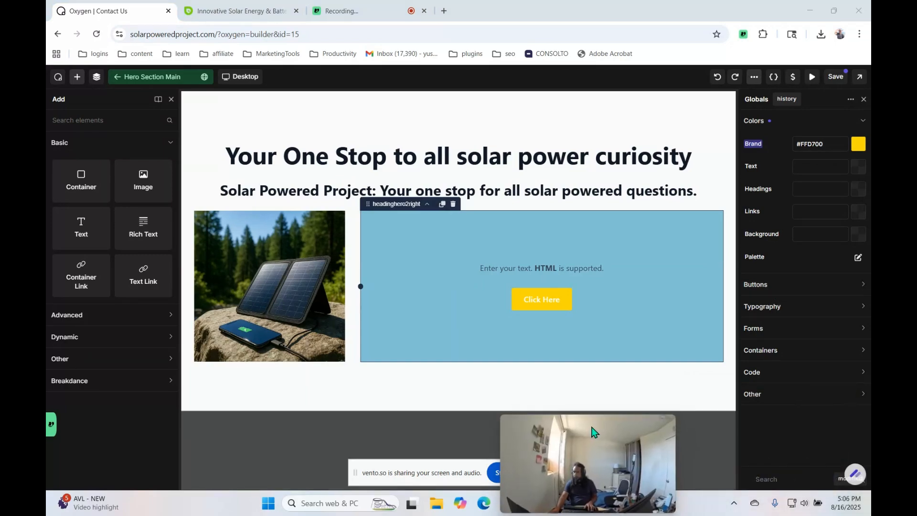